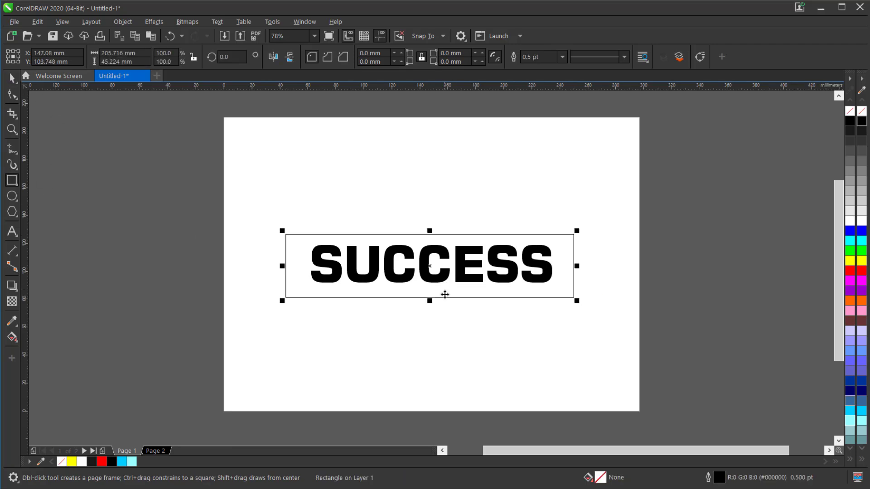
Move the rectangle off the page's upper-left corner and the SUCCESS text down to the lower part of the page.
left_click_drag(445, 294, 269, 170)
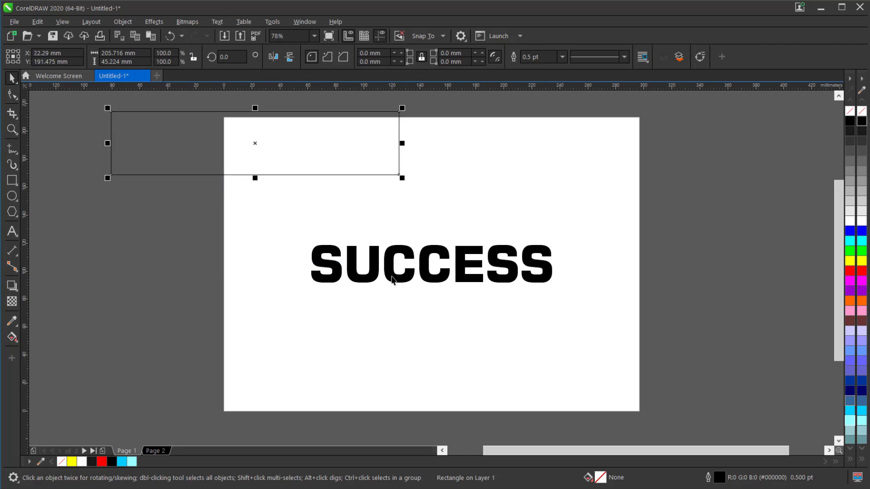
left_click_drag(391, 278, 399, 360)
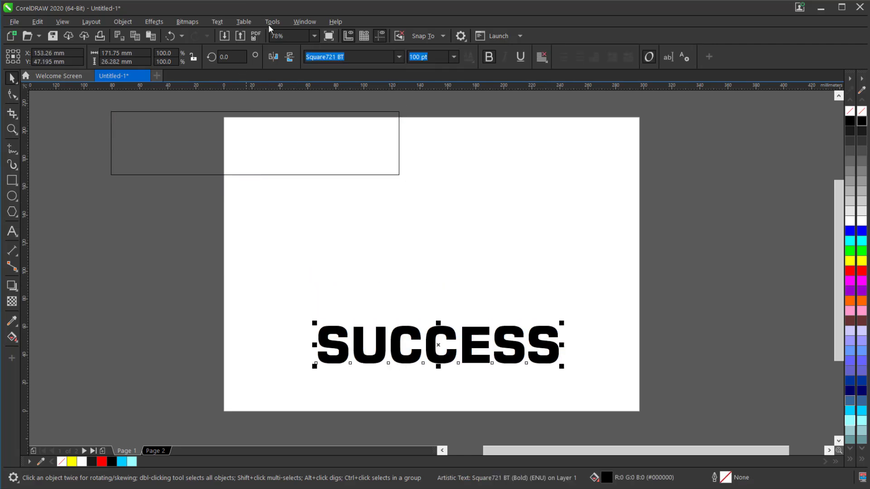
Skew the SUCCESS text with X 20 and Y 0.
left_click(297, 22)
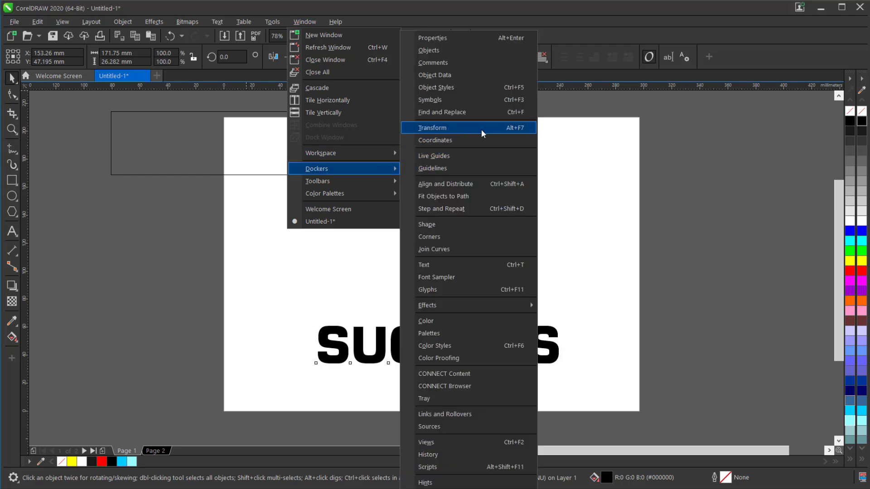
left_click(480, 130)
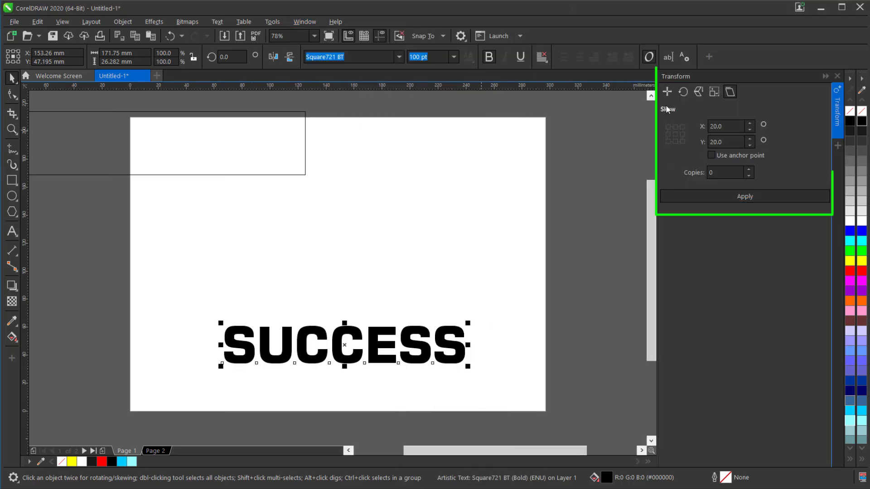
left_click(730, 92)
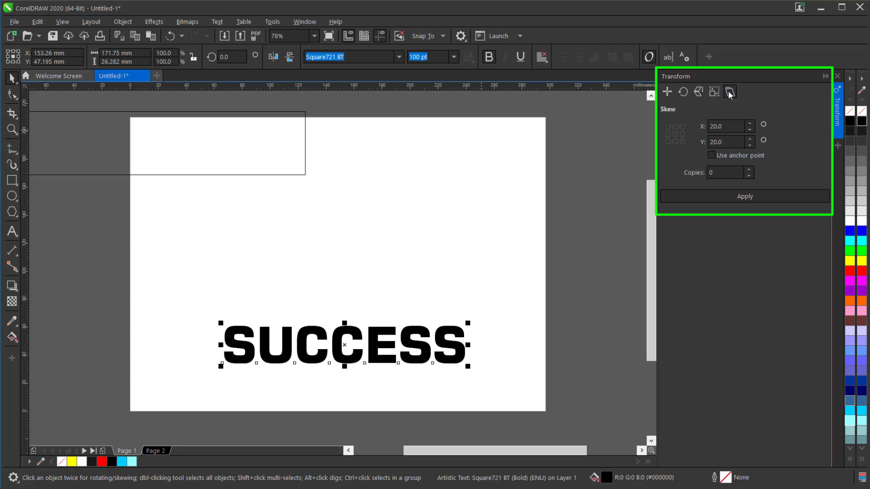
left_click(737, 127)
left_click(730, 142)
left_click_drag(730, 143, 696, 143)
type("0")
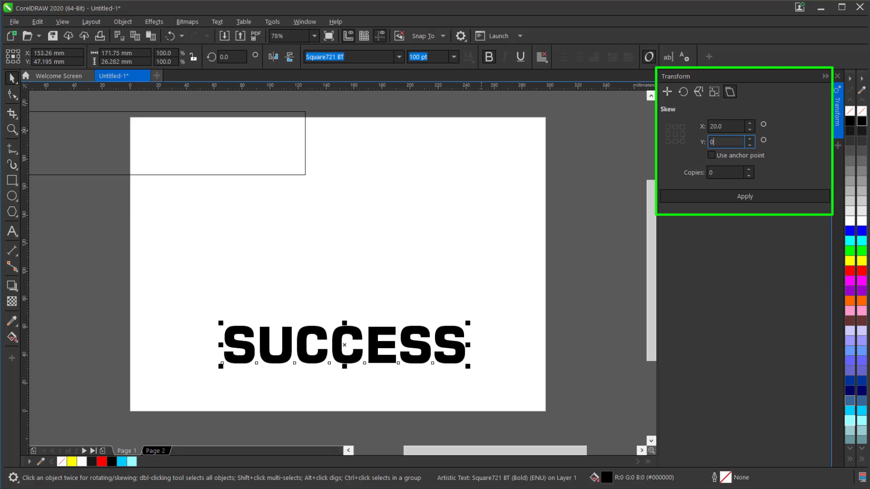
left_click(732, 198)
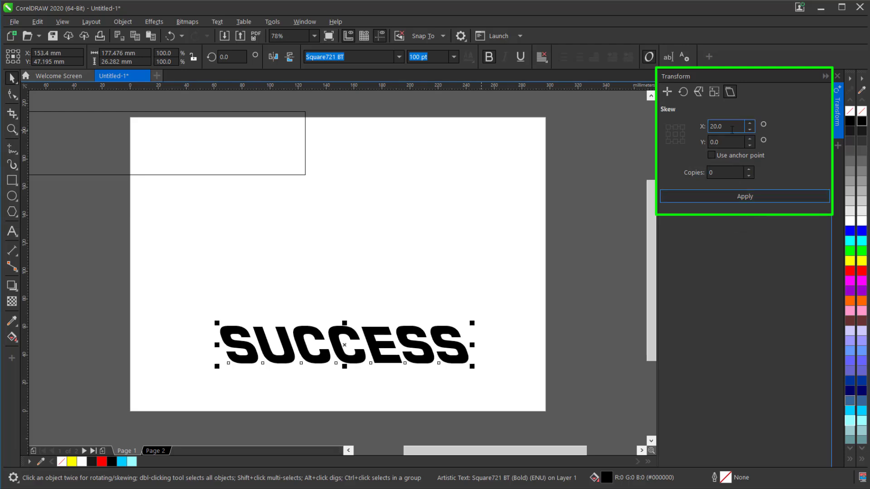
Skew the SUCCESS text once more, with both X and Y at 20.
key("Tab")
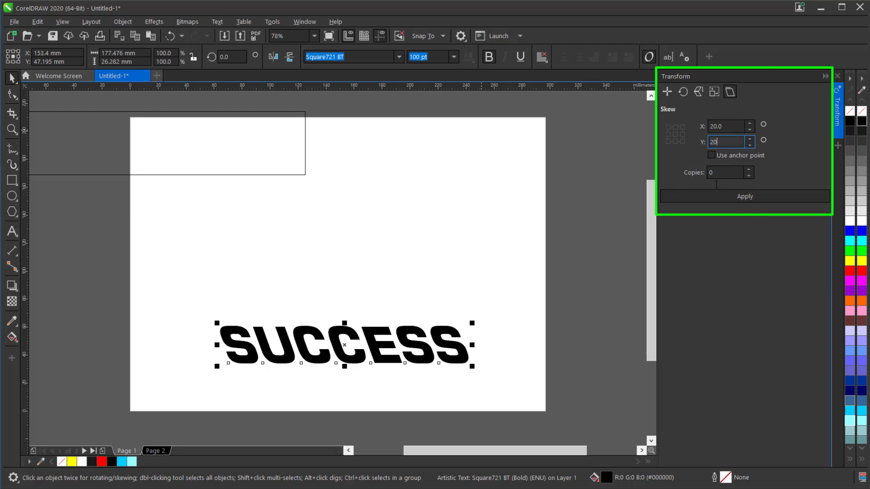
type("20")
left_click(735, 198)
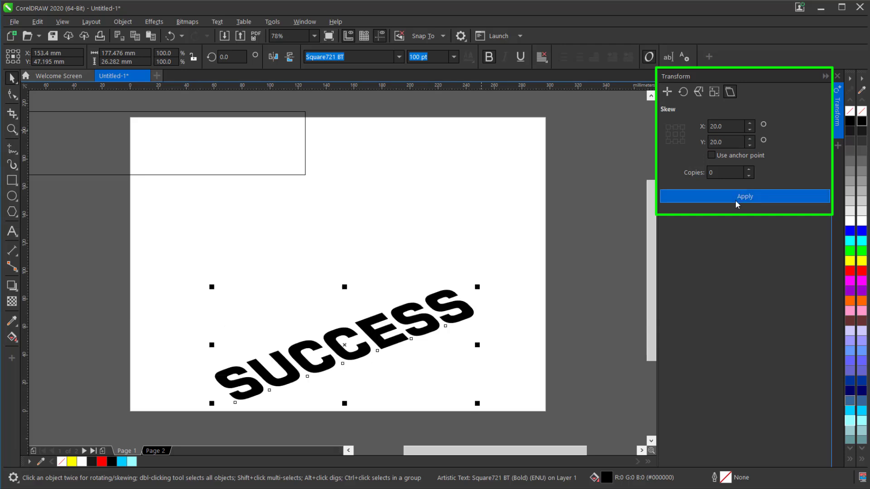
Skew the rectangle with X 20 and Y 0, and again with X 20 and Y 20.
left_click(263, 162)
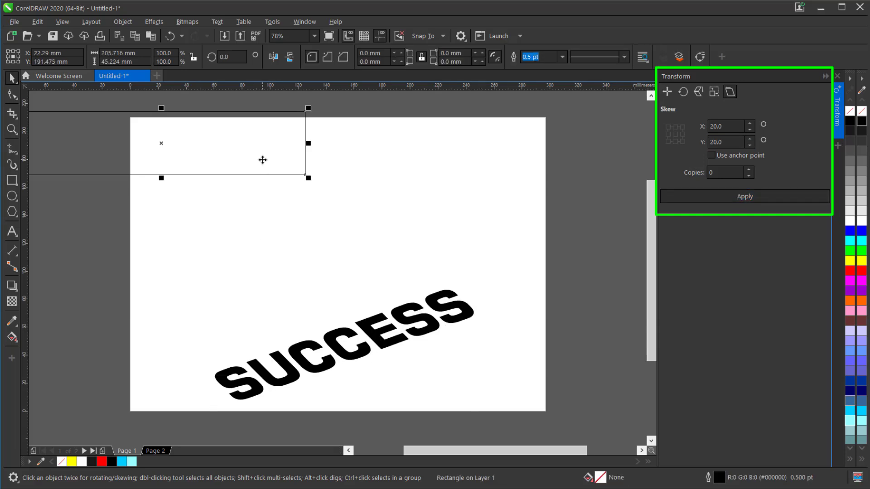
left_click(737, 144)
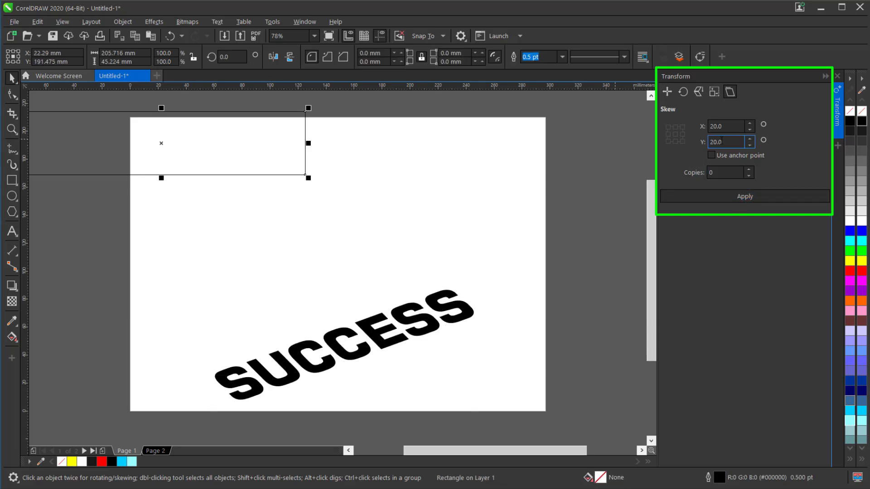
left_click(757, 194)
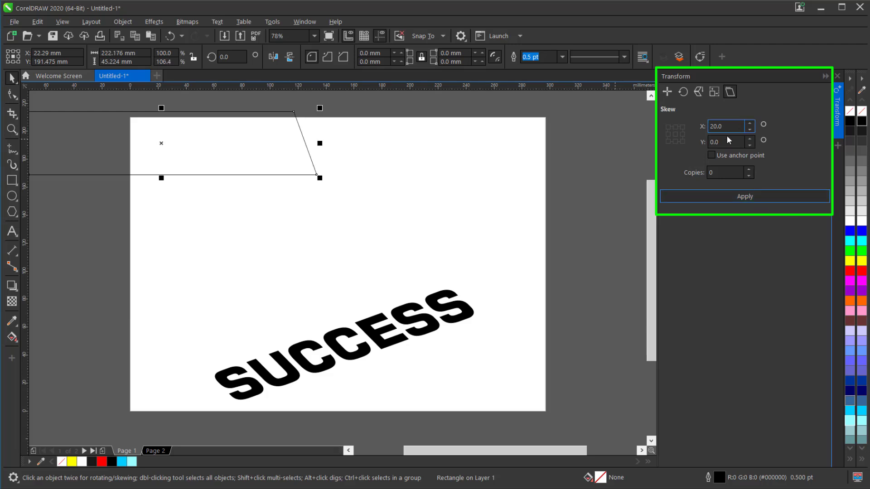
left_click_drag(716, 143, 701, 142)
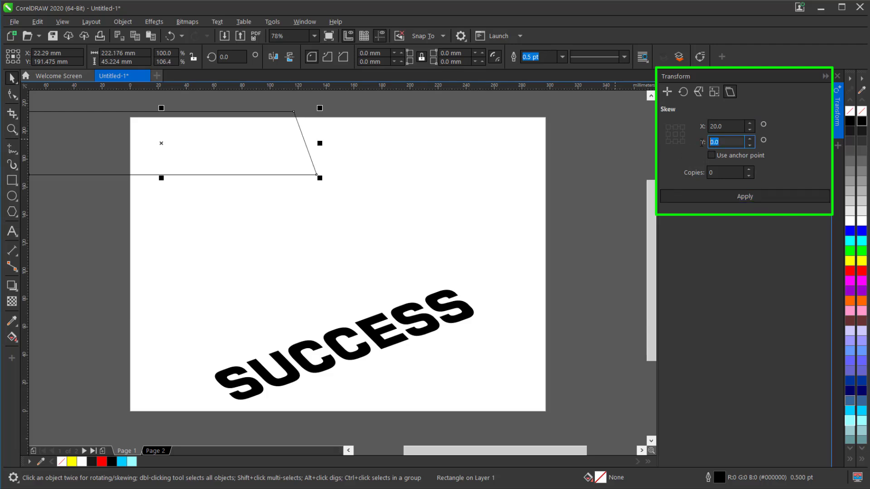
type("20")
left_click(755, 200)
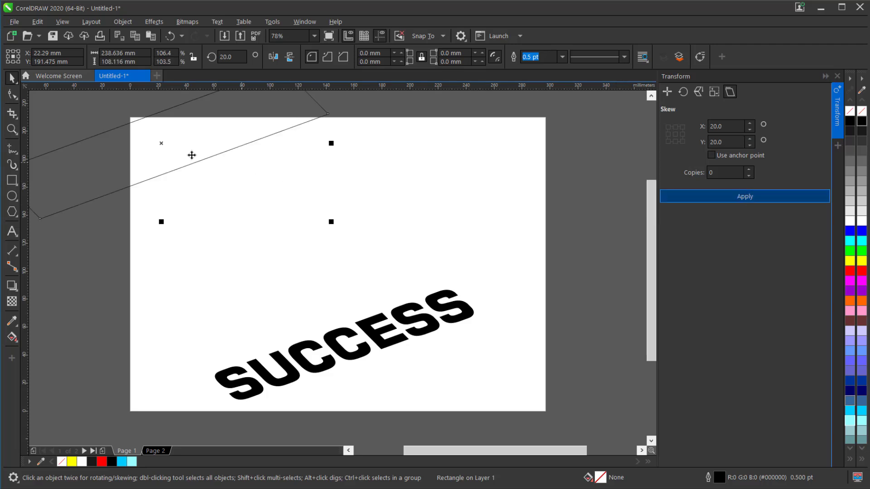
Place the skewed rectangle around the SUCCESS text to compare them, and move it away past the page's upper-right corner.
left_click_drag(177, 146, 374, 356)
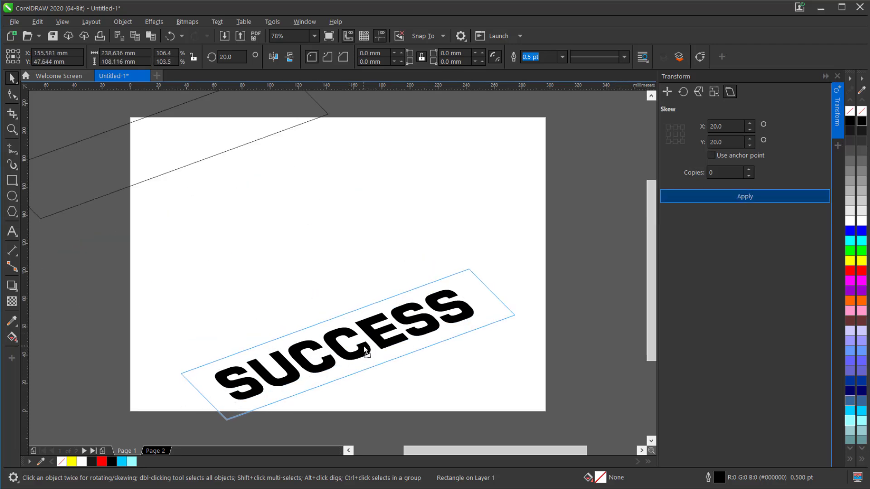
left_click_drag(326, 381, 584, 153)
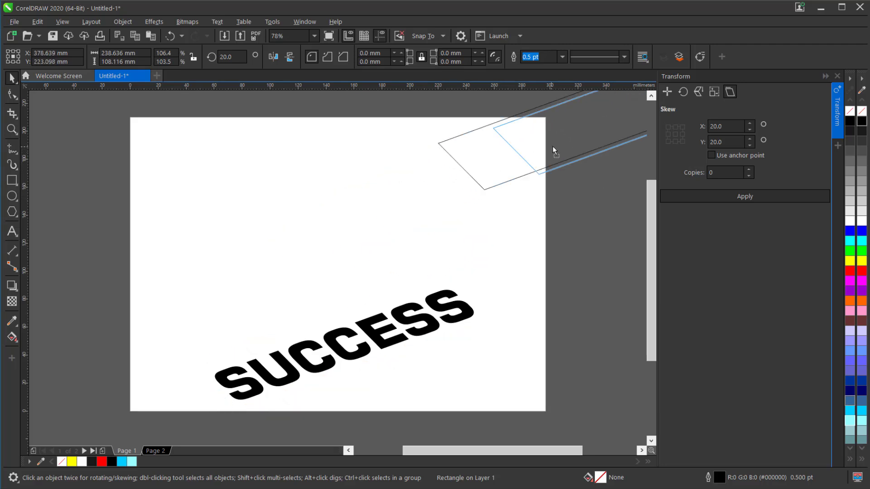
Break the skewed SUCCESS text apart into individual letters.
left_click(423, 326)
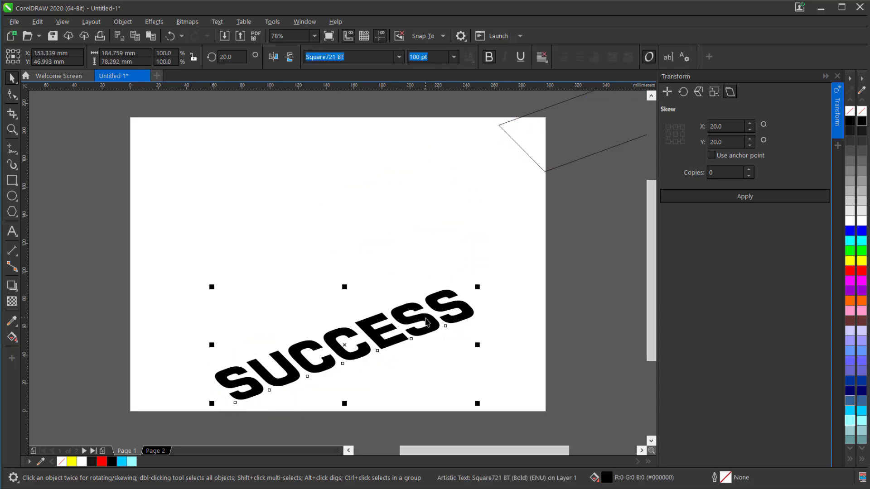
right_click(426, 318)
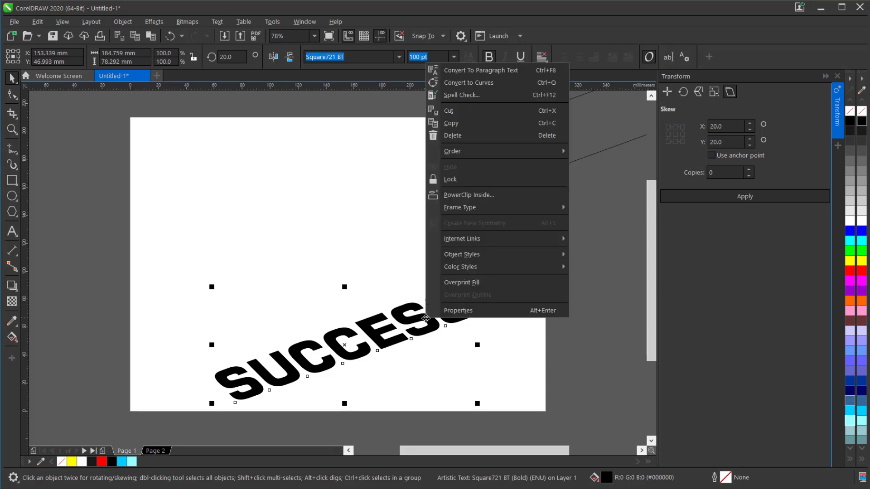
left_click(333, 290)
key("ctrl+k")
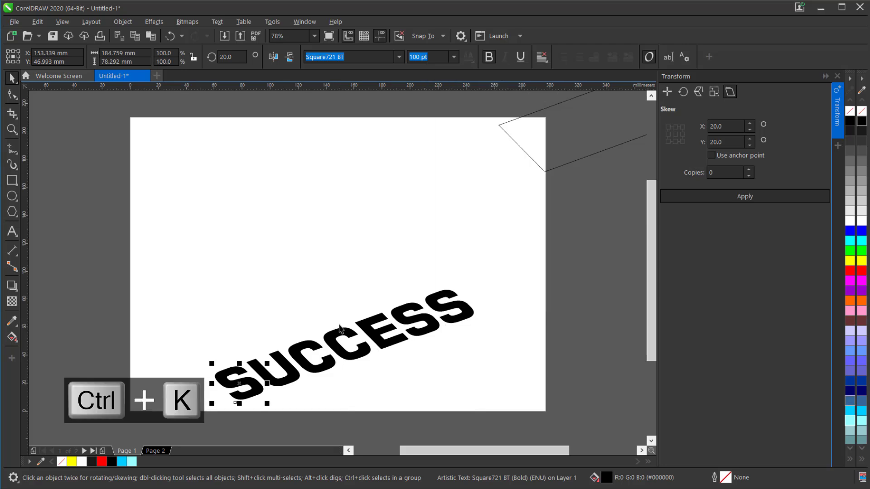
Convert all the SUCCESS letters to curves and group them.
left_click_drag(527, 248, 151, 427)
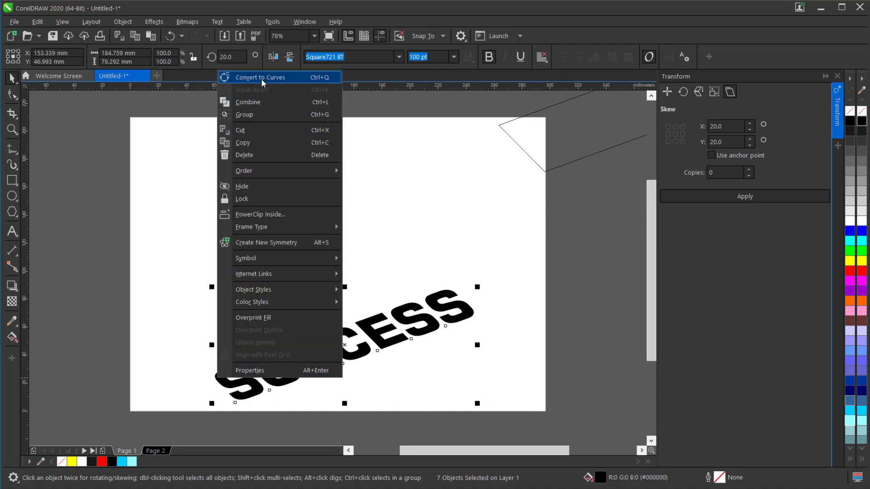
left_click(261, 78)
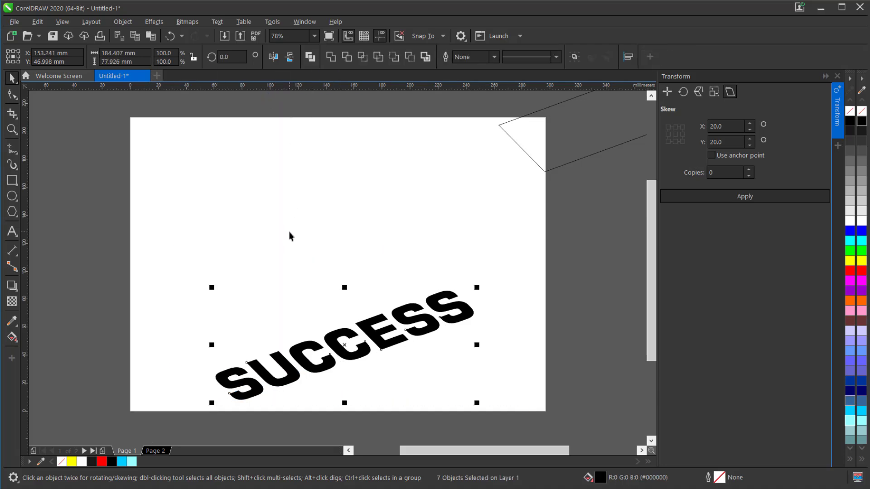
key("ctrl+g")
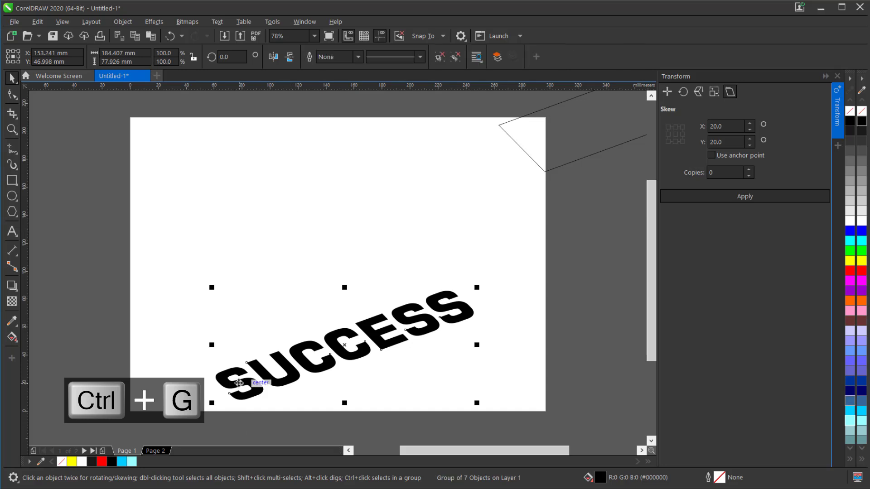
Duplicate the letter group and move the copy about 12 mm straight up from the original.
key("ctrl+c")
key("ctrl+v")
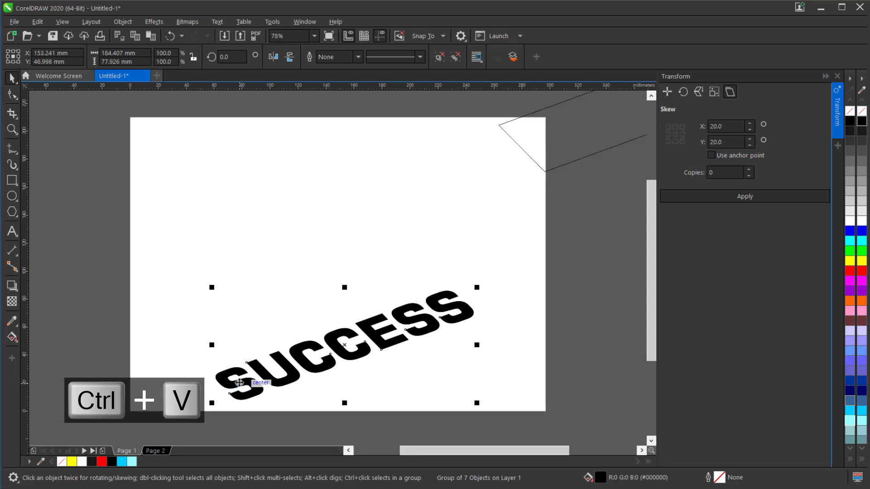
left_click_drag(238, 383, 240, 368)
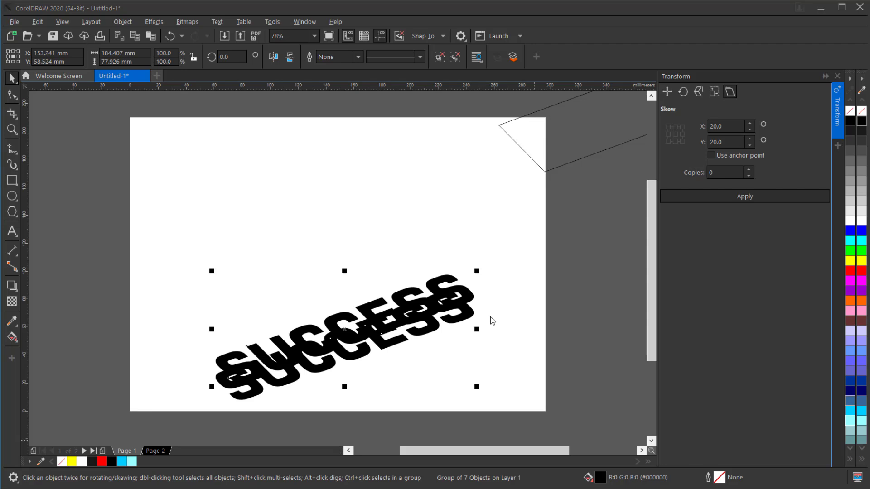
Fill the upper copy of the letters with the uniform yellow #FFC800.
key("shift+F11")
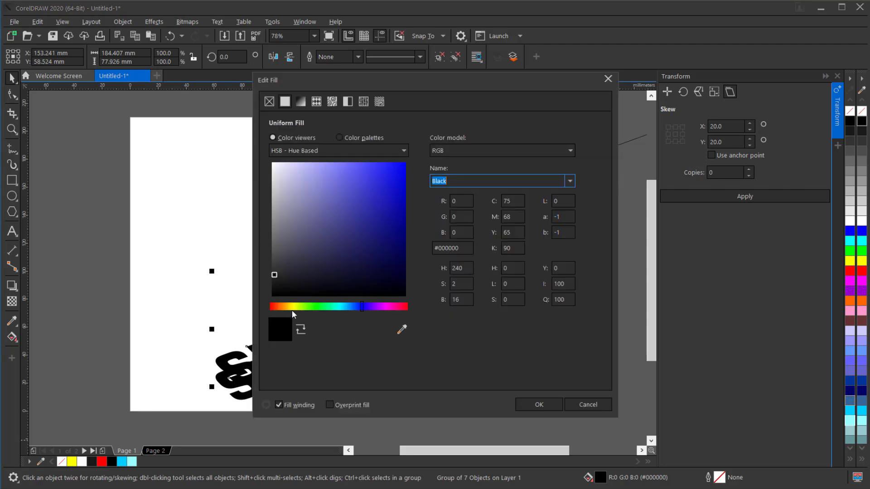
left_click(292, 306)
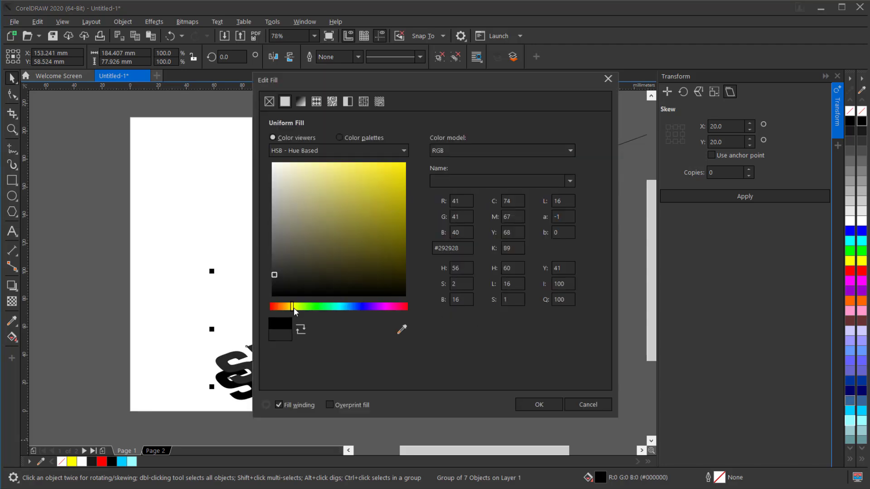
left_click_drag(291, 309, 289, 312)
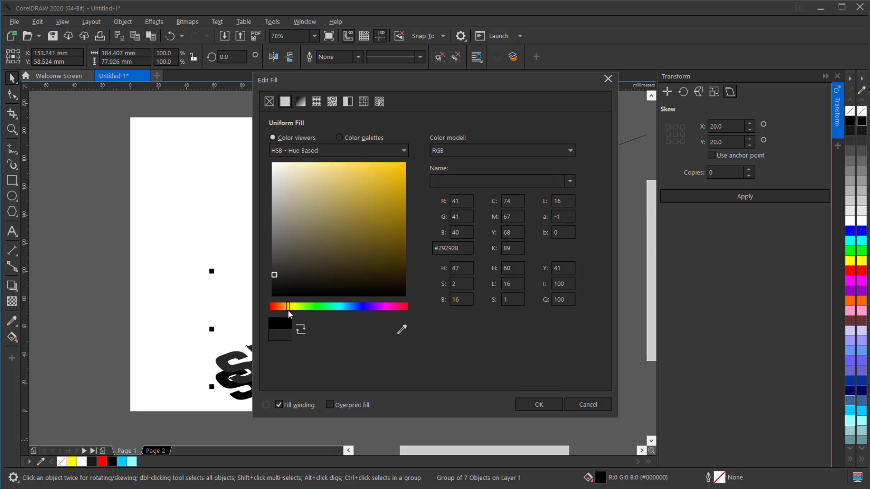
left_click_drag(396, 170, 414, 156)
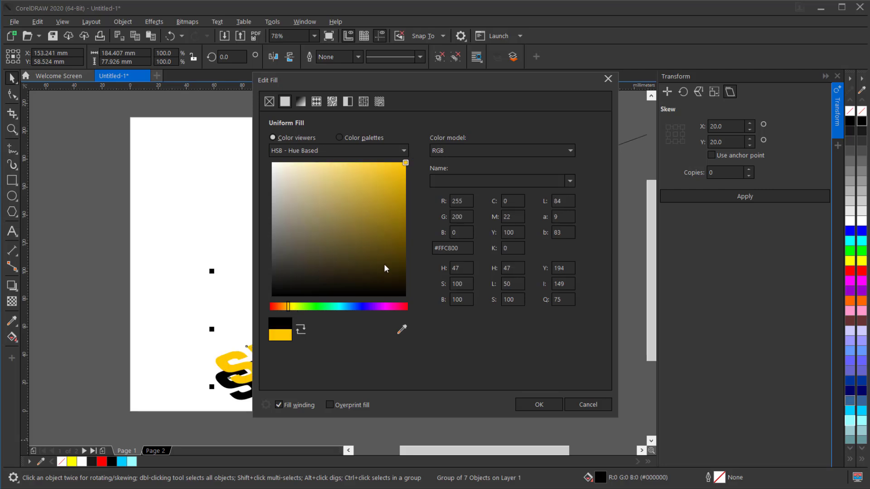
left_click(531, 404)
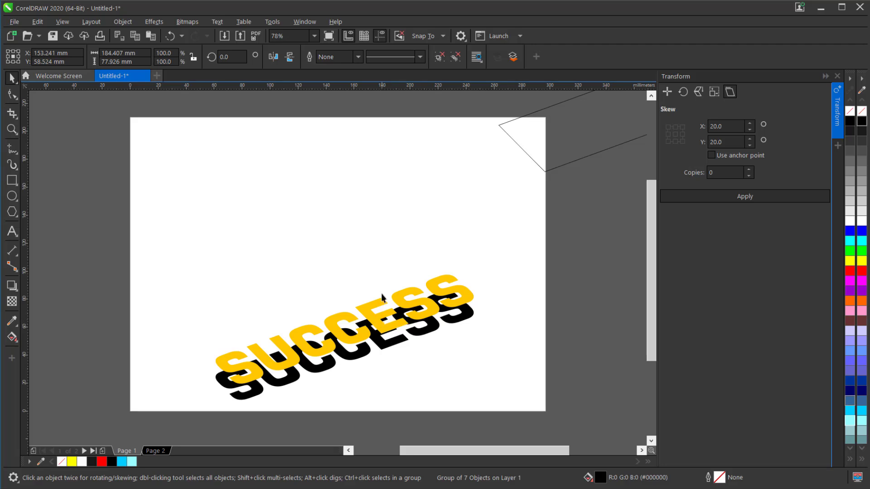
Raise the yellow letters from U to the final S vertically, each higher than the one before, ending at Y about 172 mm.
left_click(259, 354, "ctrl")
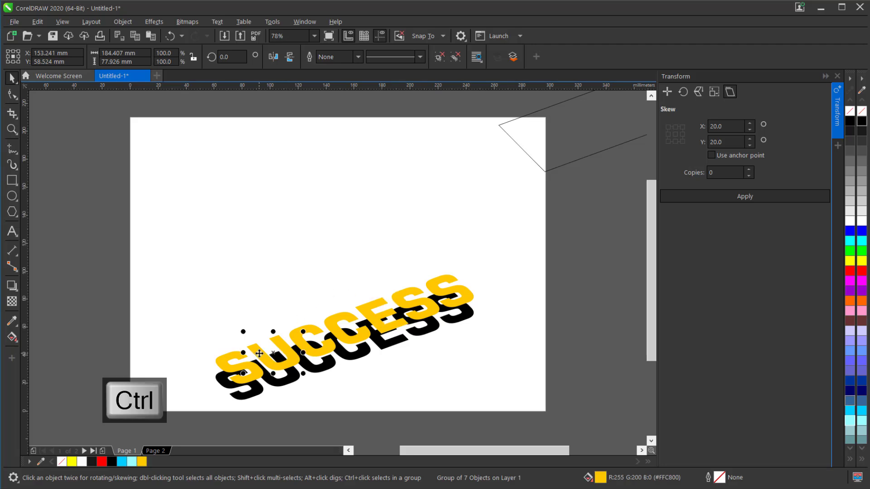
left_click_drag(274, 352, 311, 299)
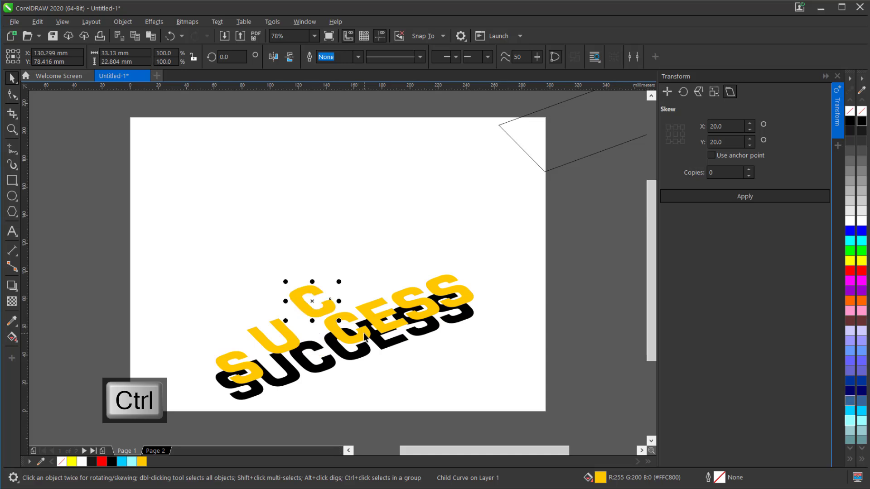
left_click(345, 325, "ctrl")
left_click_drag(345, 325, 349, 271)
left_click(386, 316, "ctrl")
left_click_drag(386, 316, 387, 253)
left_click(405, 283, "ctrl")
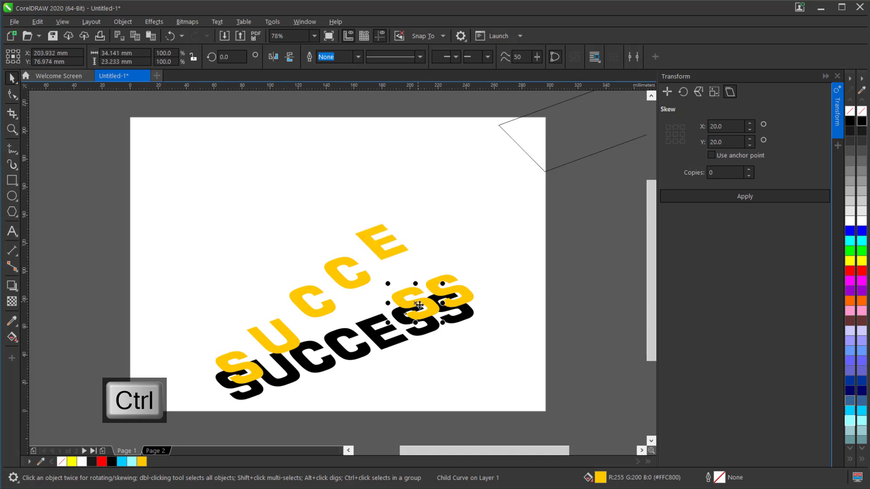
left_click_drag(404, 283, 406, 211)
left_click(440, 287, "ctrl")
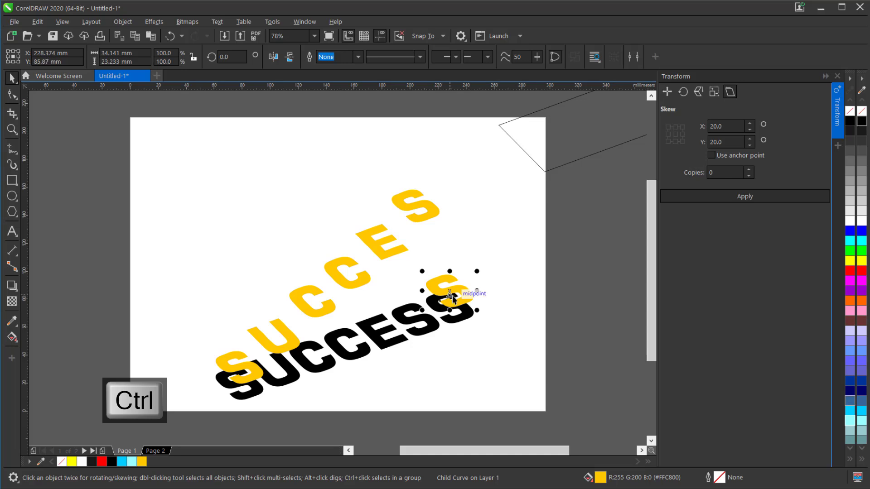
left_click_drag(440, 287, 442, 182)
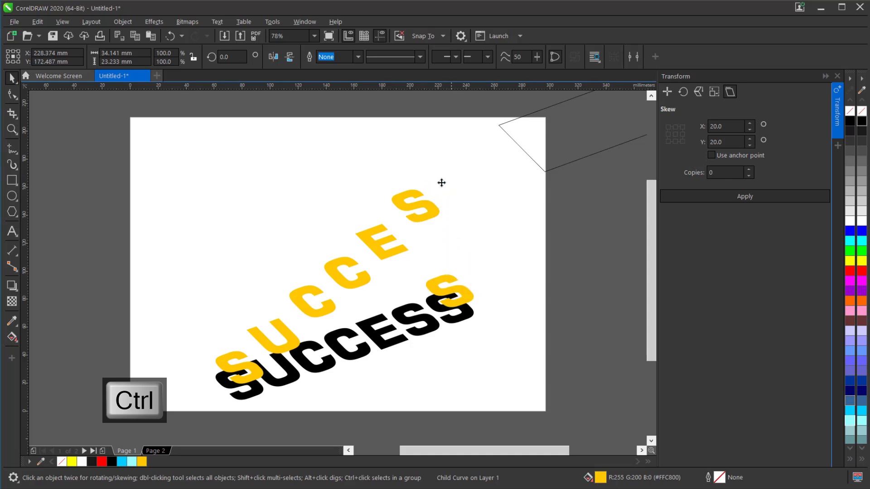
Draw an upright rectangle about 28 mm wide and 49 mm high across the page's left edge, beside the first S.
left_click(12, 180)
left_click_drag(116, 310, 155, 378)
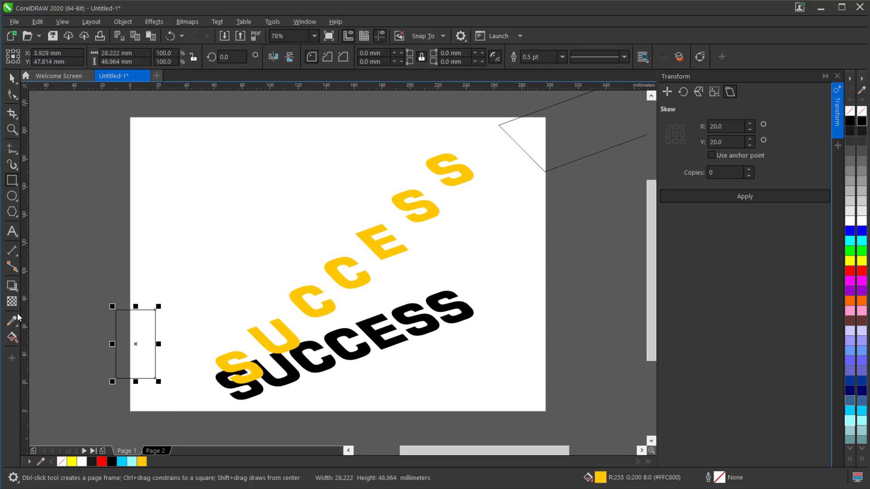
Fill the rectangle at the page edge with a diagonal fountain fill running from yellow #FFC800 to white.
left_click(16, 344)
left_click(49, 337)
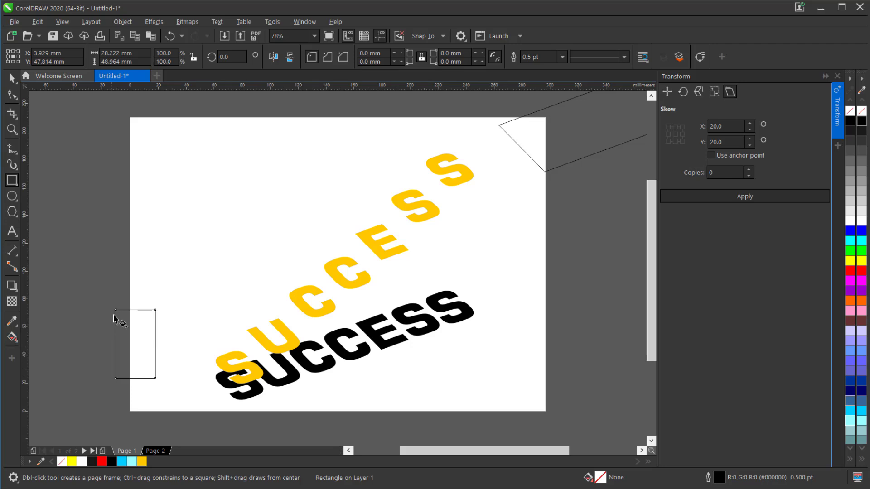
left_click_drag(120, 316, 152, 372)
left_click(120, 318)
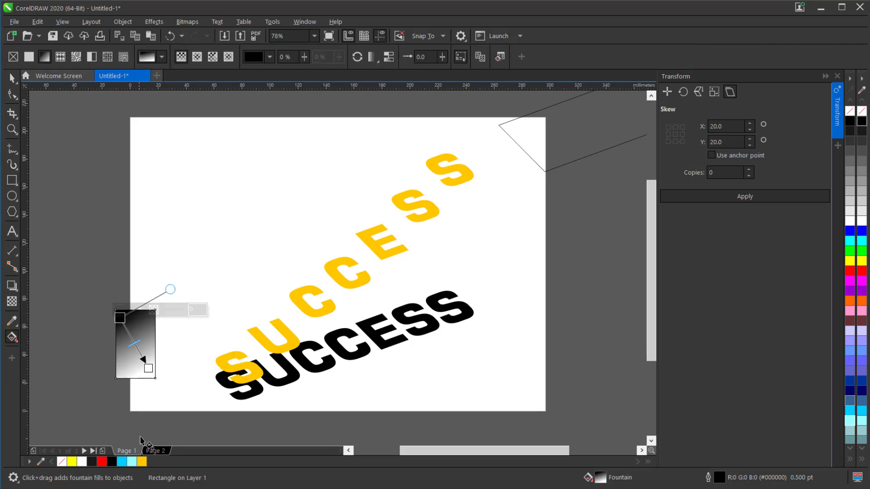
left_click(142, 462)
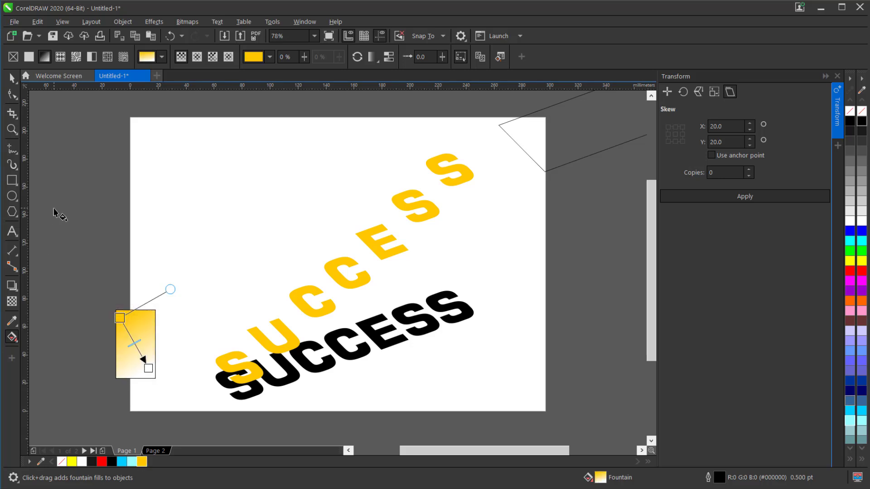
Copy only the fill from the gradient rectangle to the group of raised yellow letters.
left_click(13, 79)
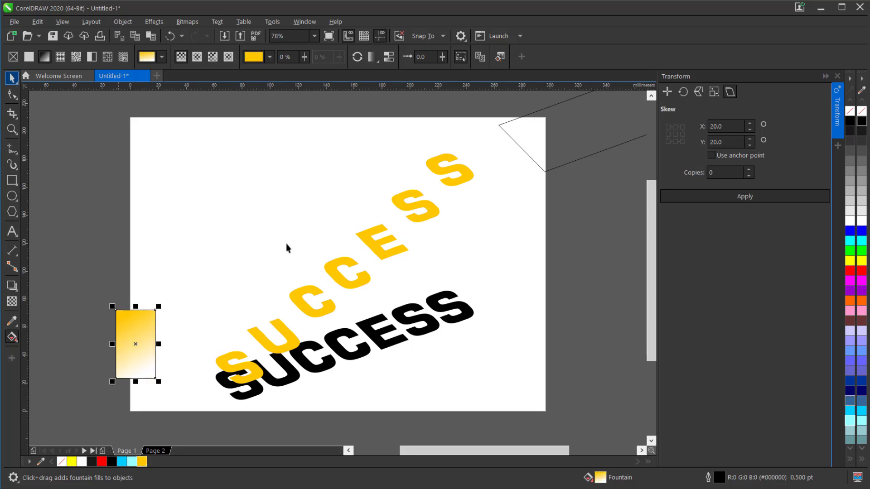
left_click(252, 332)
left_click(37, 21)
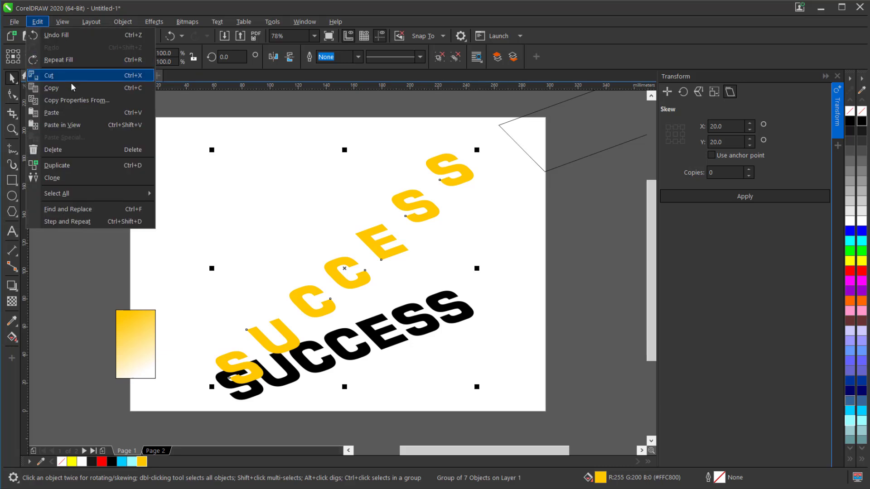
left_click(76, 100)
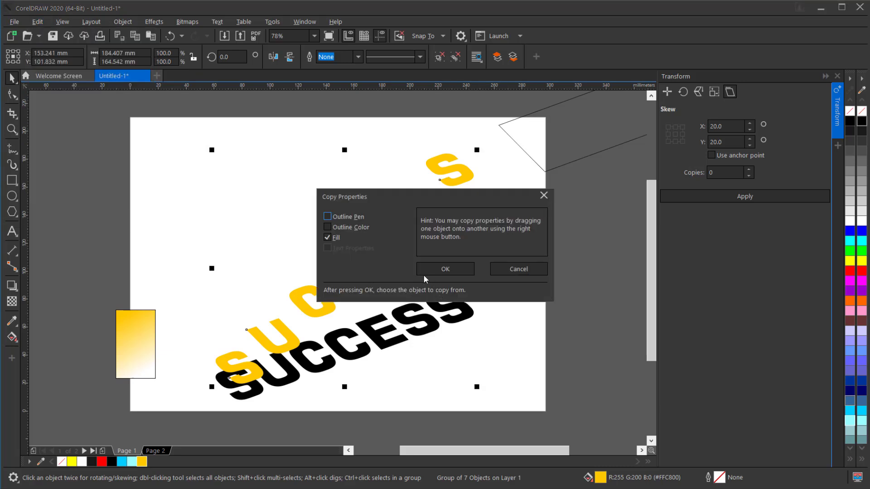
left_click(455, 271)
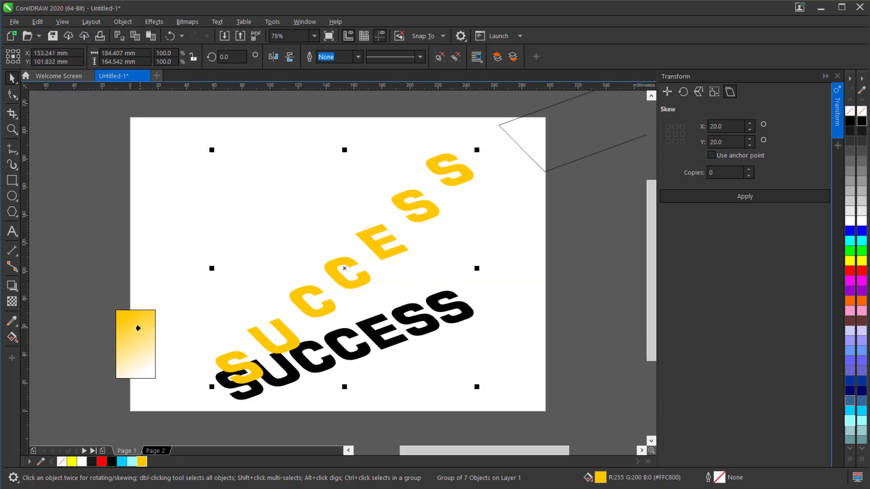
left_click(138, 328)
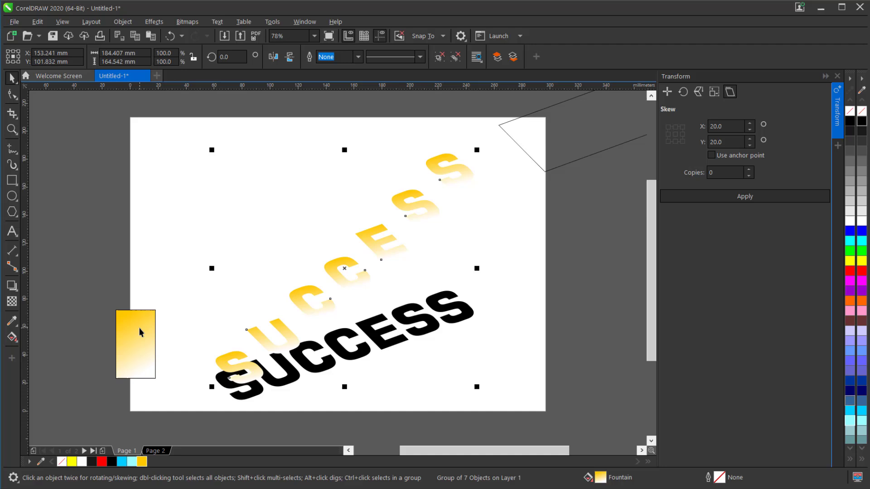
Blend the raised gradient letters with the black base letters using 200 blend steps.
left_click(458, 324, "shift")
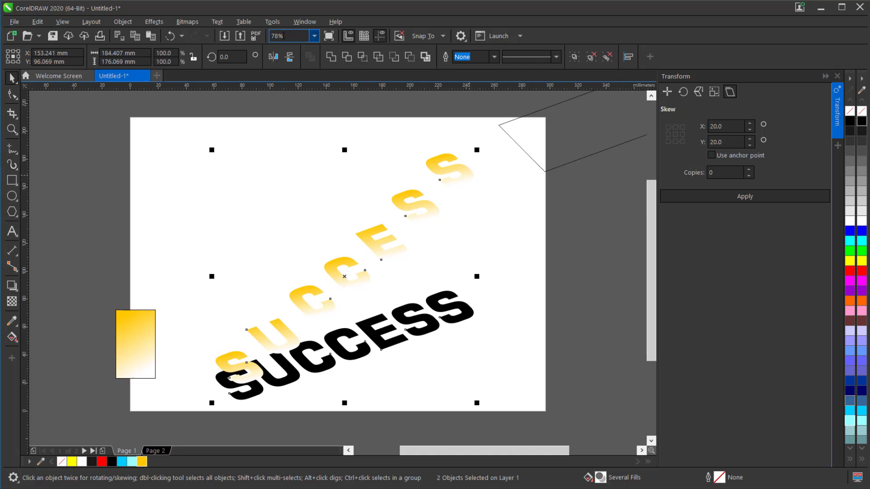
left_click(154, 23)
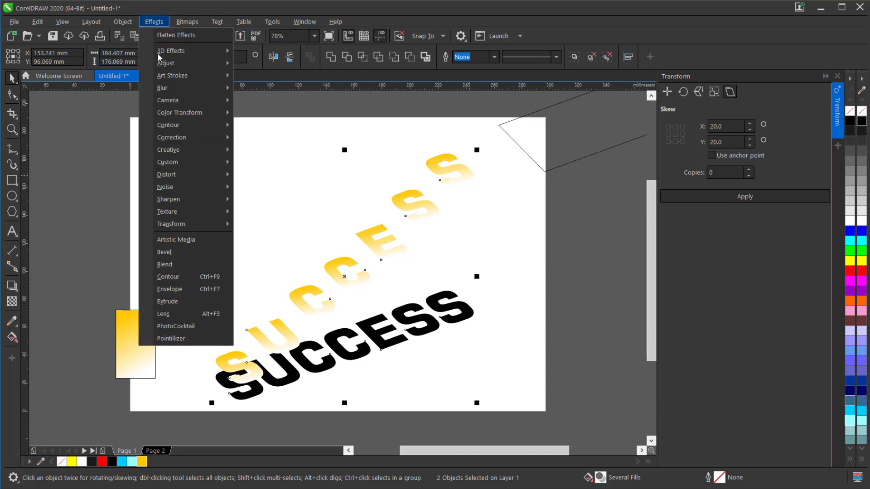
left_click(183, 263)
left_click_drag(713, 111, 689, 112)
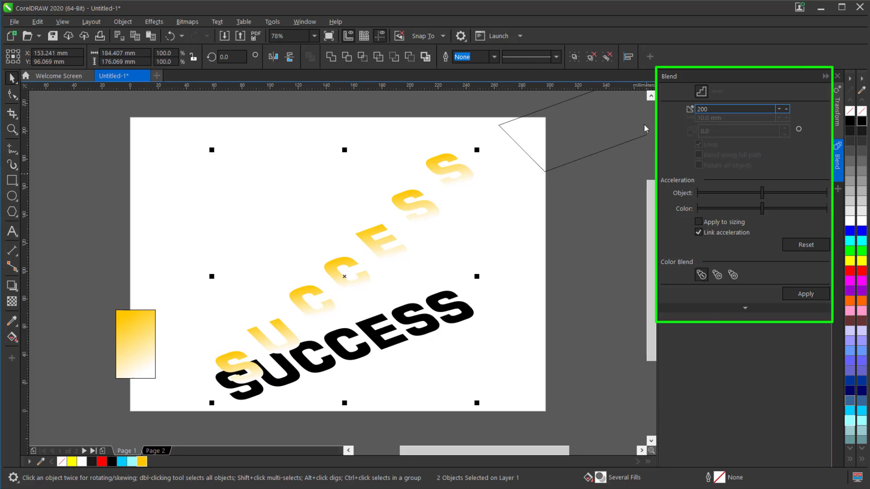
left_click(796, 295)
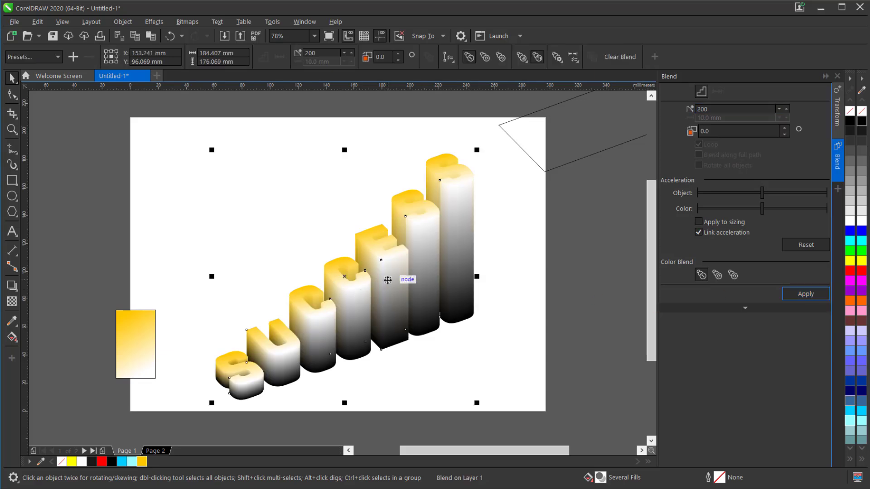
Break the letter blend apart and clear the selection.
left_click(123, 22)
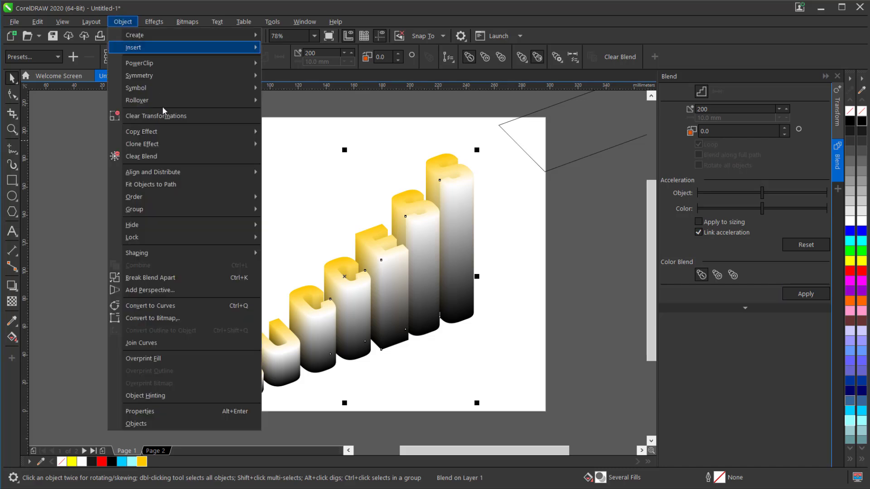
left_click(203, 277)
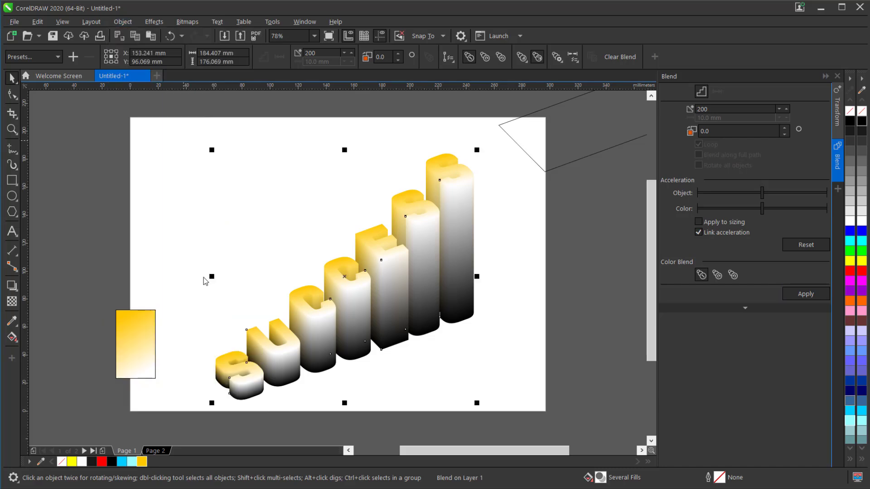
left_click(529, 281)
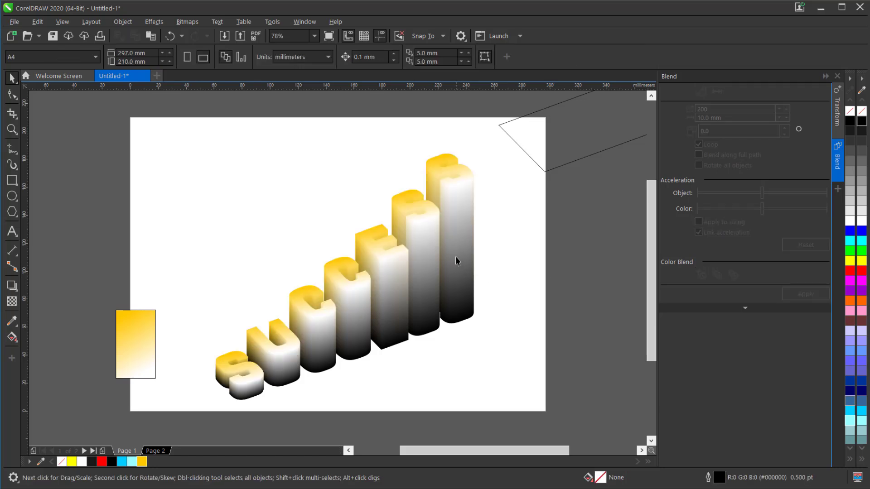
Convert the group of intermediate blend shapes to a 300 dpi RGB bitmap with anti-aliasing and a transparent background.
left_click(457, 252)
left_click(187, 21)
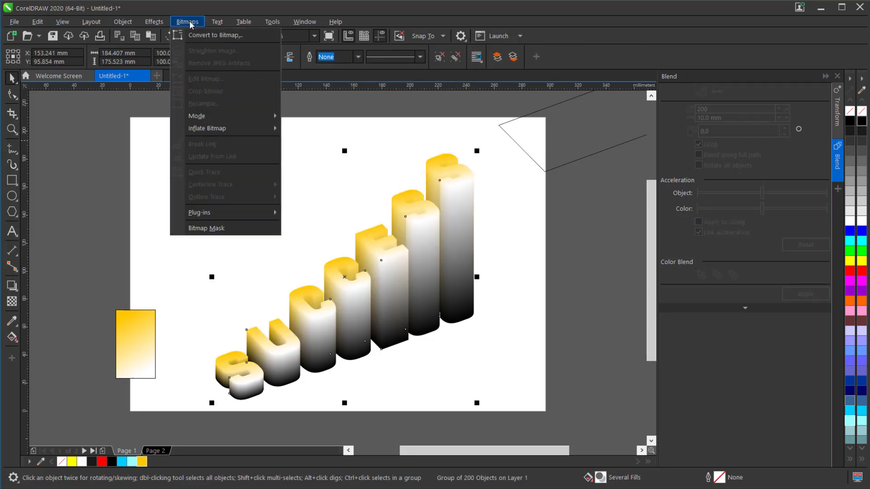
left_click(197, 34)
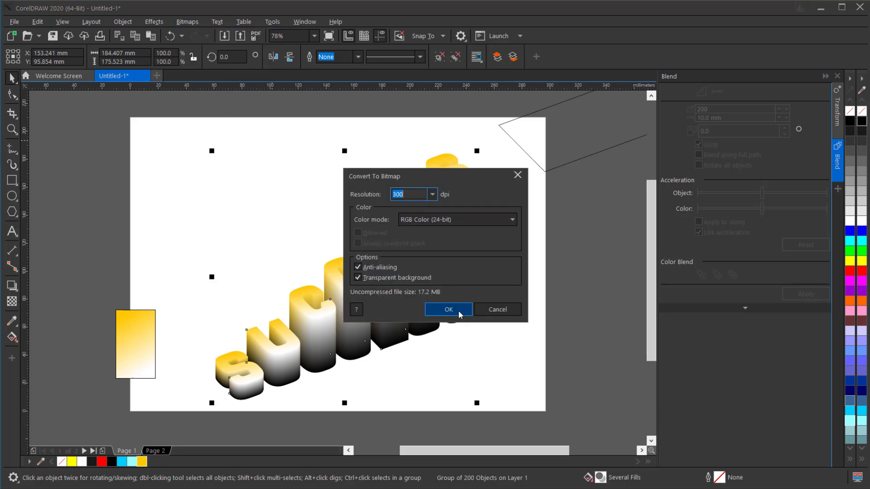
left_click(458, 311)
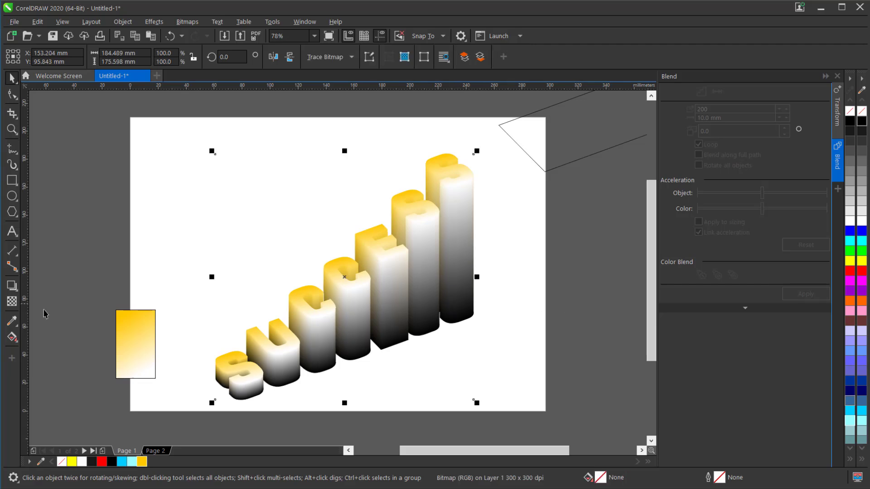
Move the gradient rectangle off the page and recolour its fountain fill from dark gold to yellow #FFC800.
left_click_drag(126, 360, 82, 340)
left_click(12, 336)
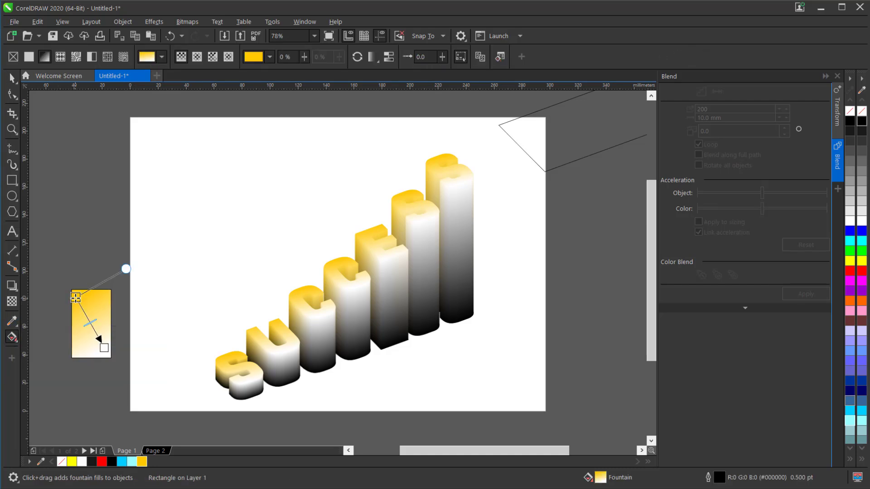
left_click(75, 298)
left_click(77, 290)
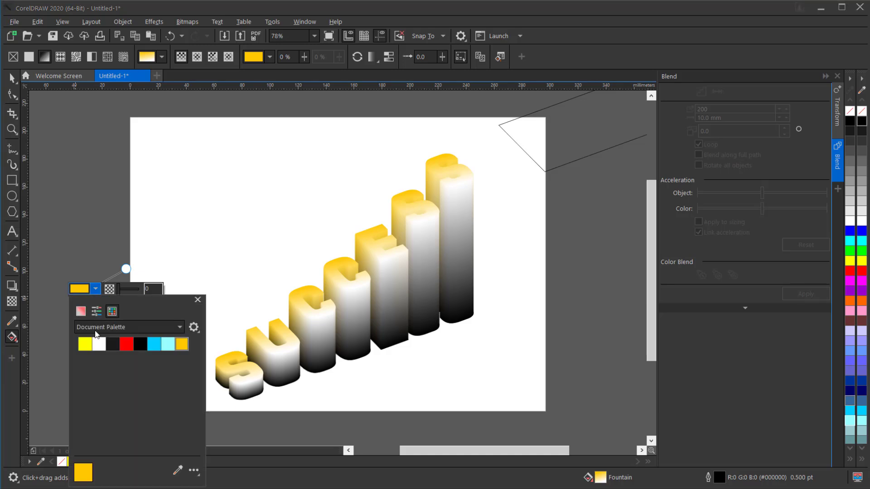
left_click(80, 312)
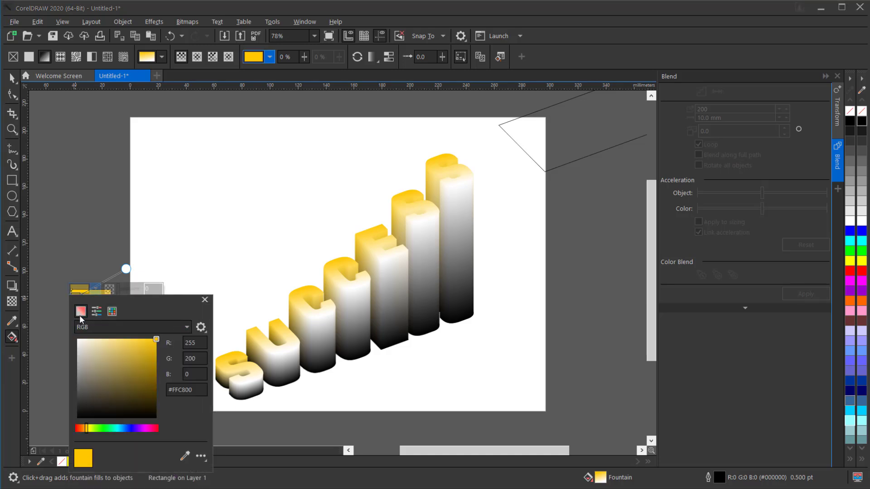
left_click(154, 360)
left_click_drag(138, 306, 214, 316)
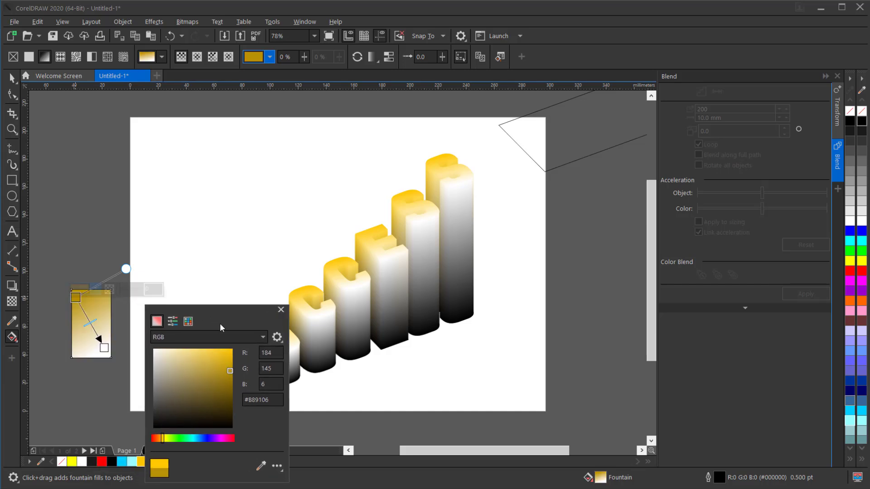
left_click(232, 377)
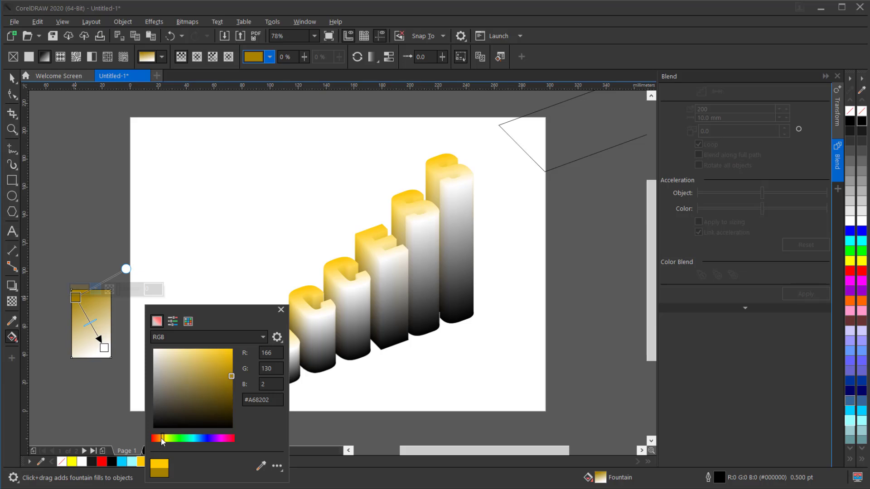
left_click_drag(163, 439, 162, 438)
left_click(229, 367)
left_click(103, 347)
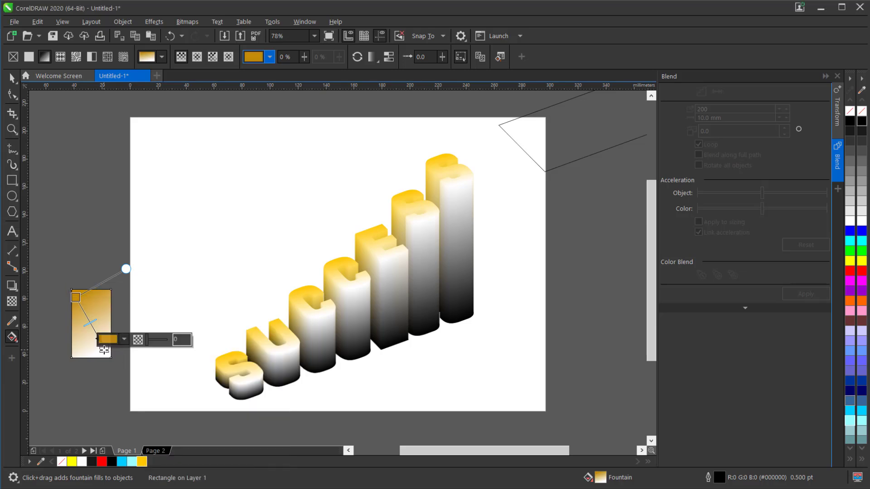
left_click(142, 461)
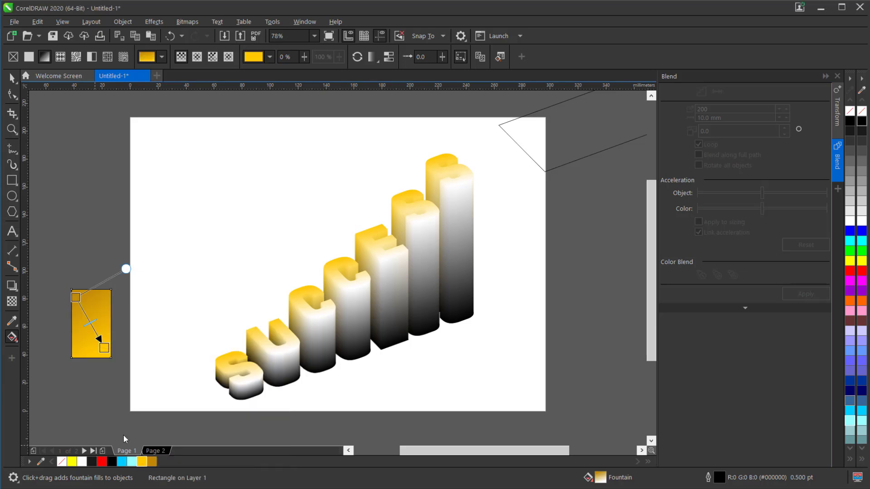
Copy only the fill from the dark-gold-to-yellow rectangle to the group of letters topping the columns.
left_click(12, 79)
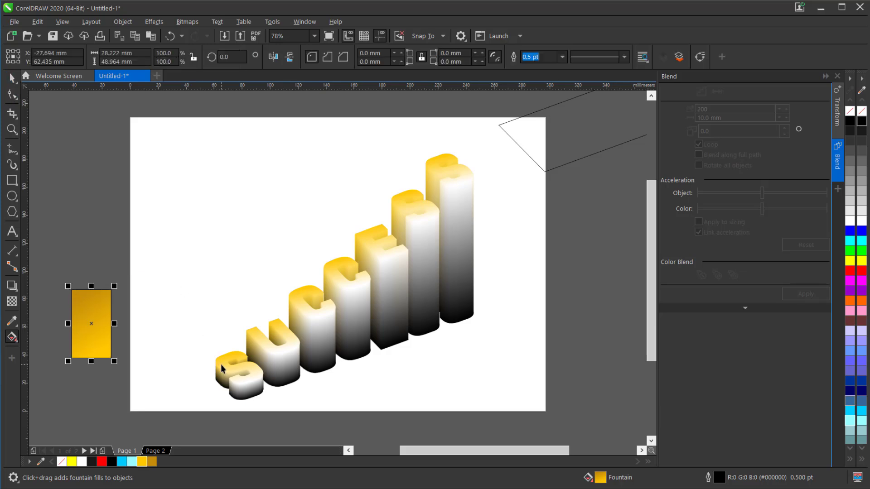
left_click(221, 364)
left_click(39, 22)
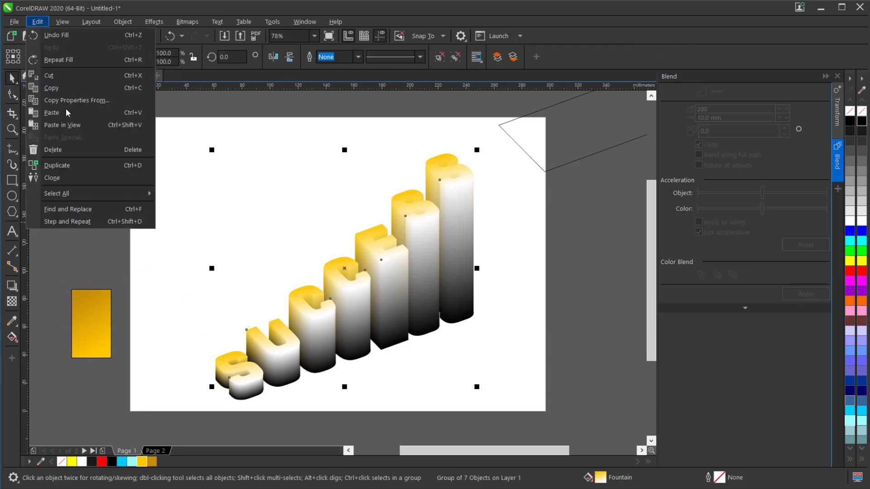
left_click(70, 102)
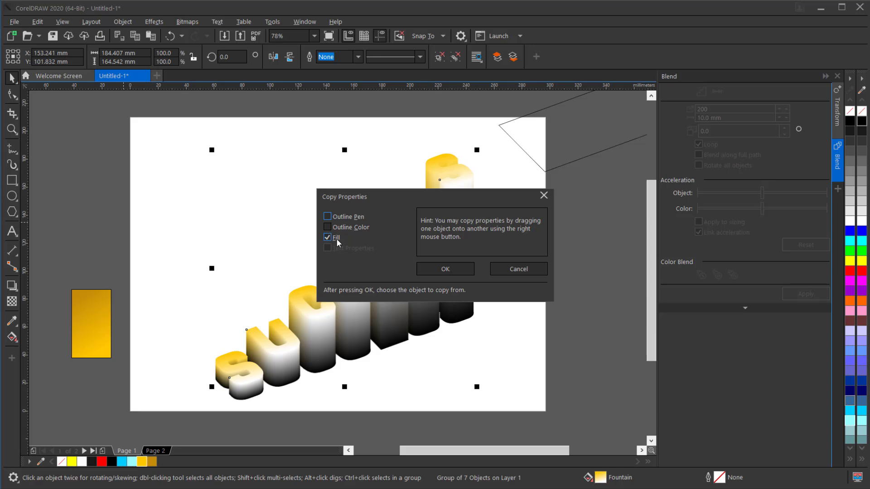
left_click(445, 268)
left_click(89, 325)
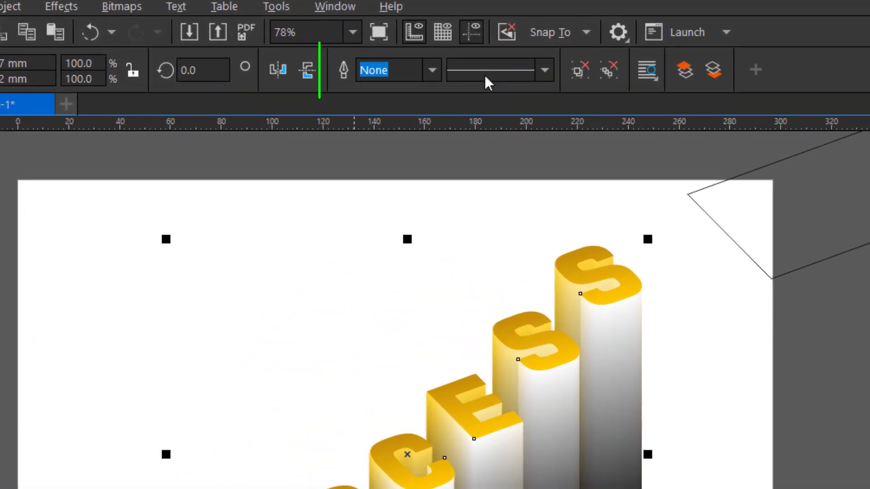
Give the gold top letters a 0.5 pt white outline and deselect them.
left_click(432, 70)
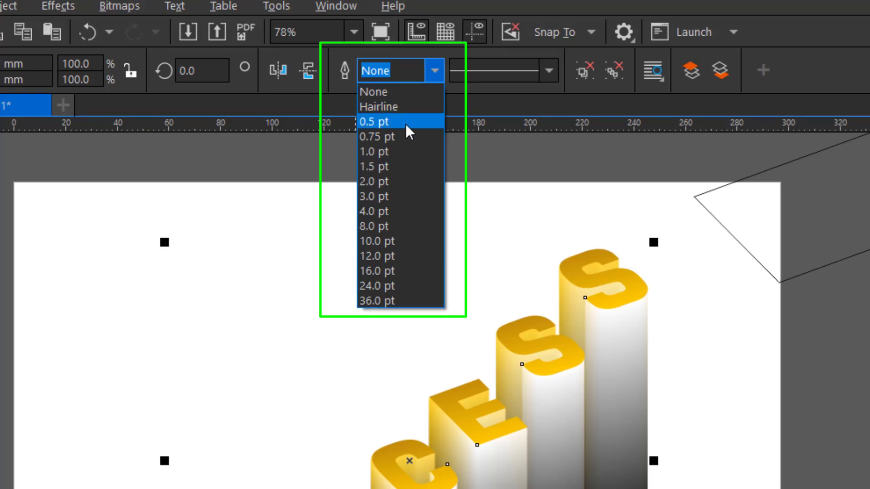
left_click(407, 122)
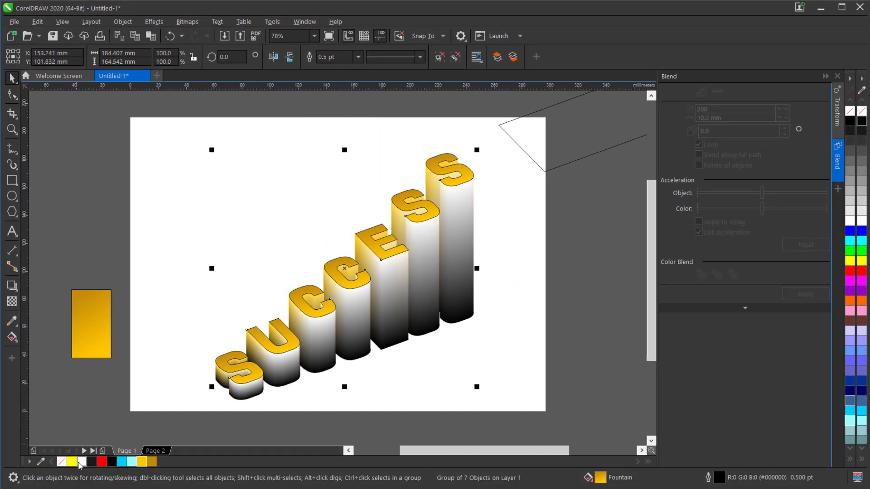
right_click(83, 462)
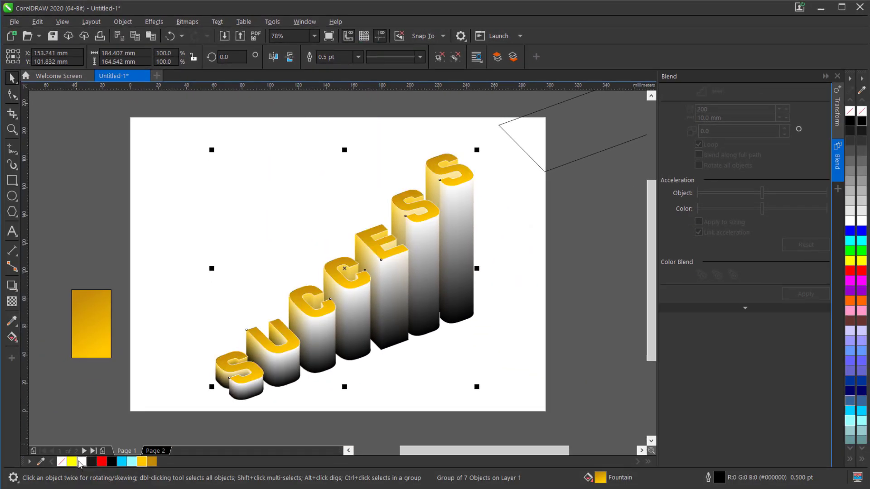
left_click(112, 399)
left_click(515, 324)
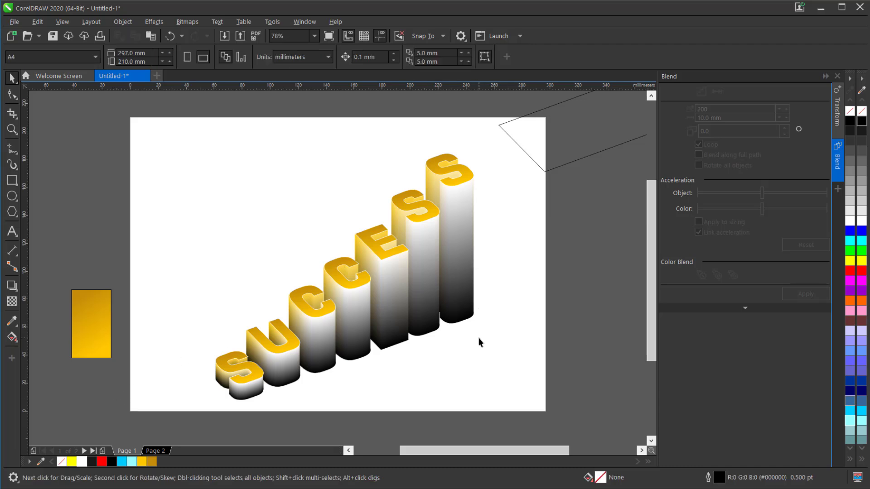
Apply a Gaussian Blur with a 20-pixel radius to the black base group beneath the columns.
left_click(459, 323)
left_click(159, 22)
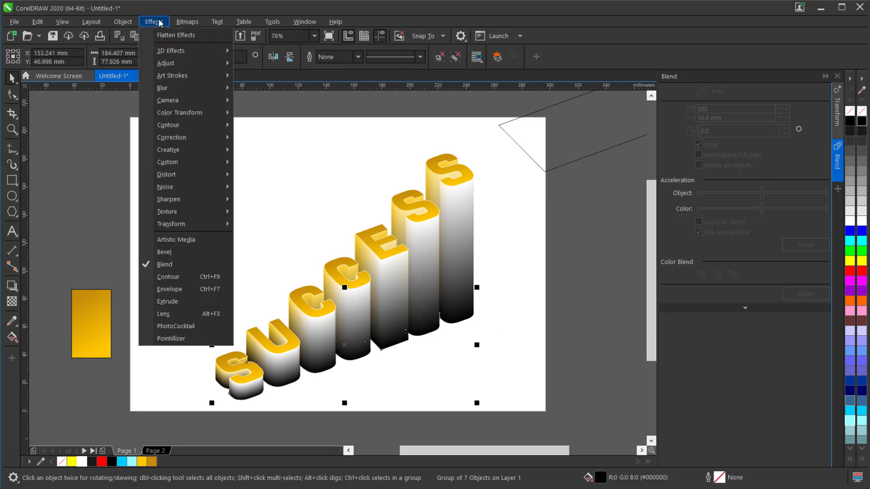
mouse_move(199, 93)
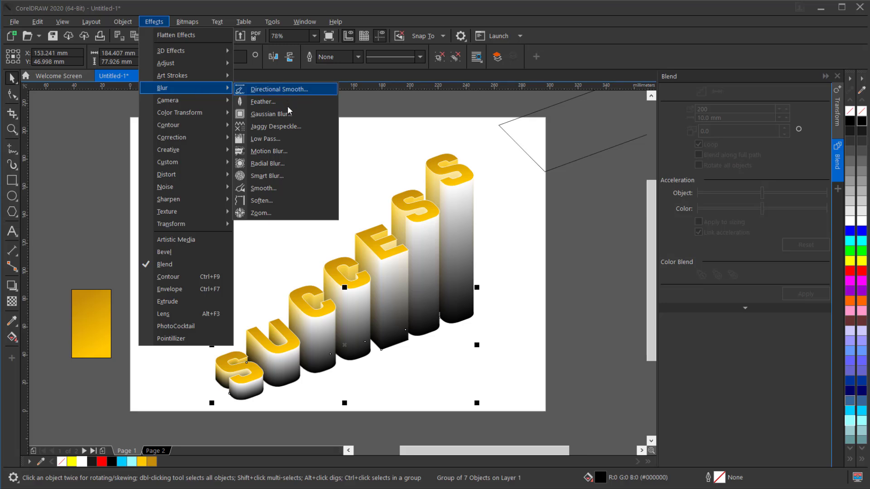
left_click(295, 114)
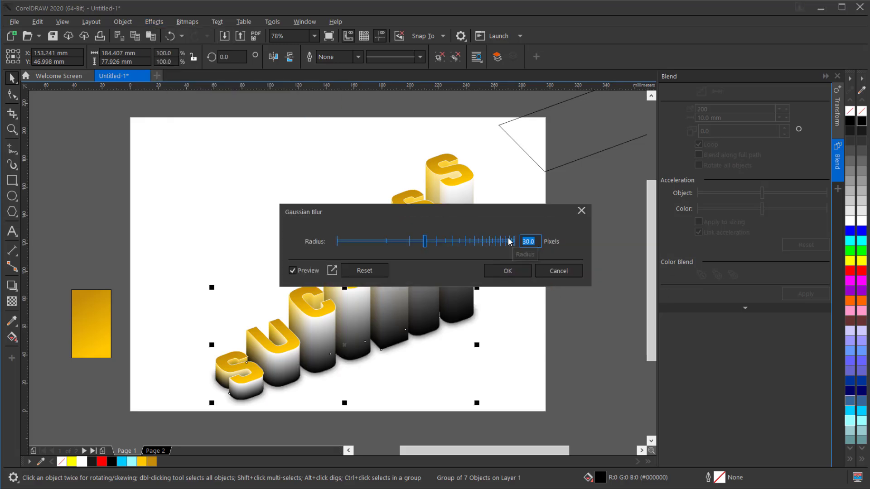
type("20")
left_click(508, 270)
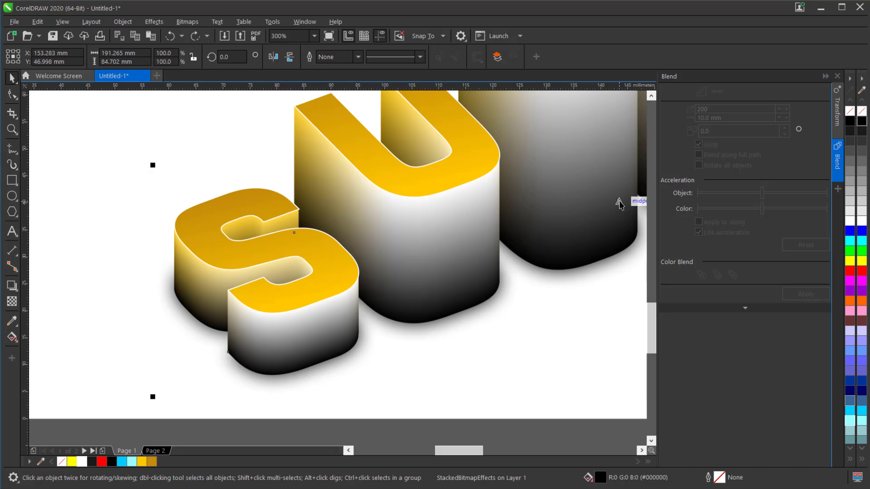
Move the blurred black base about 3.3 mm to the left and 3.2 mm down so it shows as a shadow, and deselect it.
left_click_drag(619, 203, 603, 220)
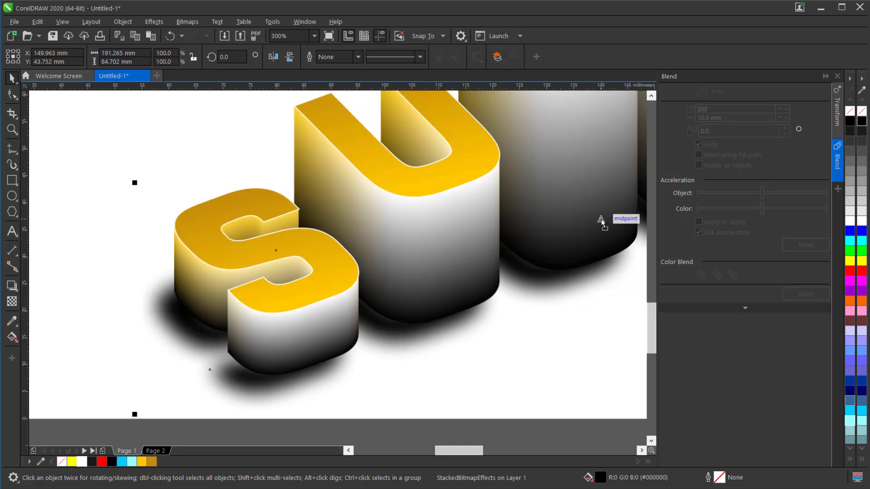
scroll(514, 228, "down", 2)
scroll(471, 253, "down", 1)
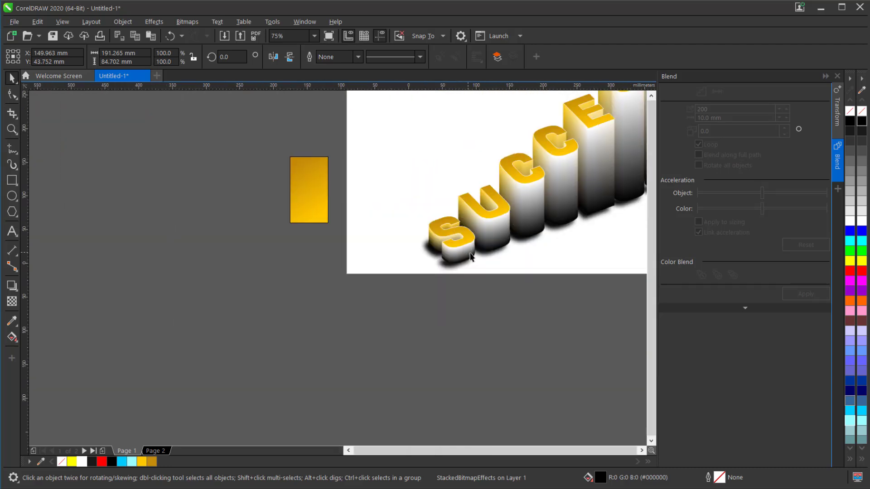
scroll(584, 213, "up", 1)
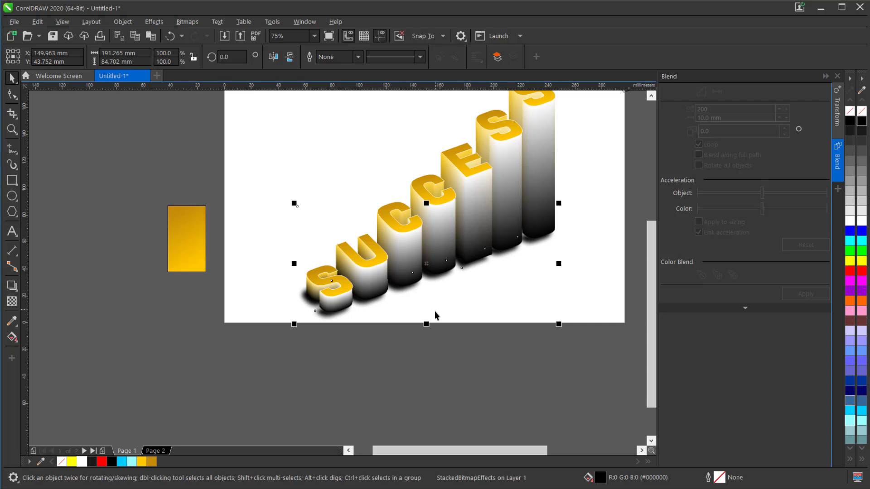
left_click(408, 362)
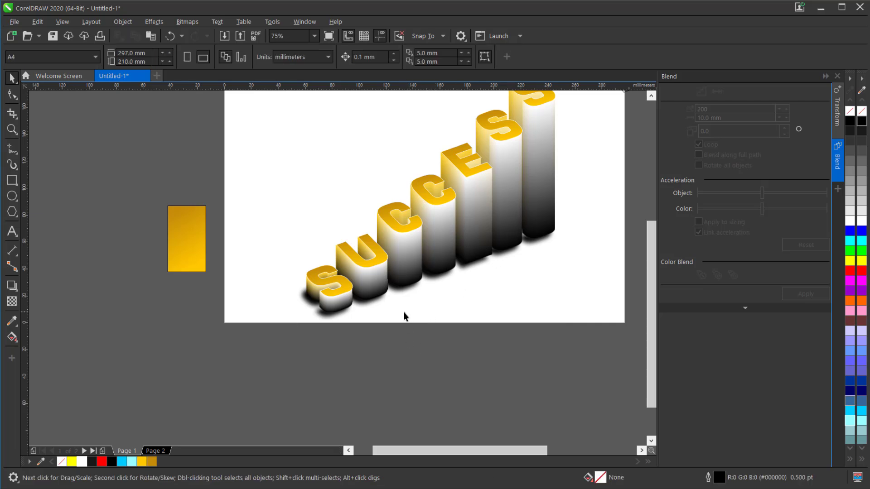
Group the gold letters, their extruded sides and the blurred base into one object.
scroll(404, 316, "down", 1)
left_click_drag(317, 152, 513, 361)
key("ctrl+g")
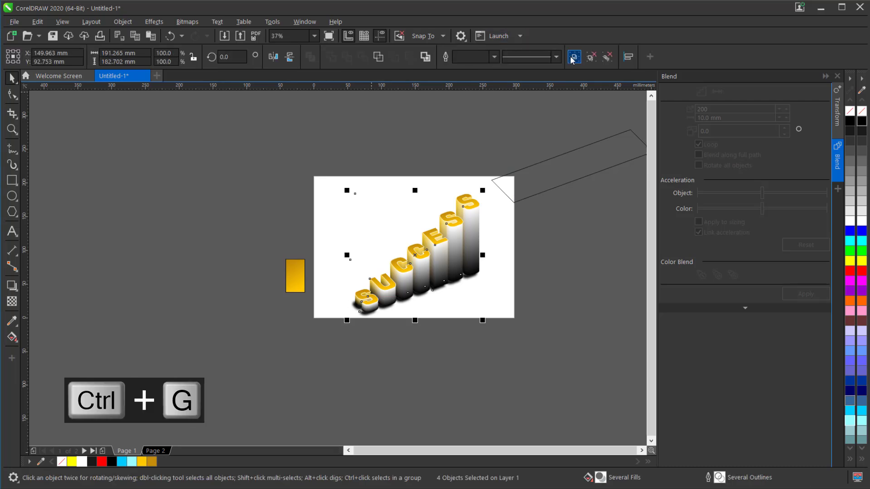
Move the tilted outline rectangle around the columns' base and draw an upright rectangle about 40.5 × 134.8 mm rising from its rightmost corner.
left_click(524, 195)
left_click_drag(512, 200, 357, 311)
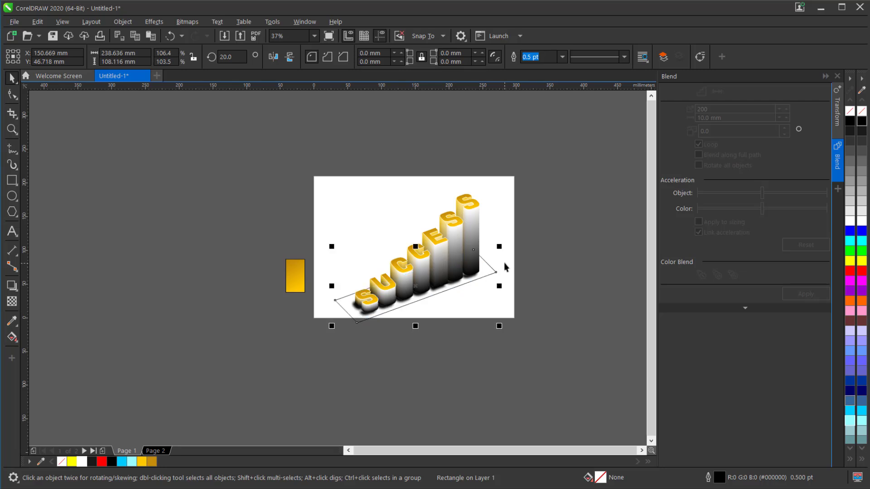
scroll(504, 262, "up", 2)
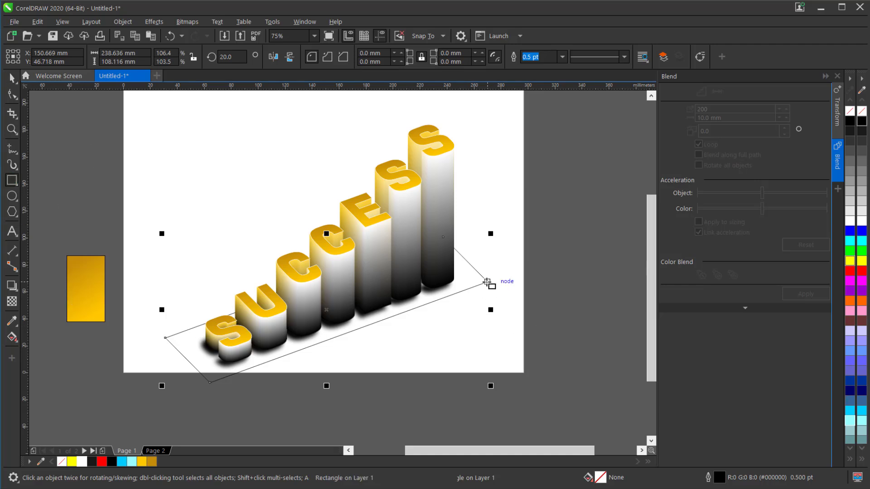
left_click_drag(488, 282, 433, 100)
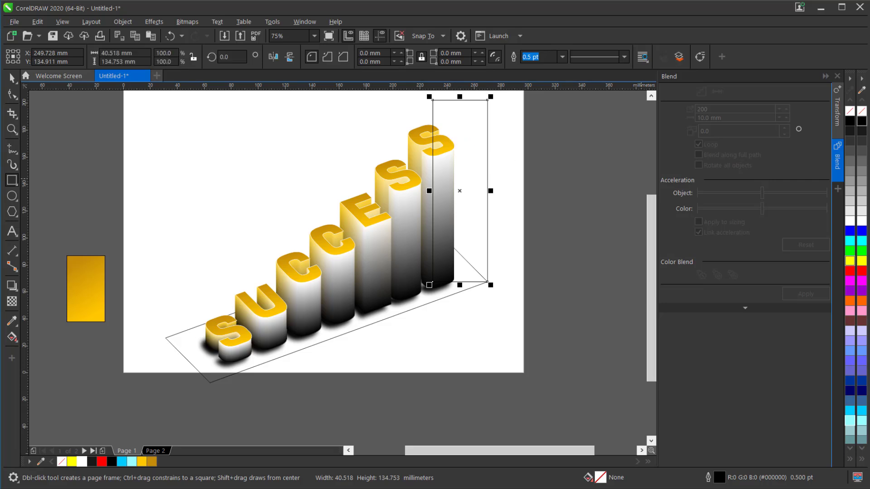
scroll(438, 381, "down", 1)
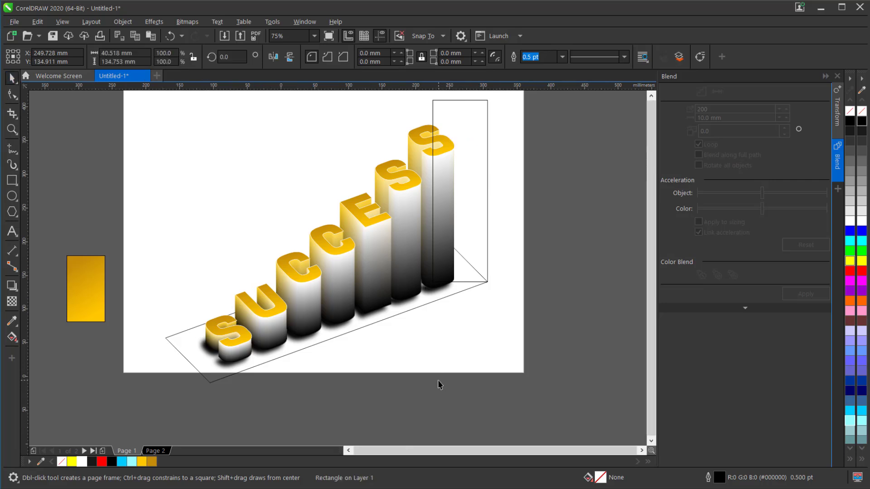
key("space")
Draw a polygon above the last S, near the page's upper edge, and set its number of sides to 3.
scroll(471, 243, "up", 2)
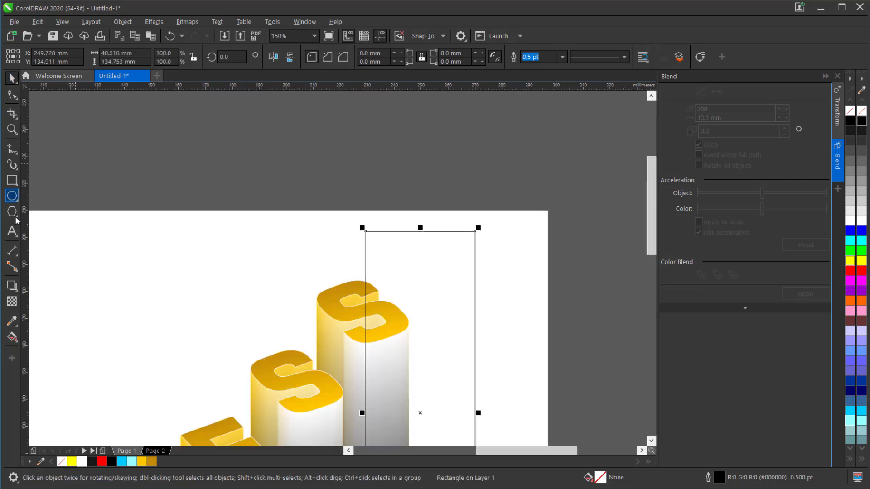
left_click(16, 220)
left_click(64, 211)
left_click_drag(288, 163, 346, 239)
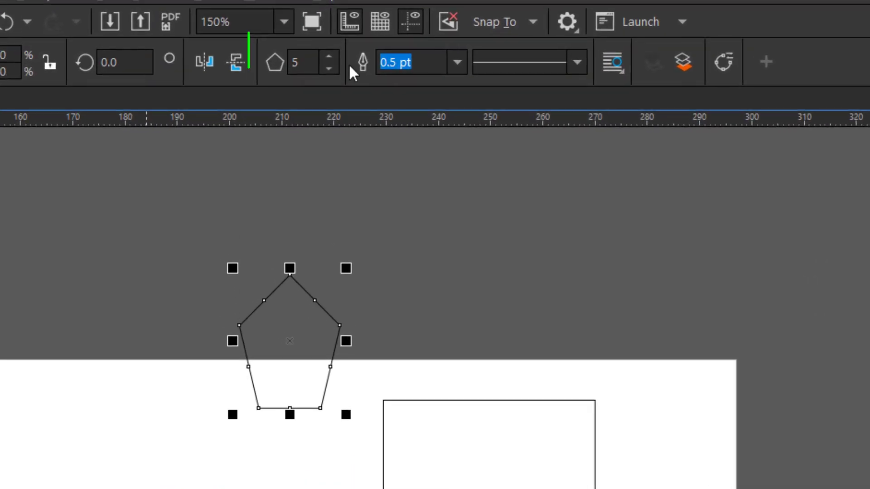
left_click(329, 68)
left_click(330, 68)
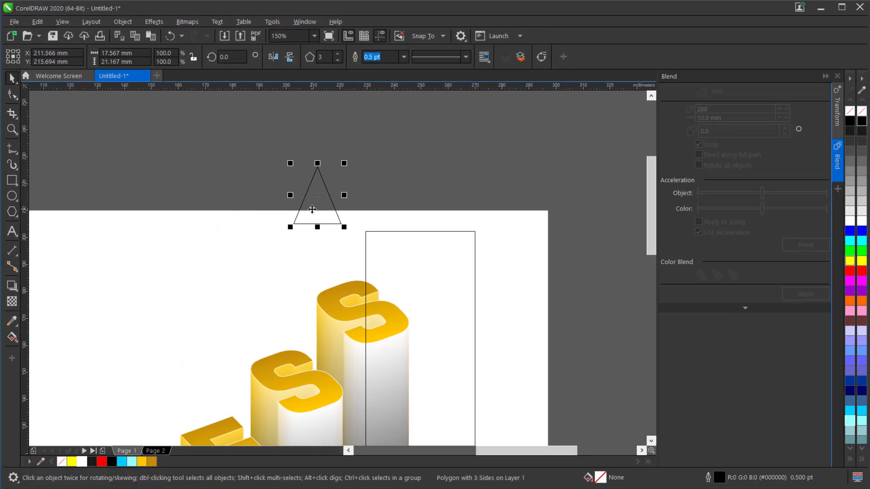
Convert the triangle to curves and delete the extra midpoint nodes on its three sides.
key("ctrl+q")
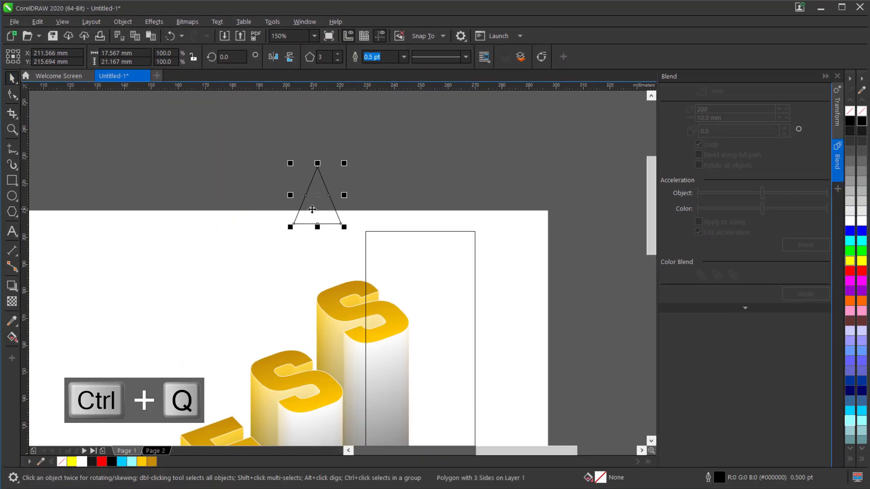
left_click(15, 100)
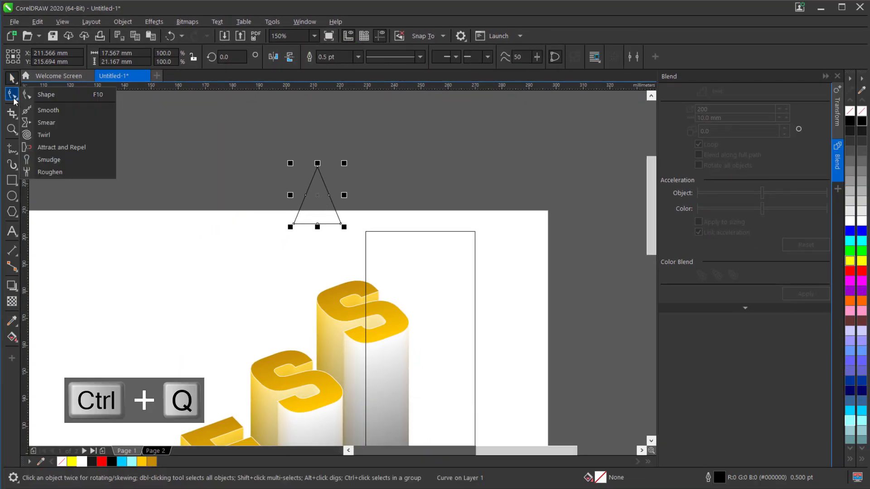
left_click(70, 95)
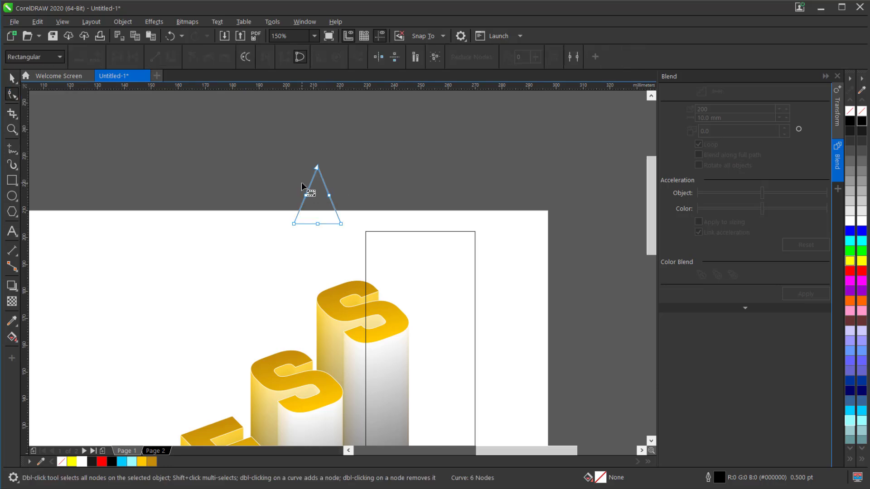
left_click_drag(330, 225, 334, 230)
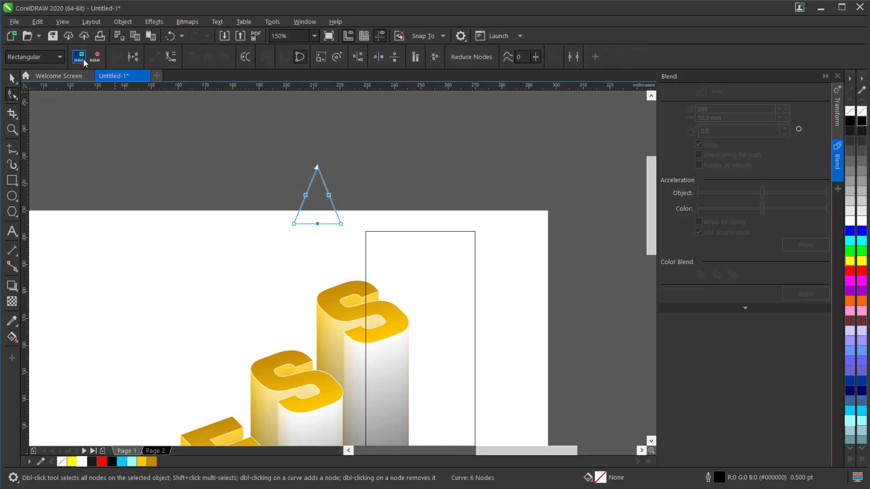
left_click(95, 58)
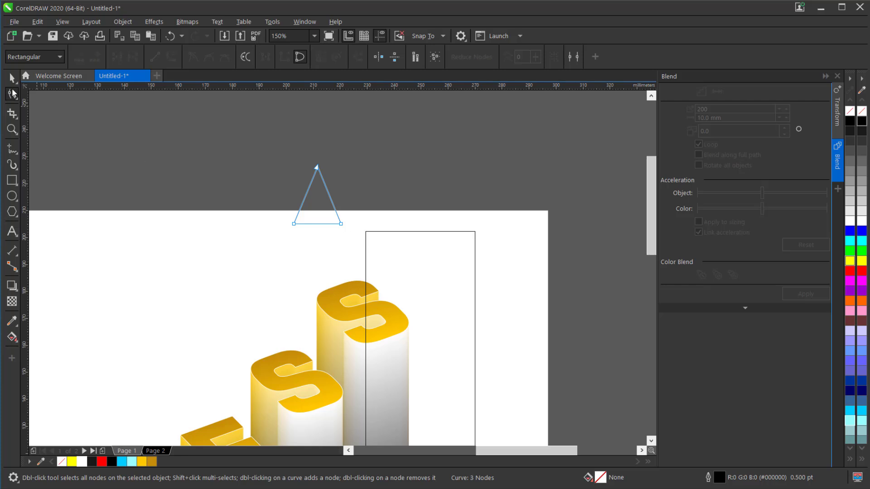
left_click(13, 79)
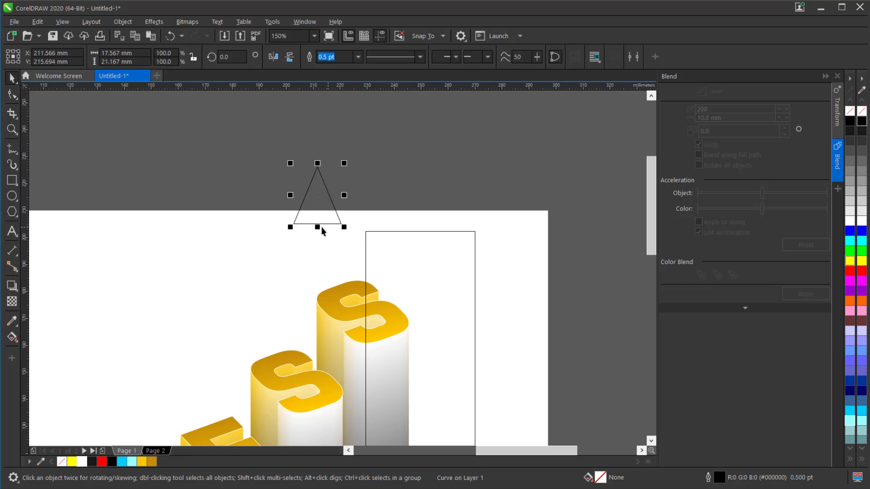
Place the triangle on the upper edge of the upright rectangle and centre the two shapes on a common vertical axis.
left_click_drag(313, 225, 416, 233)
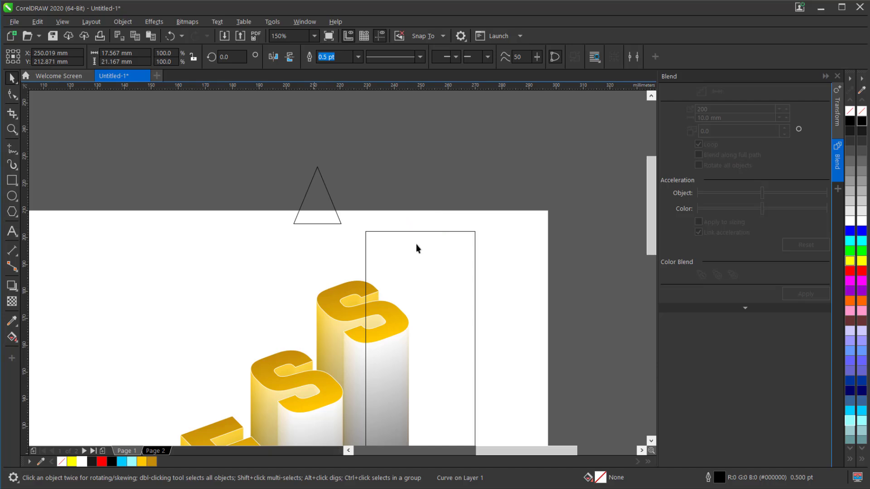
left_click(439, 254, "shift")
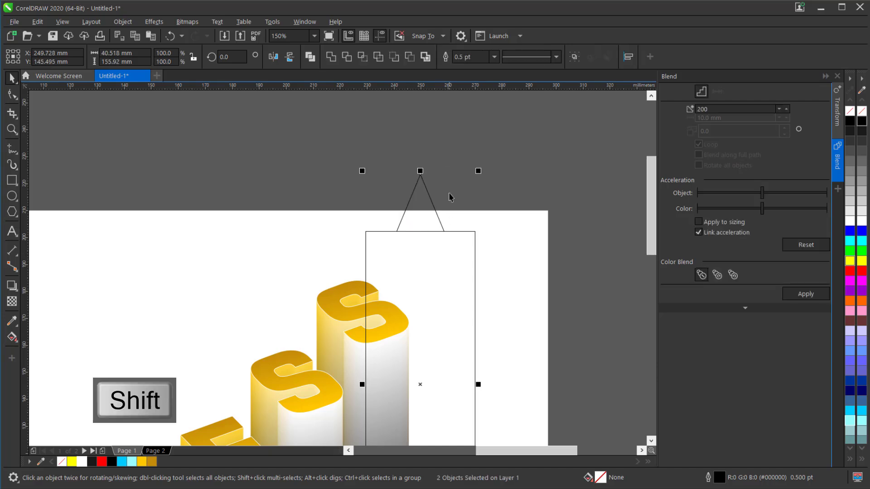
key("c")
Stretch the triangle into an arrowhead about 71.3 mm wide, widened from its centre, and about 37.6 mm high.
left_click(433, 209)
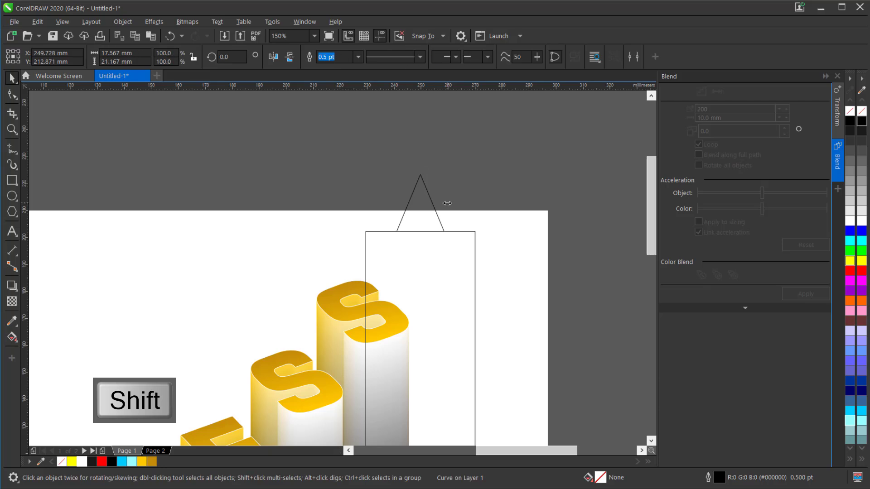
left_click_drag(447, 203, 517, 208)
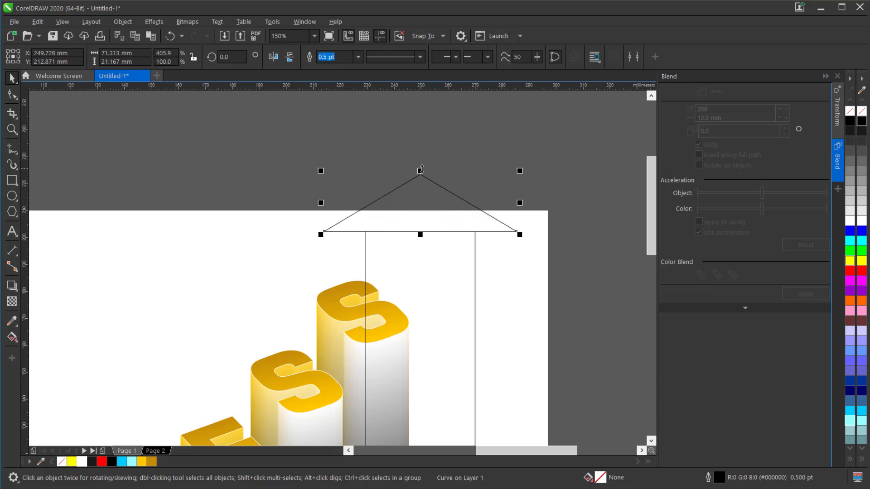
left_click_drag(421, 169, 426, 125)
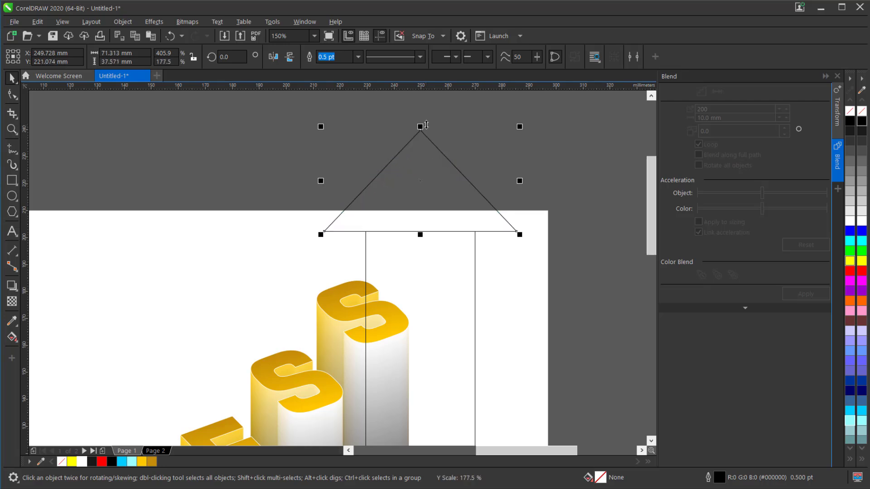
Weld the triangle, the upright rectangle and the tilted rectangle into a single arrow outline.
scroll(410, 189, "down", 2)
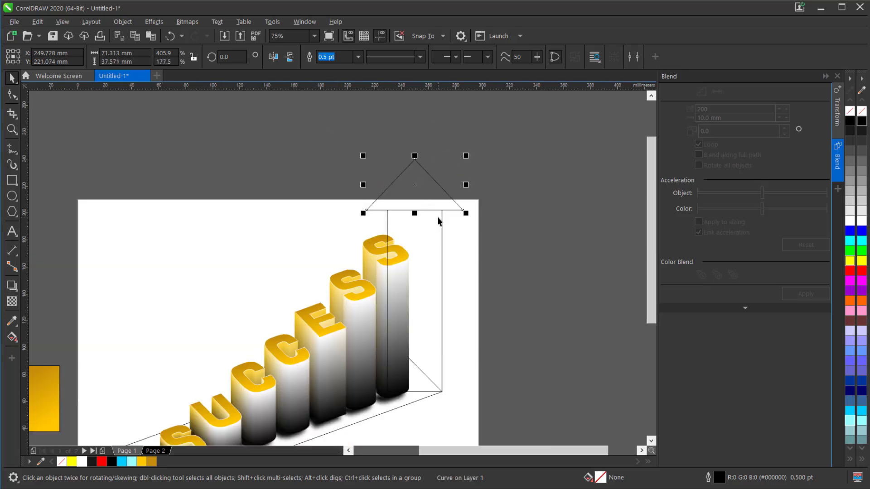
left_click(436, 216, "shift")
scroll(421, 338, "down", 1)
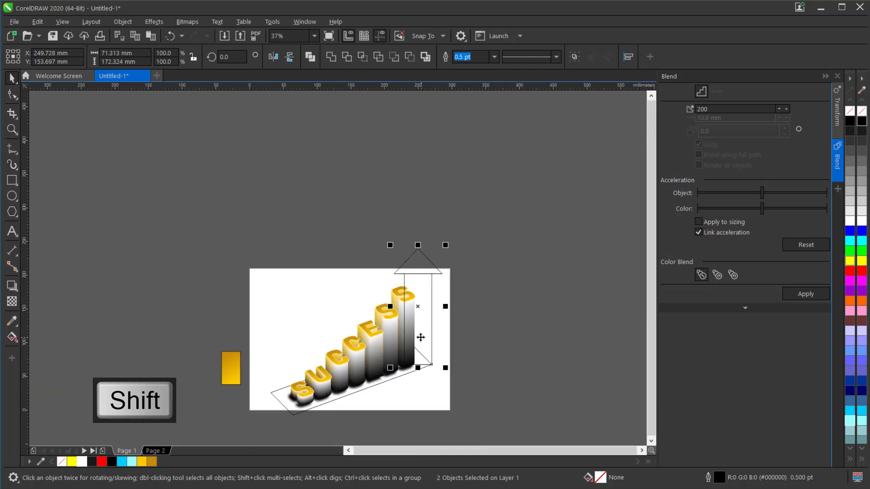
scroll(281, 414, "up", 2)
left_click(266, 374, "shift")
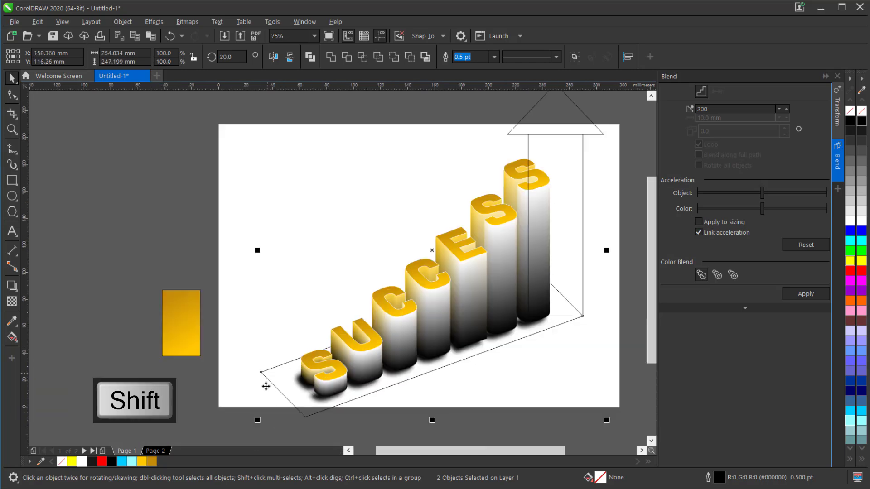
left_click(326, 58)
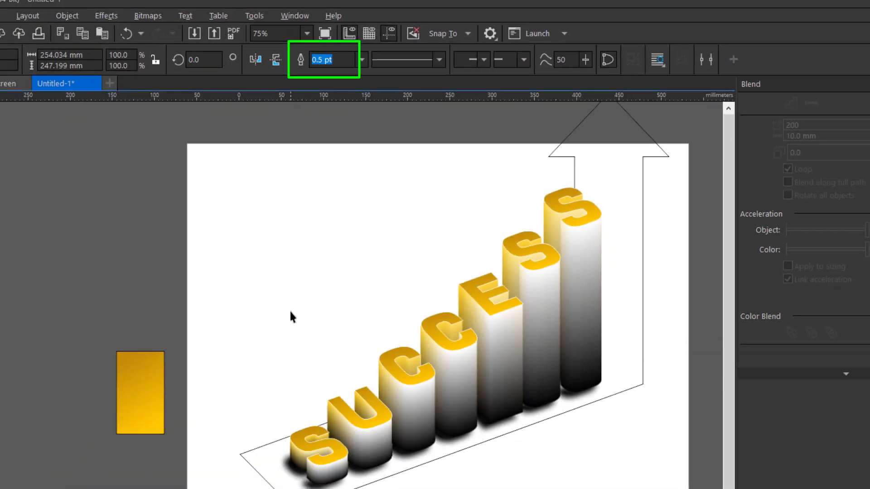
Fillet the arrowhead's tip, its two outer corners and its two inner corners with a 3 mm radius.
scroll(262, 448, "down", 1)
scroll(433, 190, "up", 1)
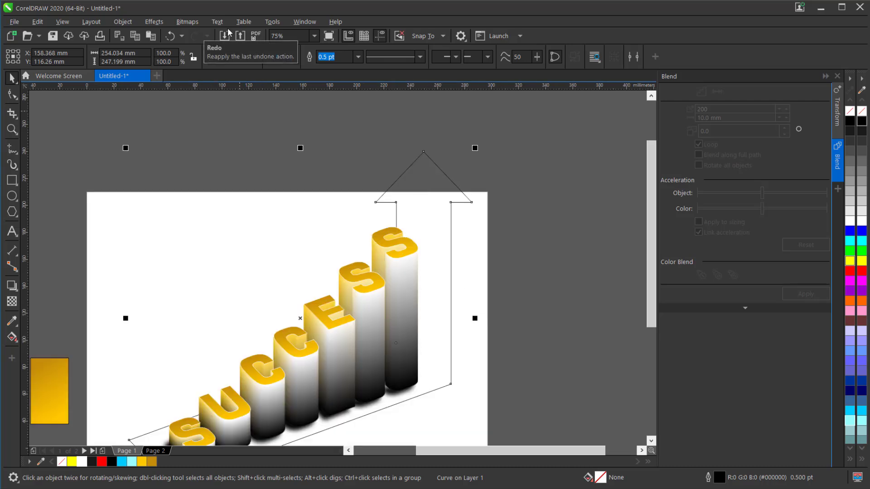
left_click(302, 23)
mouse_move(368, 169)
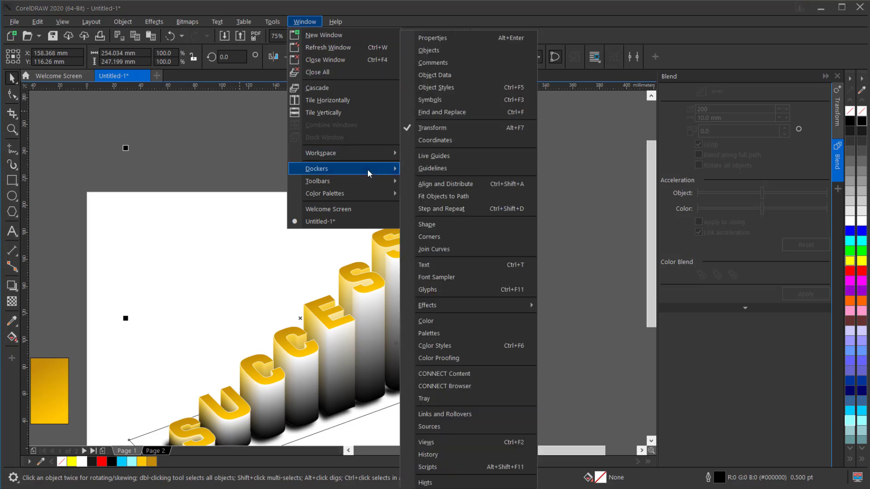
left_click(453, 235)
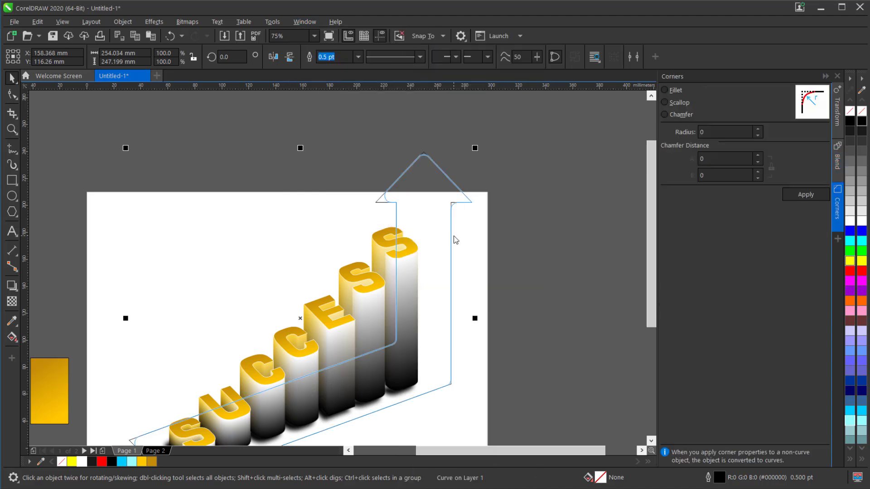
left_click(10, 95)
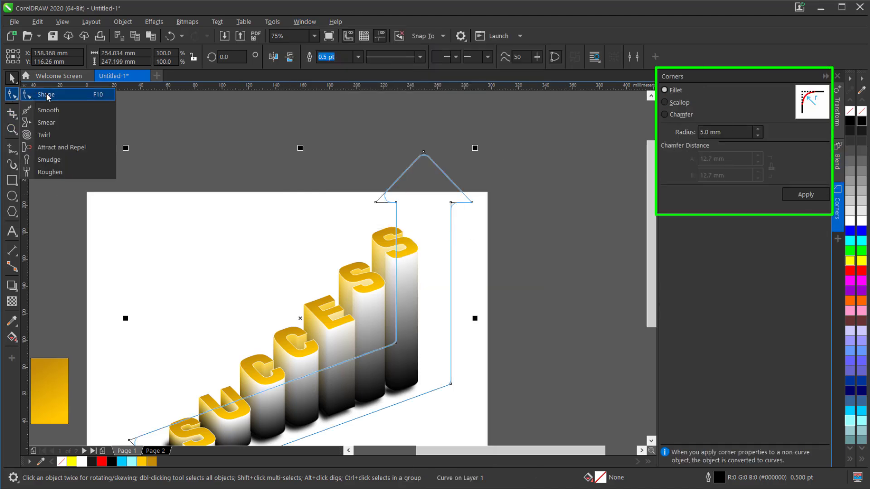
left_click(47, 95)
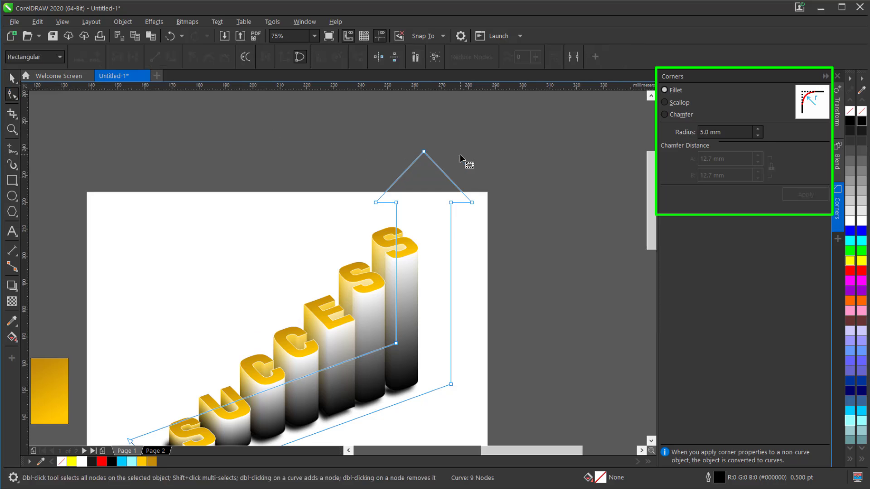
scroll(462, 158, "up", 1)
left_click_drag(251, 128, 502, 268)
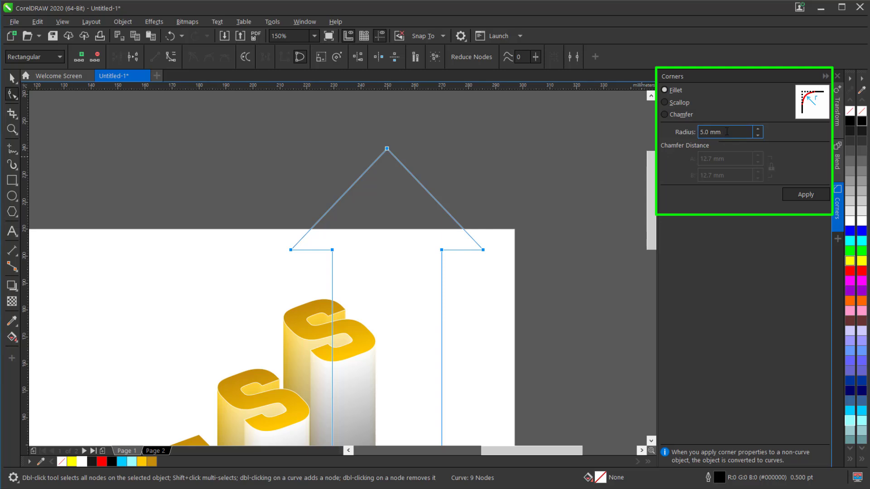
left_click_drag(727, 132, 694, 135)
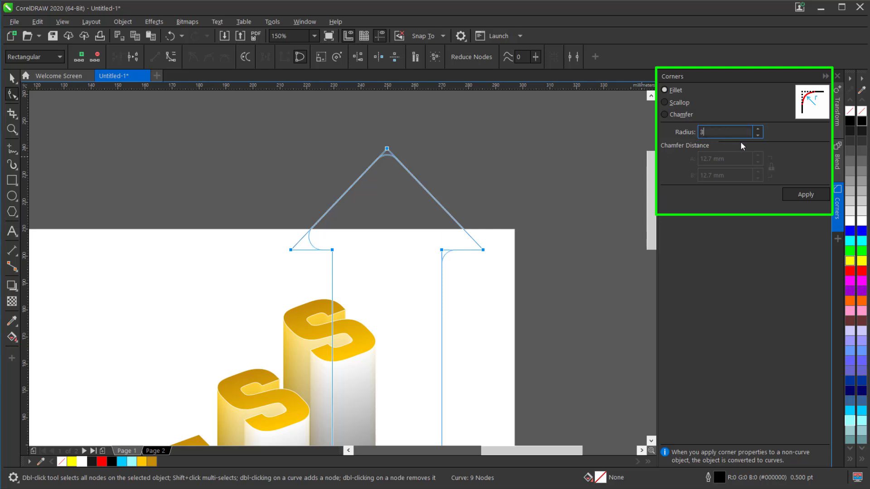
left_click(757, 135)
left_click(757, 130)
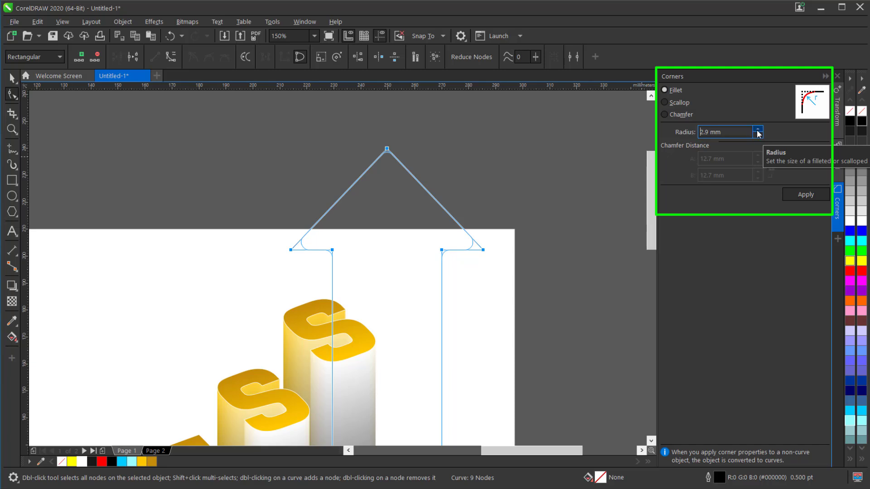
left_click(793, 196)
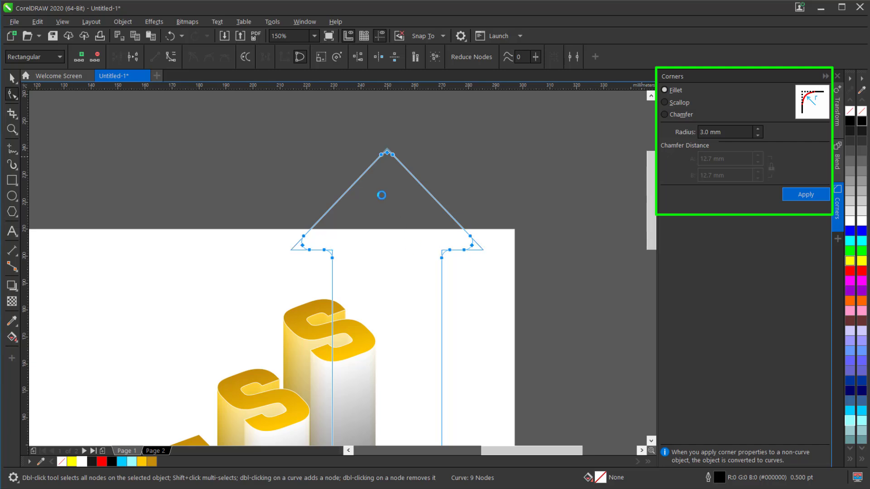
Fillet the inner and outer corners at the arrow's bend with a 10 mm radius.
scroll(367, 284, "down", 2)
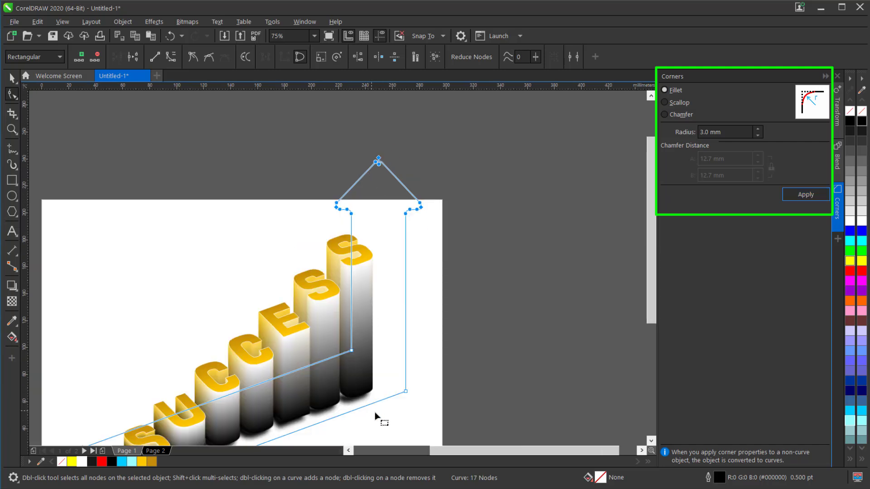
scroll(387, 415, "up", 2)
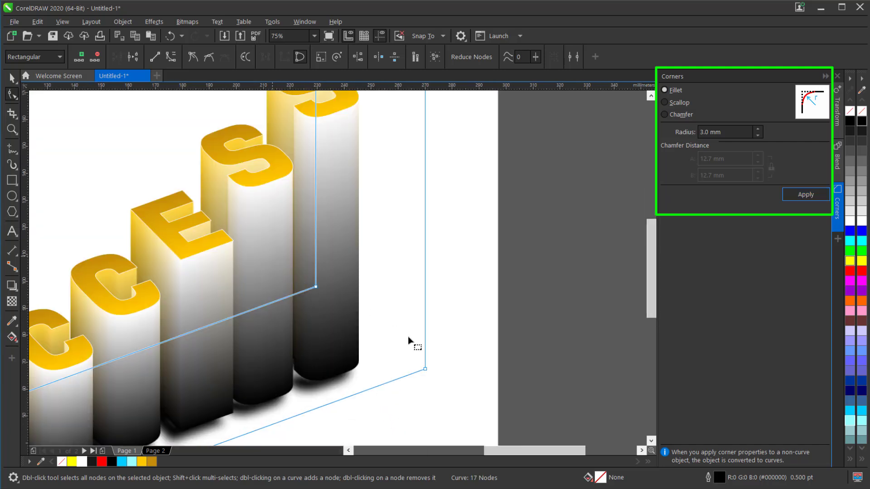
left_click_drag(311, 254, 473, 409)
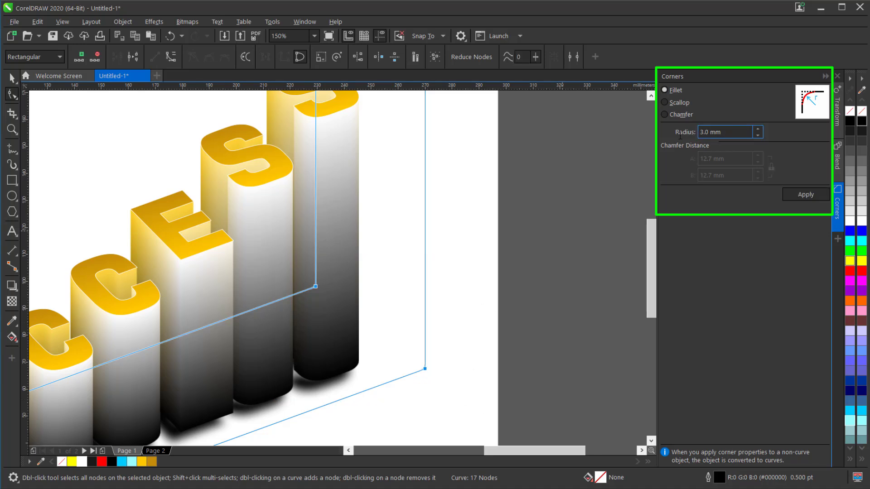
left_click_drag(680, 136, 678, 136)
type("10")
left_click(806, 194)
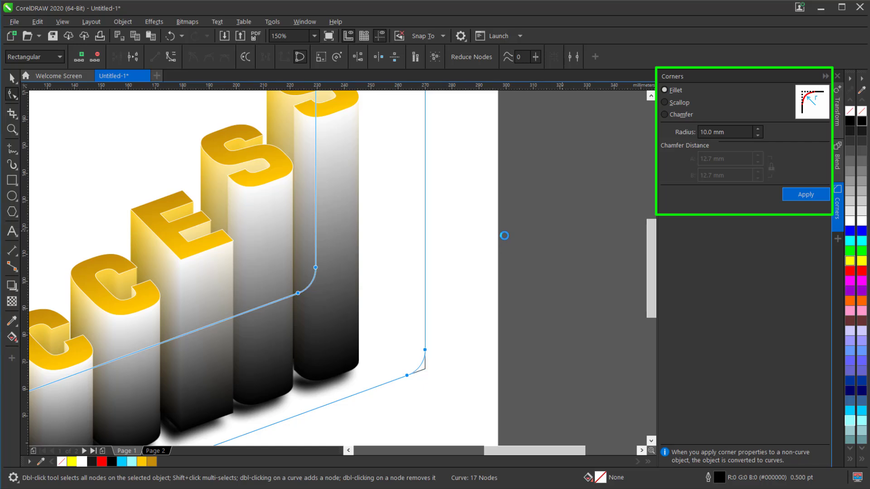
Fillet the lower corner of the arrow's tail end with a 10 mm radius.
scroll(504, 235, "down", 4)
scroll(347, 319, "up", 2)
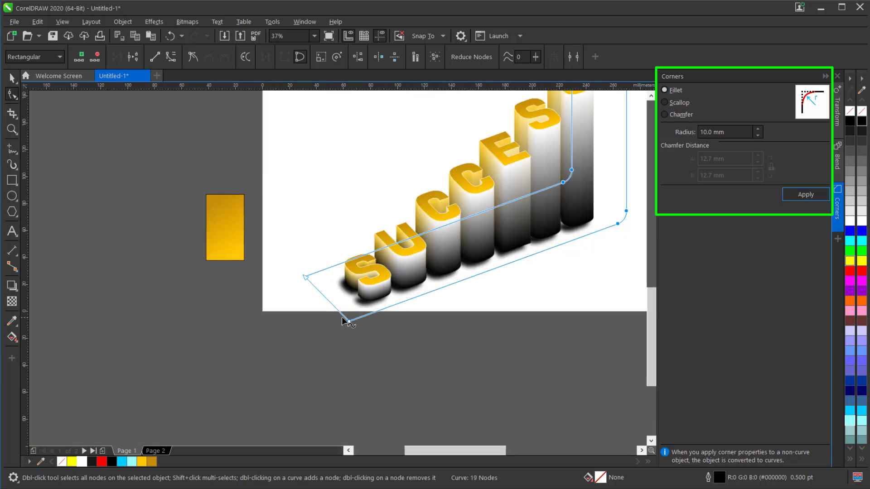
scroll(342, 318, "up", 1)
left_click(440, 297)
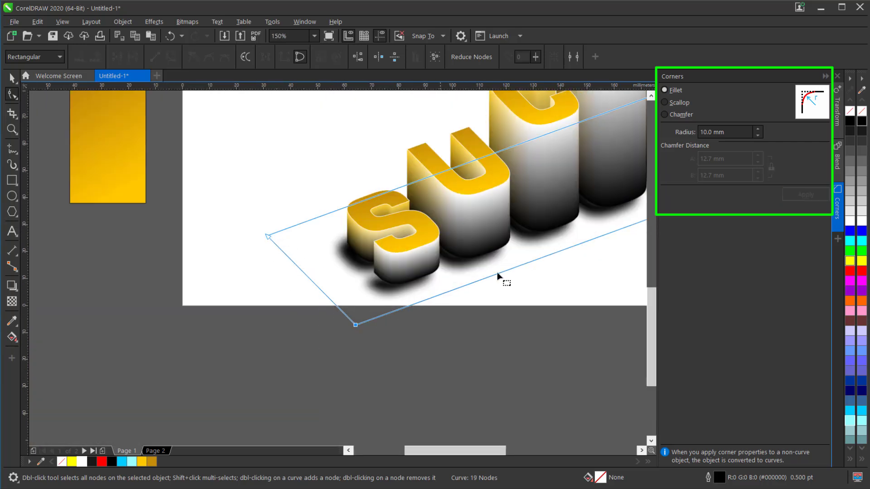
left_click(497, 274)
left_click(800, 197)
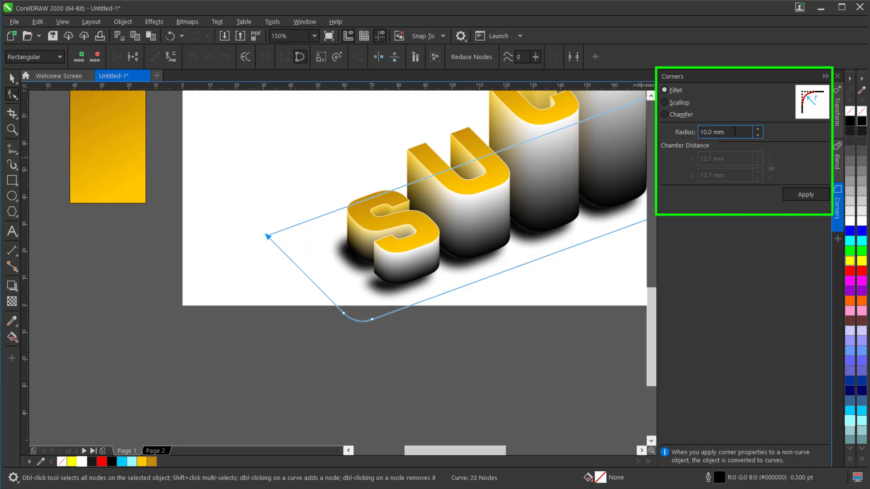
Fillet the remaining upper corner of the arrow's tail end with a 5 mm radius.
triple_click(720, 132)
type("5")
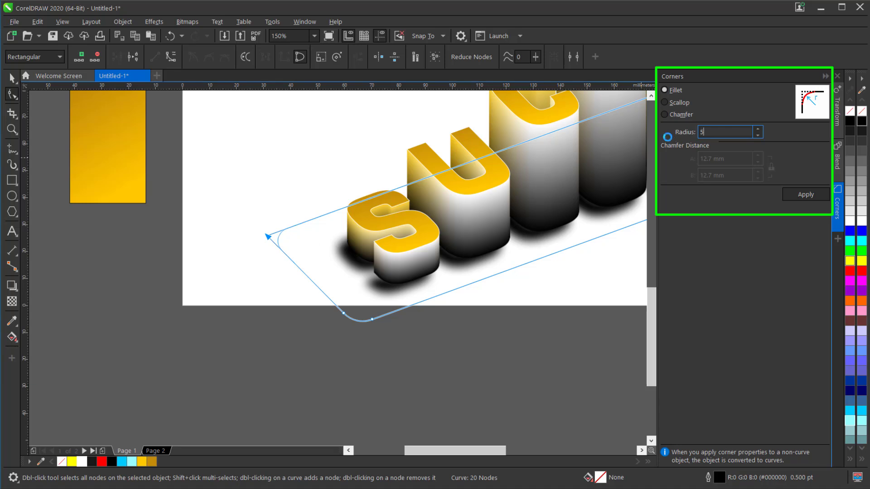
key("Return")
scroll(434, 324, "down", 2)
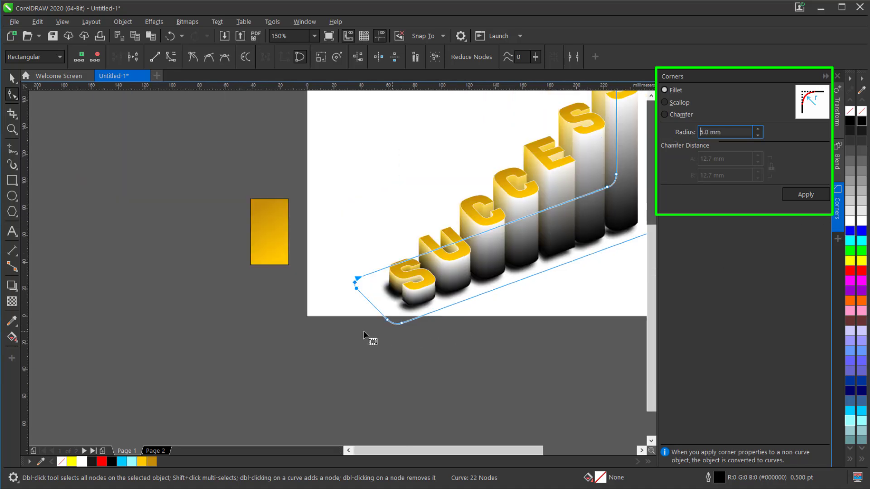
Move the nodes of the arrowhead's right barb and adjoining inner corner straight down by about 8.5 mm.
scroll(360, 331, "down", 2)
scroll(528, 206, "up", 2)
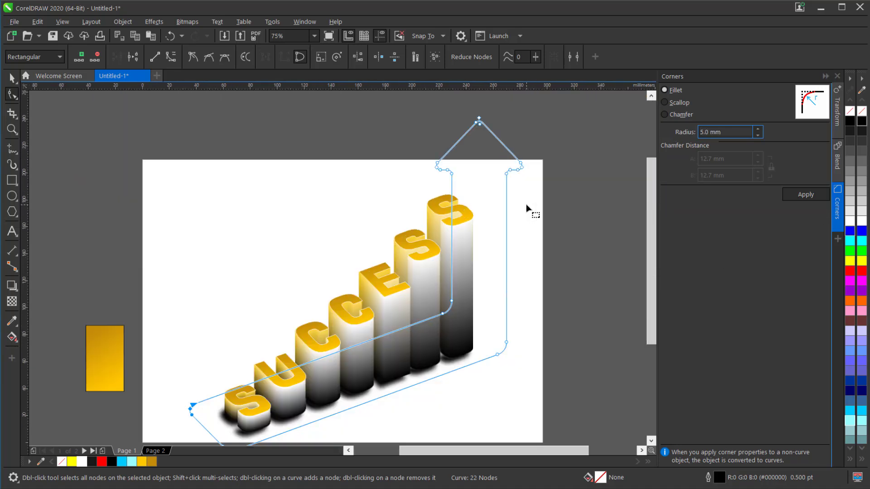
left_click_drag(553, 138, 493, 199)
left_click_drag(518, 170, 517, 183)
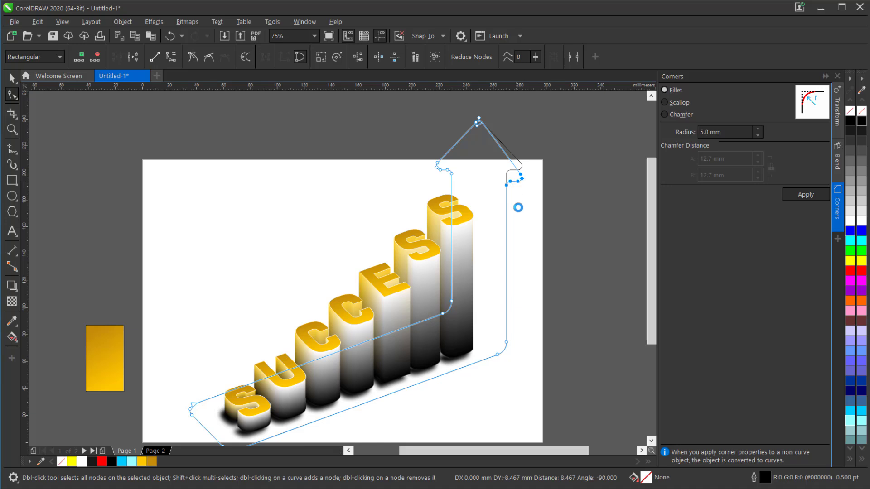
Shift the arrowhead's rounded tip nodes horizontally to the right by about 2.5 mm.
scroll(481, 111, "up", 2)
left_click_drag(449, 113, 531, 158)
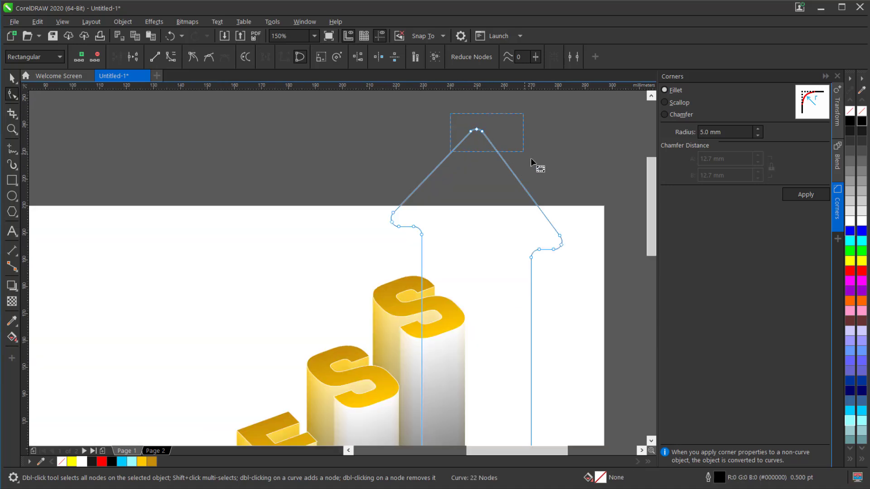
left_click_drag(483, 131, 489, 131)
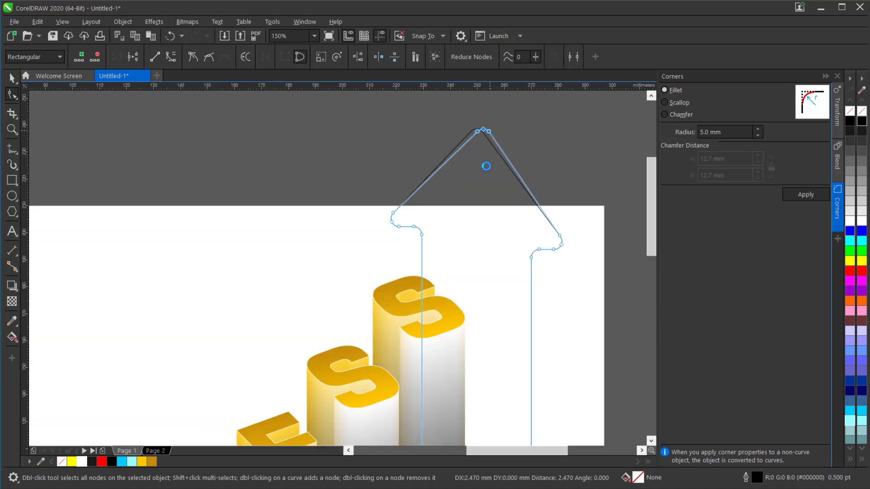
left_click_drag(486, 165, 486, 164)
scroll(484, 164, "down", 2)
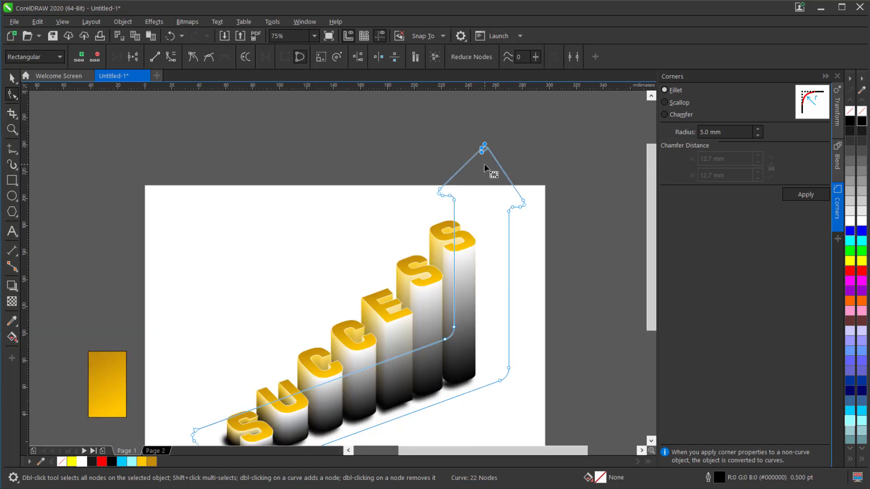
scroll(484, 164, "down", 2)
Apply a linear fountain fill from the arrow's tail to its upright shaft, with a red start and a red stop at 64%.
left_click(12, 79)
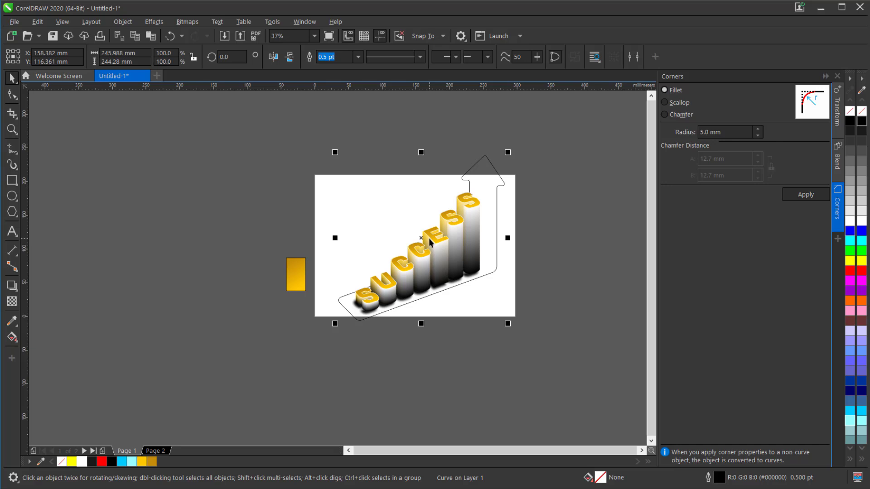
left_click(16, 340)
left_click(57, 340)
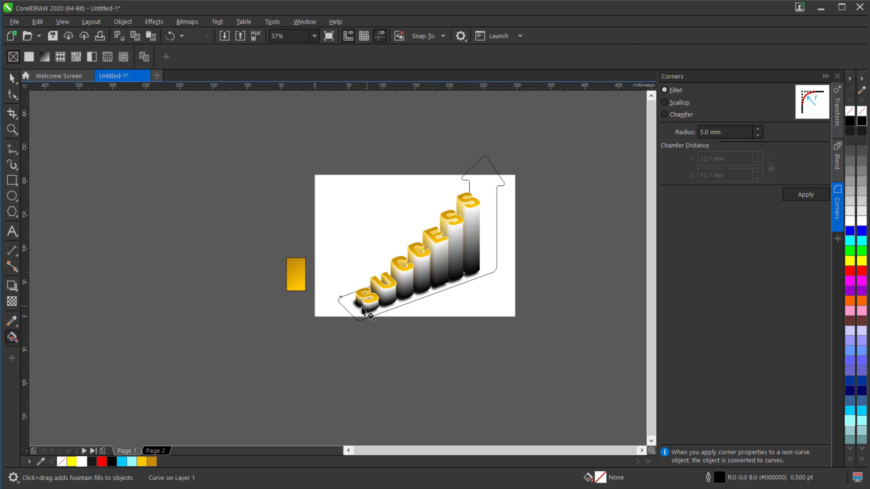
left_click_drag(345, 311, 496, 244)
left_click_drag(353, 314, 352, 314)
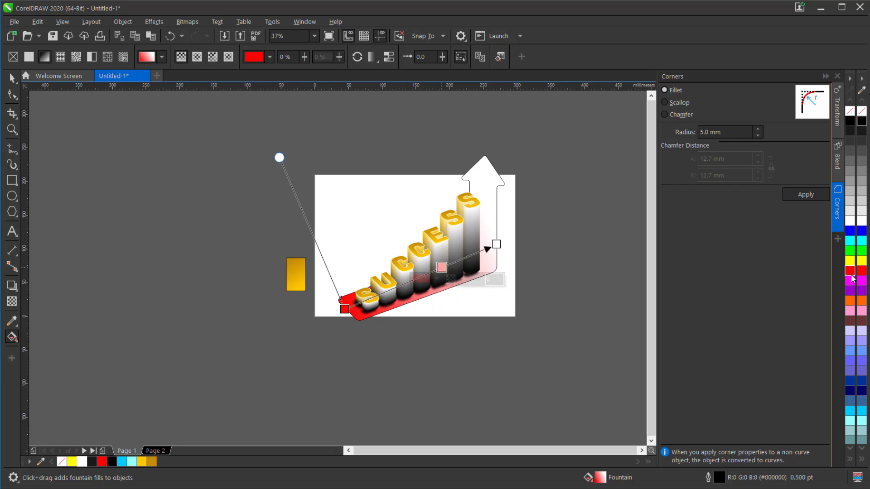
left_click(851, 273)
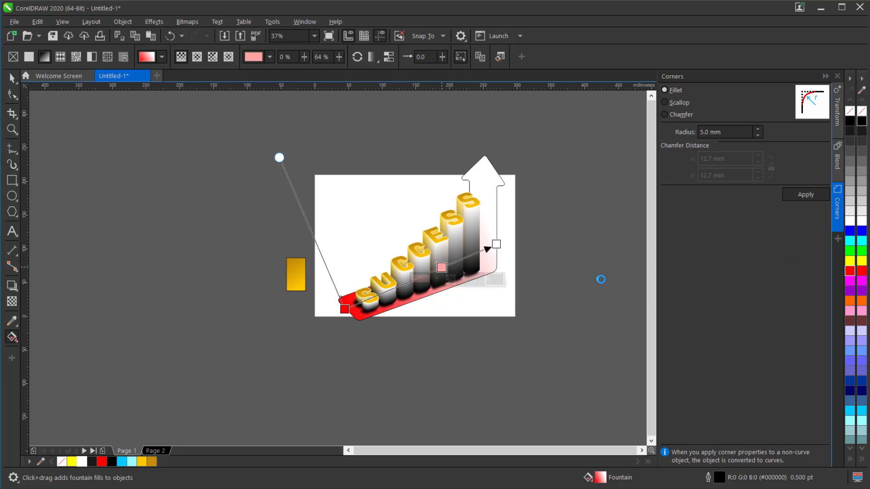
Add red stops at 79% and 89% to the arrow's fountain fill and set its end colour to red.
double_click(464, 258)
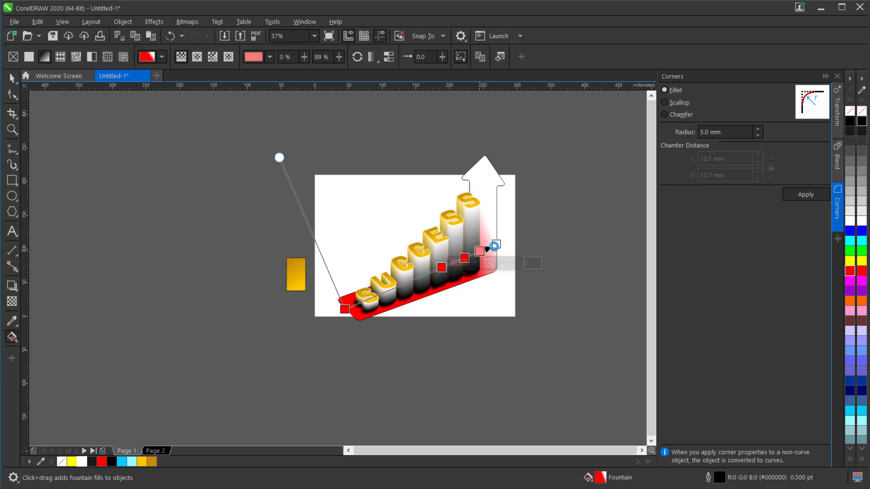
left_click(495, 245)
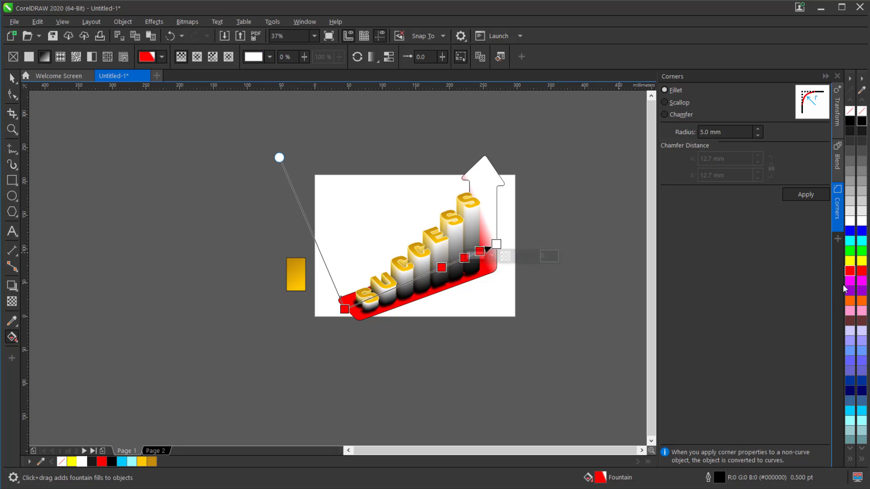
left_click(850, 271)
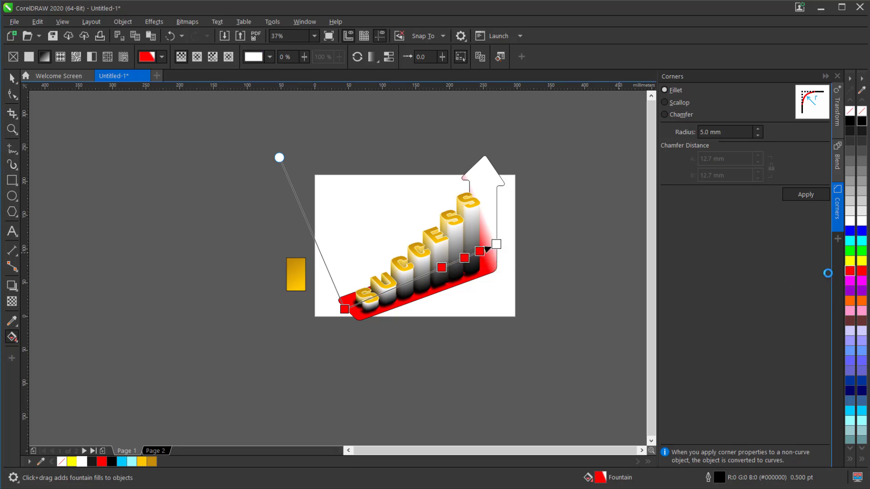
Set the arrow fill's stop at 79% to dark red #540202.
left_click(464, 257)
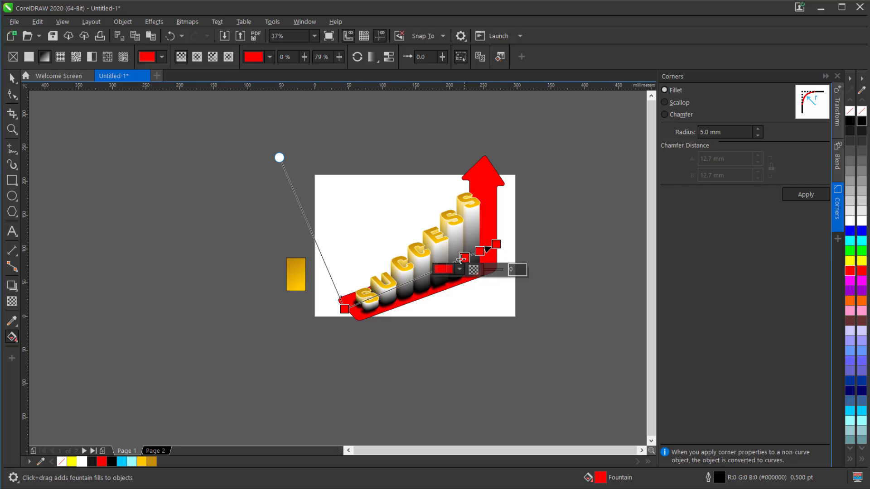
left_click(444, 269)
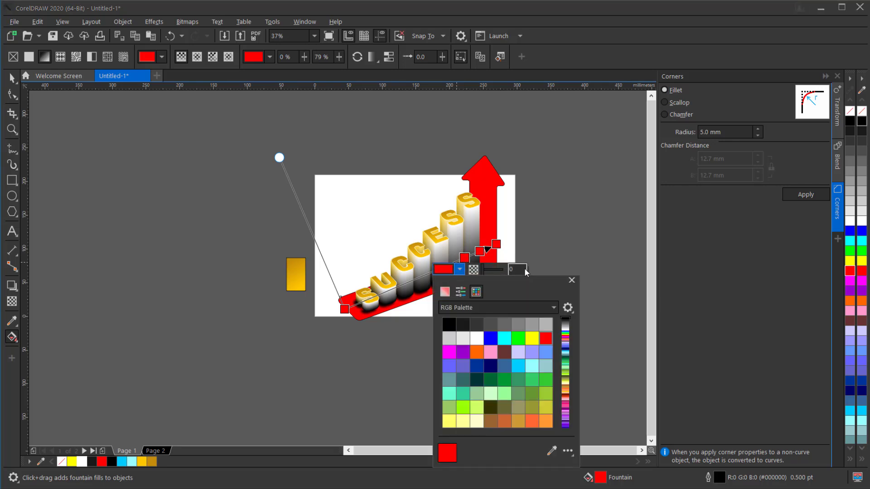
left_click(449, 292)
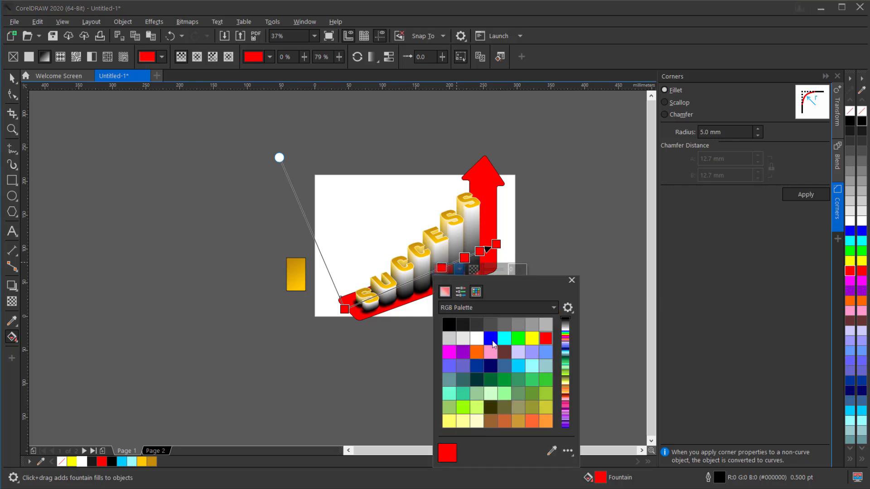
left_click(517, 360)
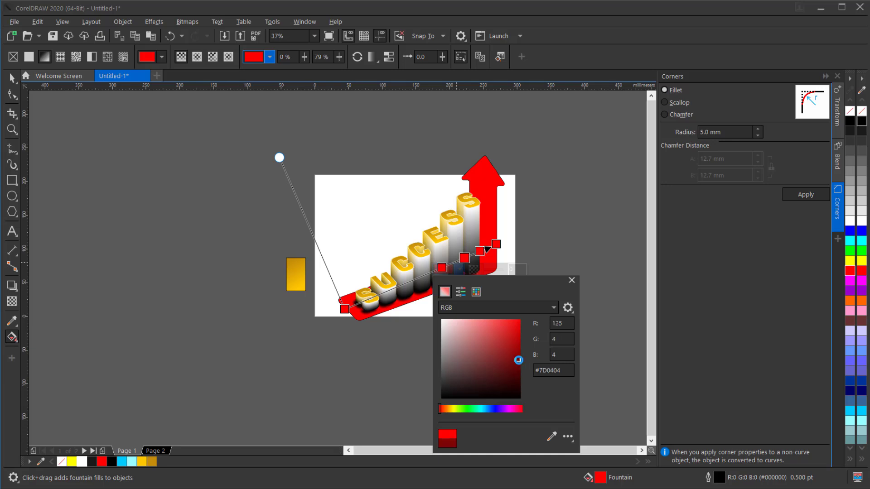
left_click(519, 372)
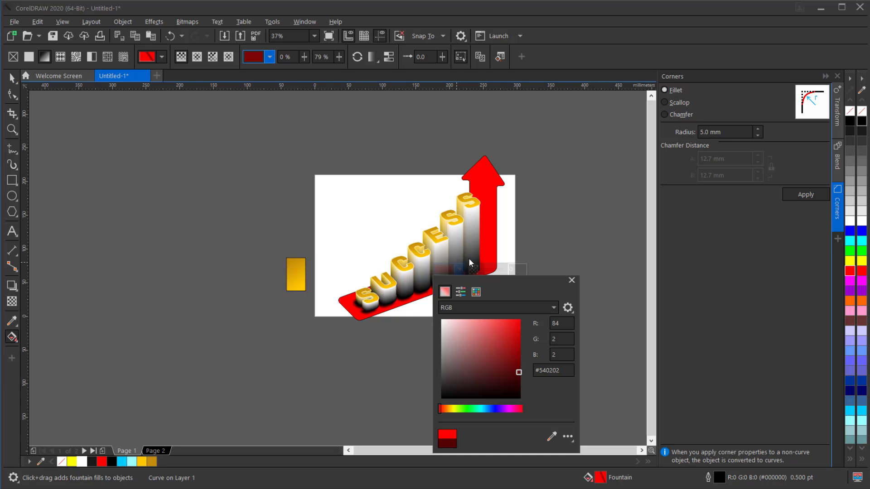
Set the arrow fill's colour stop at 89% to a darker red than pure red.
left_click(479, 251)
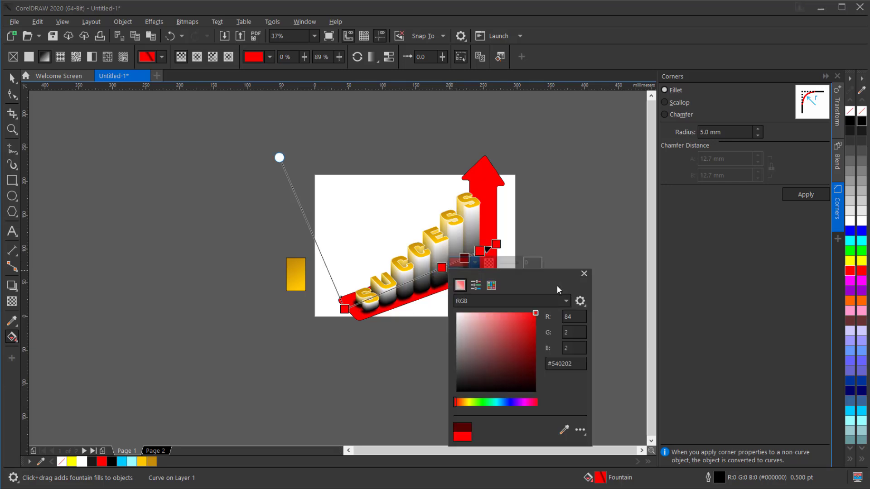
left_click(491, 285)
left_click(461, 286)
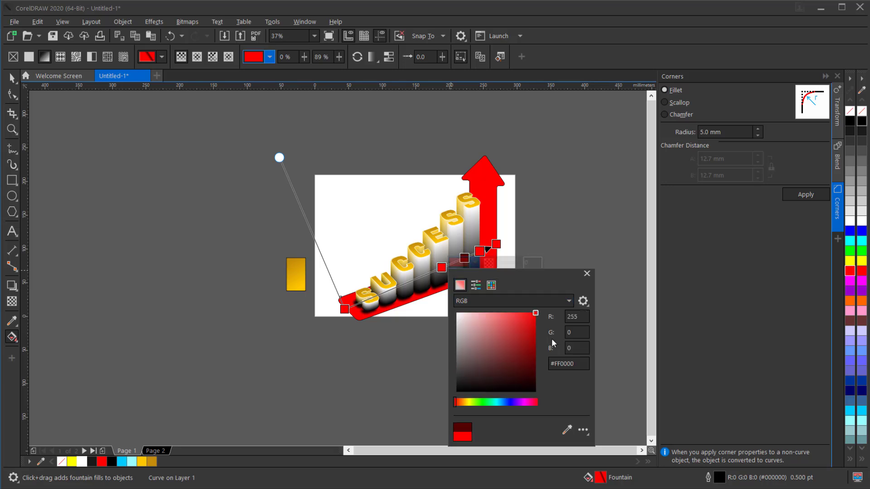
left_click(534, 336)
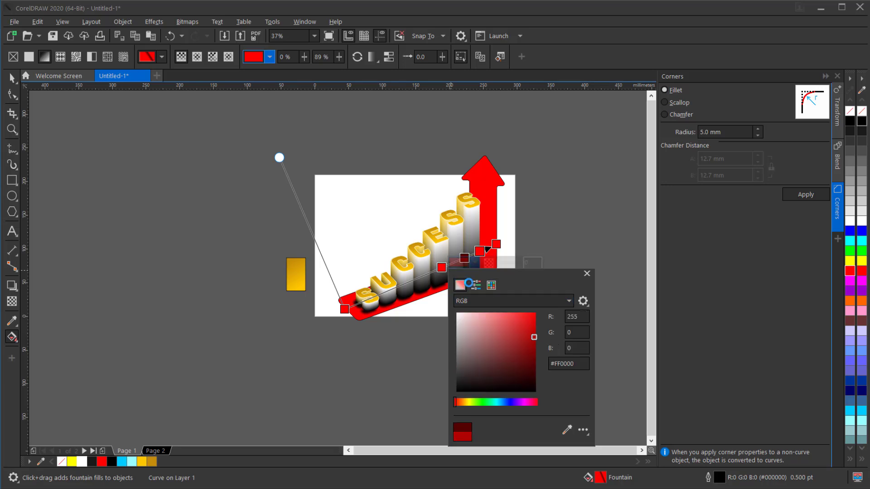
Change the arrow fill's colour stop at 64% to a slightly darker red.
left_click(441, 268)
left_click(441, 268)
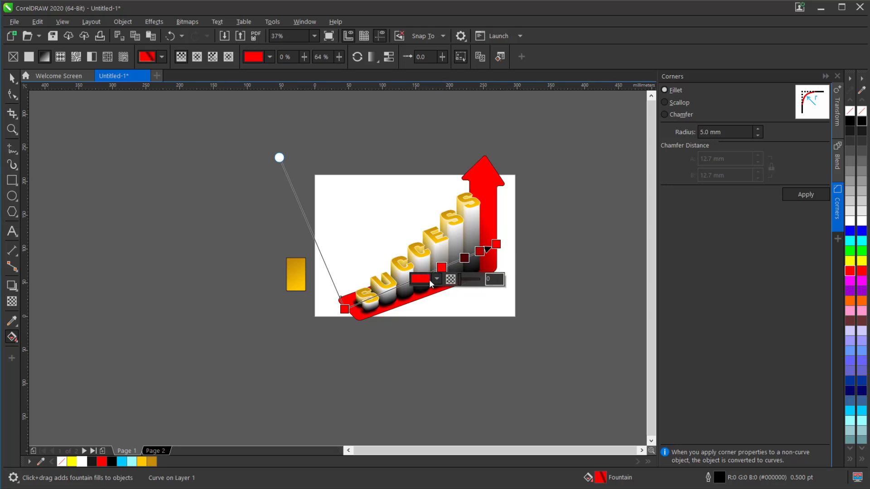
left_click(428, 284)
left_click(453, 302)
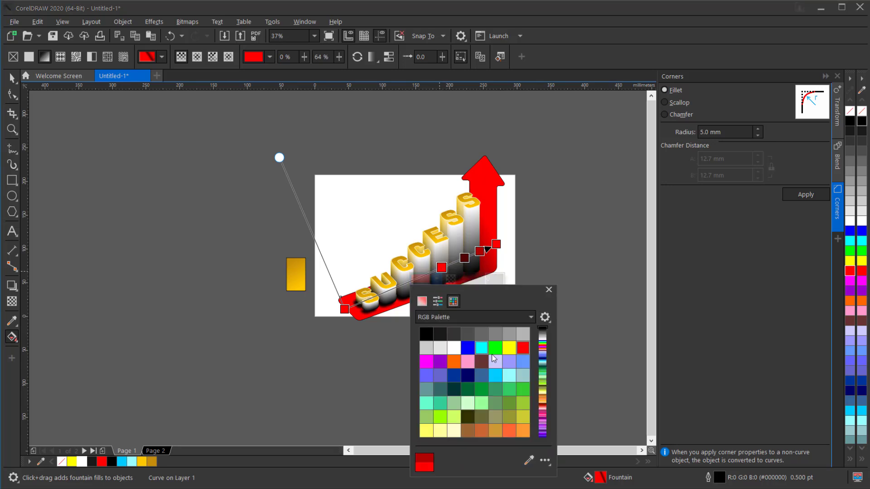
left_click(425, 302)
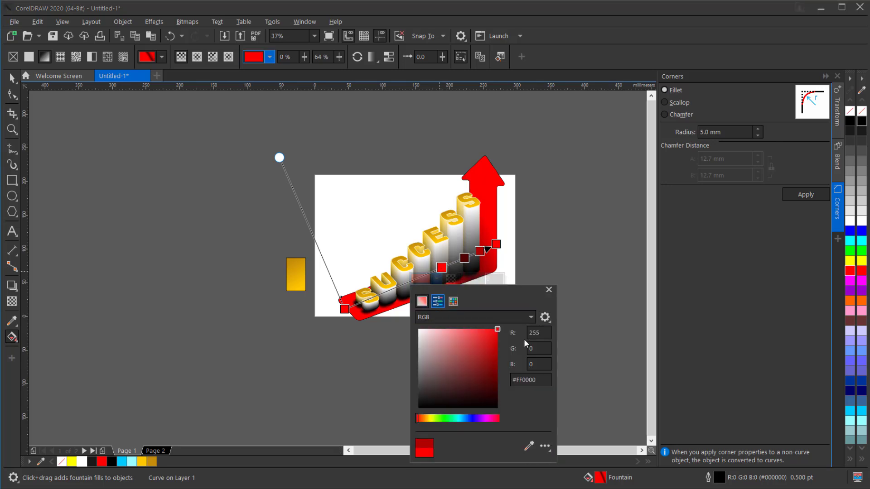
left_click(496, 352)
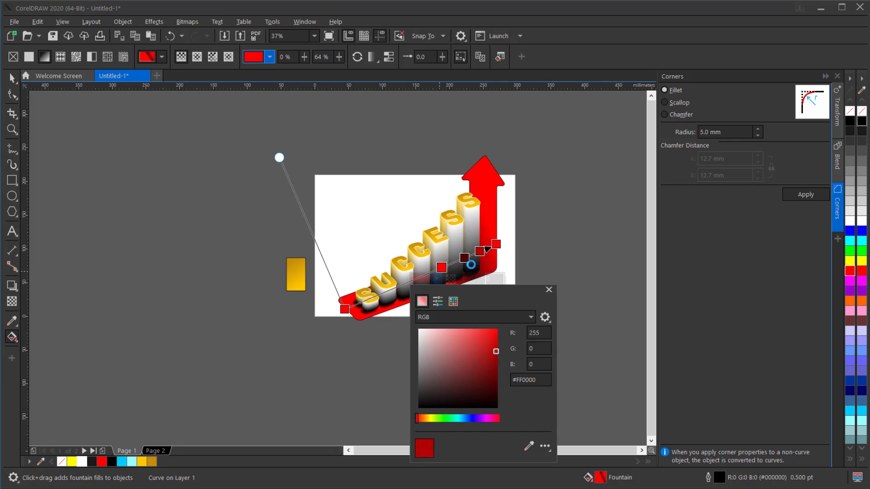
left_click(465, 261)
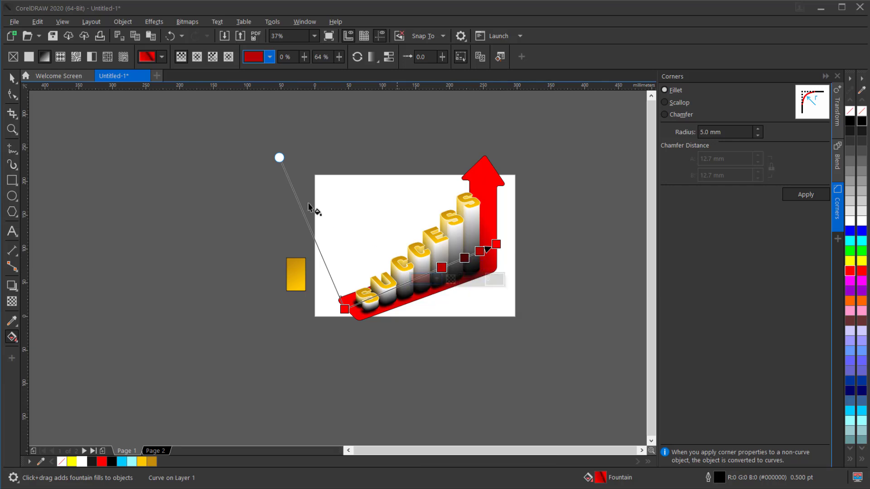
Skew the arrow's fountain fill toward the lower left so its dark band slants, and remove the arrow's outline.
left_click_drag(279, 158, 204, 207)
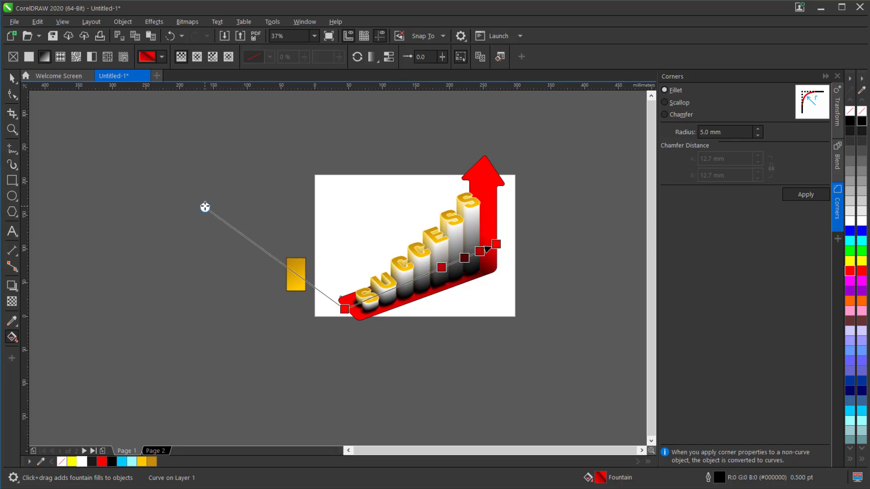
left_click_drag(202, 208, 199, 211)
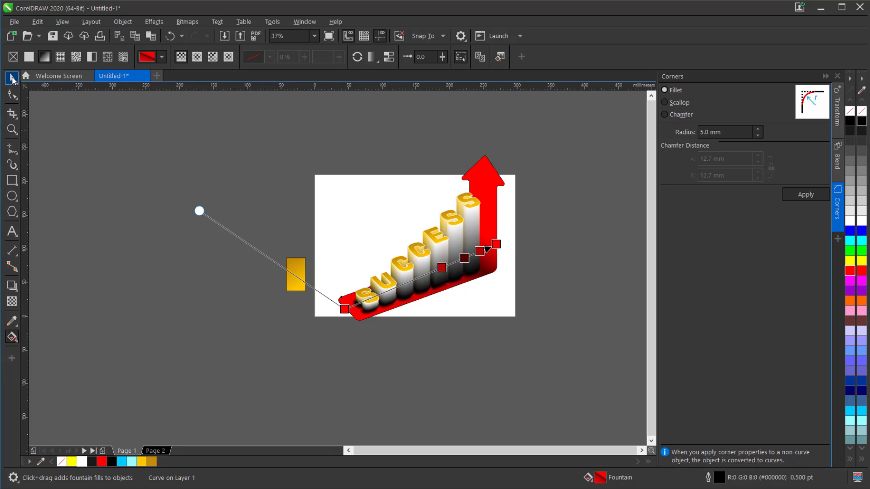
left_click(12, 78)
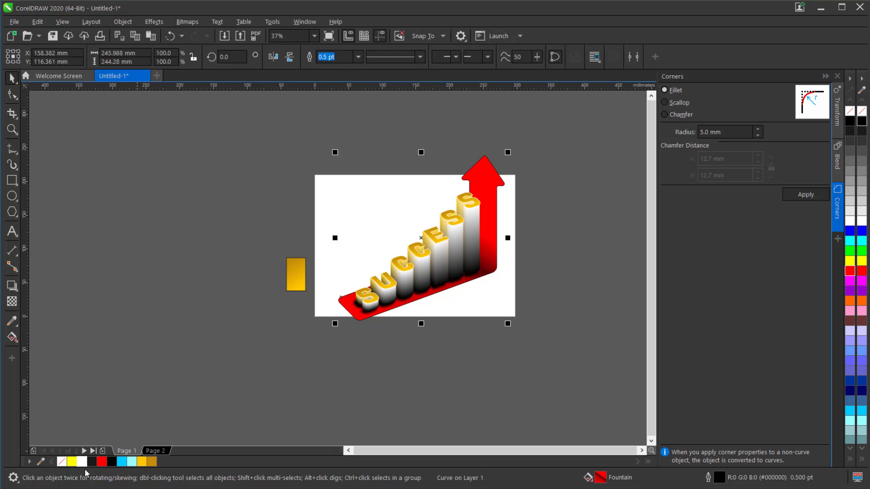
right_click(60, 461)
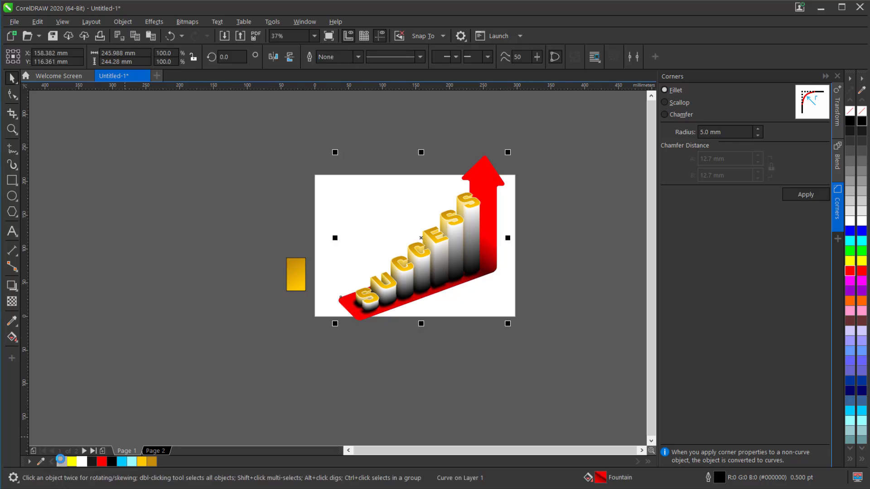
Move the gold sample rectangle farther from the page and draw a background rectangle about 315 by 264 mm around the artwork.
left_click(293, 281)
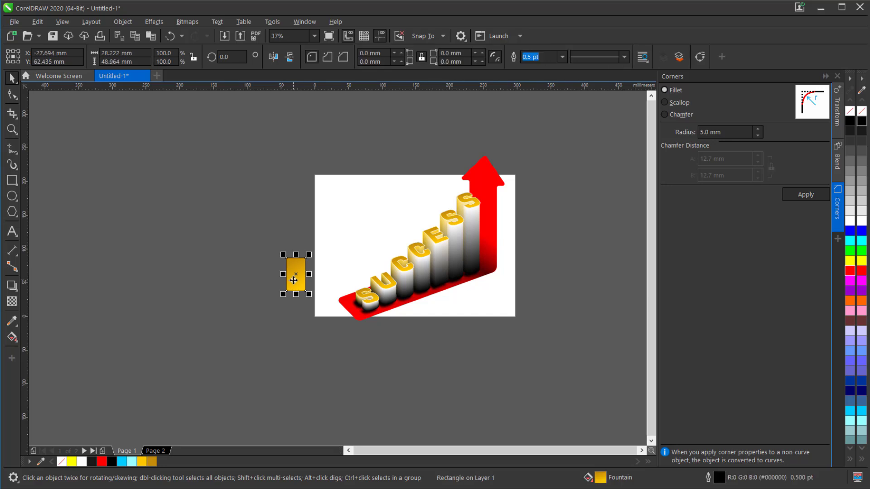
left_click_drag(294, 281, 216, 277)
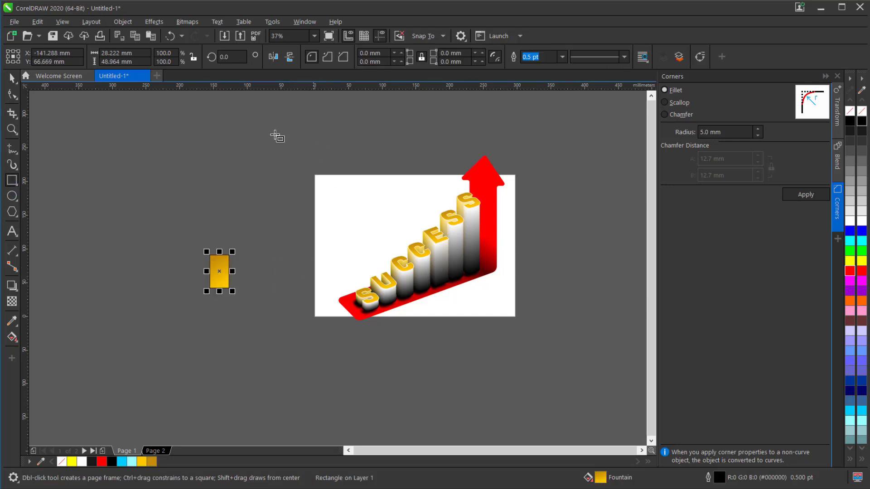
left_click_drag(325, 157, 540, 327)
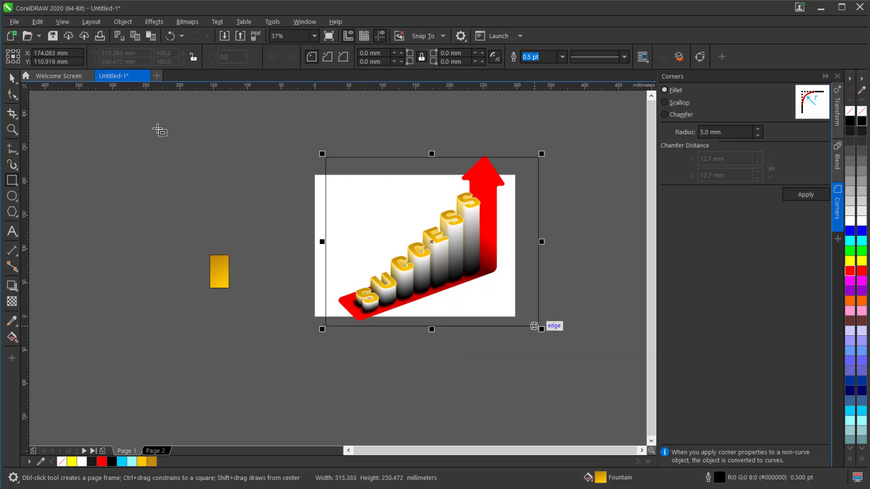
key("space")
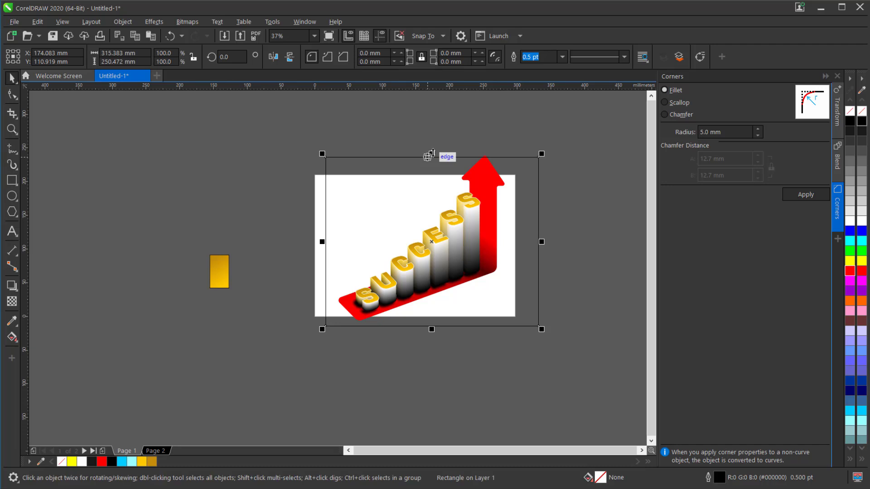
left_click_drag(431, 154, 437, 146)
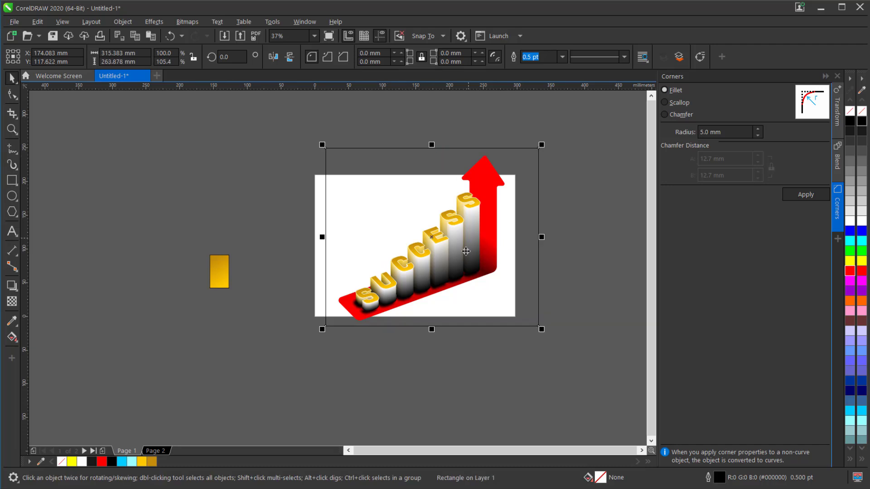
Apply an elliptical fountain fill to the background rectangle, running from its centre to a corner.
left_click(15, 343)
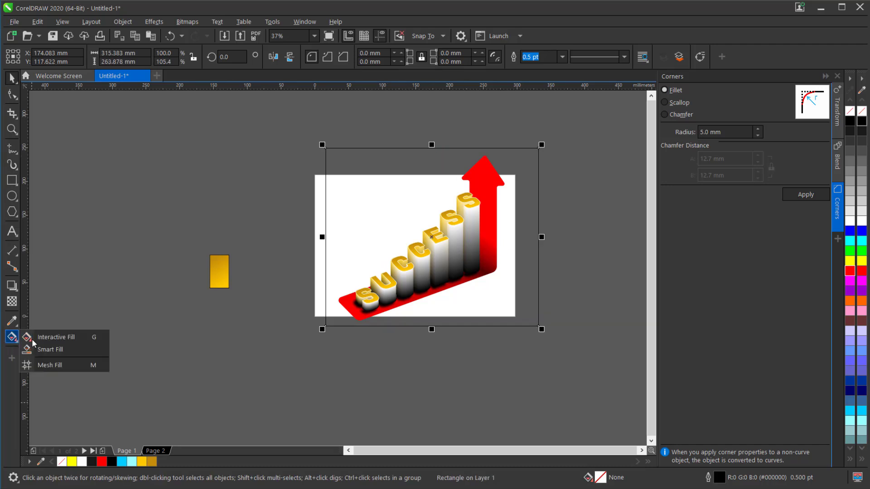
left_click(69, 340)
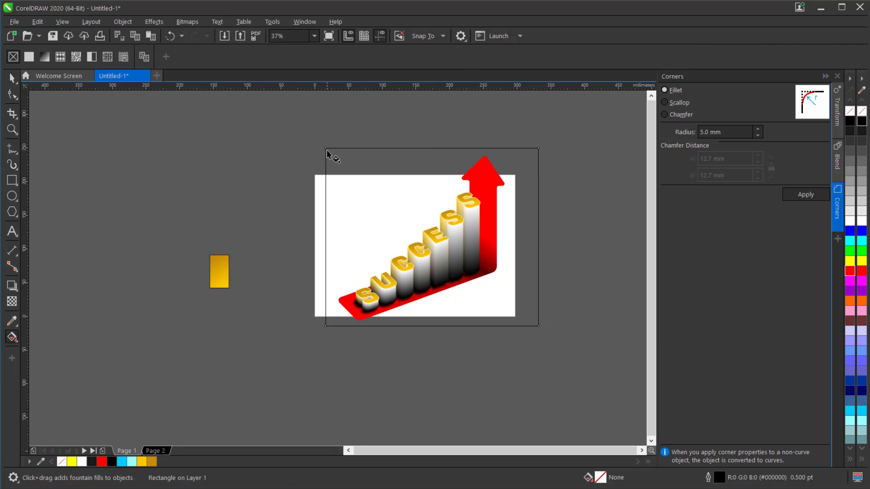
left_click_drag(328, 155, 534, 323)
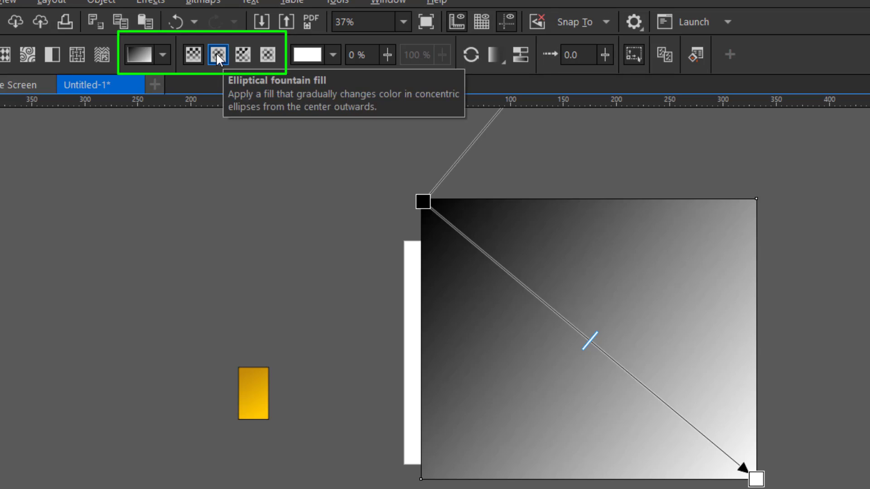
left_click(216, 54)
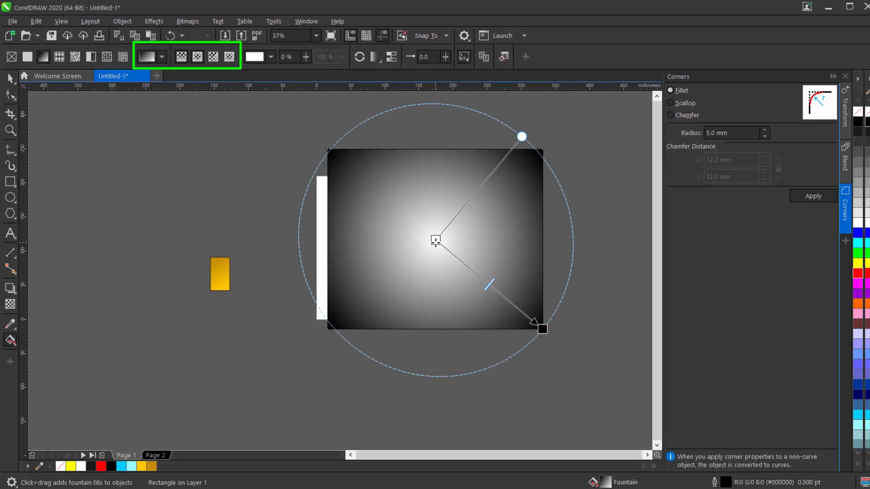
Colour the background's elliptical fill sky blue at the centre and light cyan at the outer edge.
left_click(433, 239)
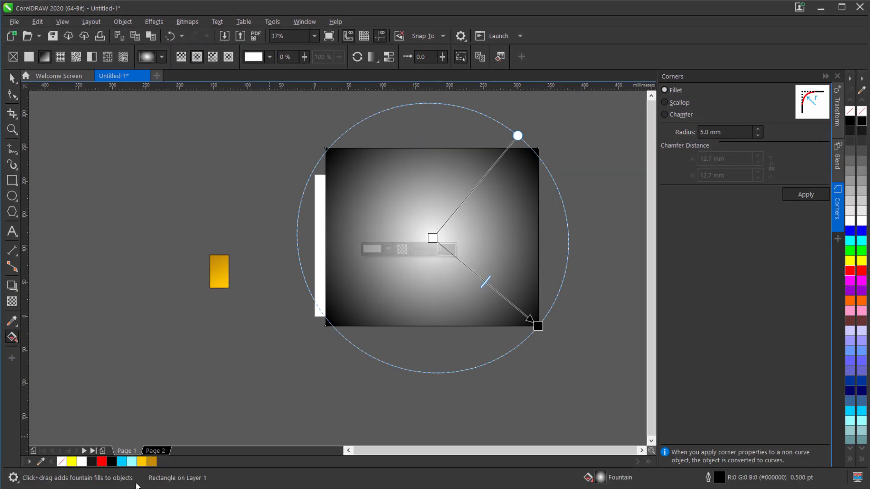
left_click_drag(122, 466, 538, 327)
left_click(537, 326)
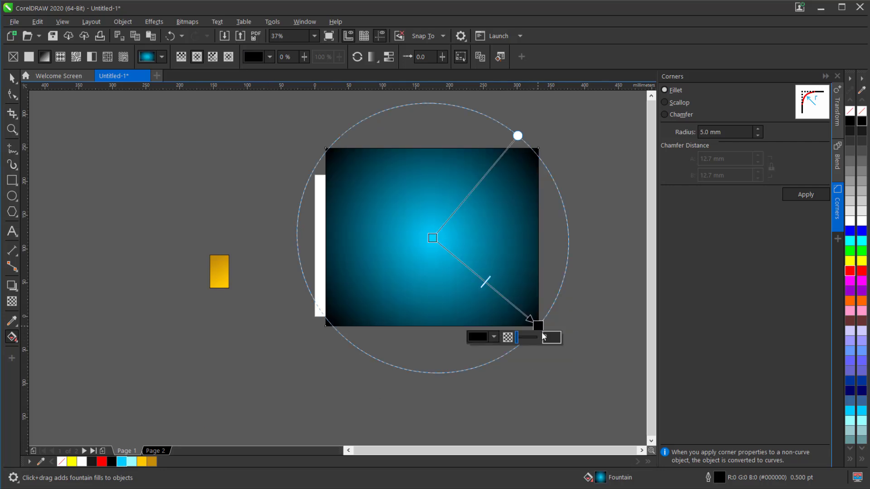
left_click(131, 467)
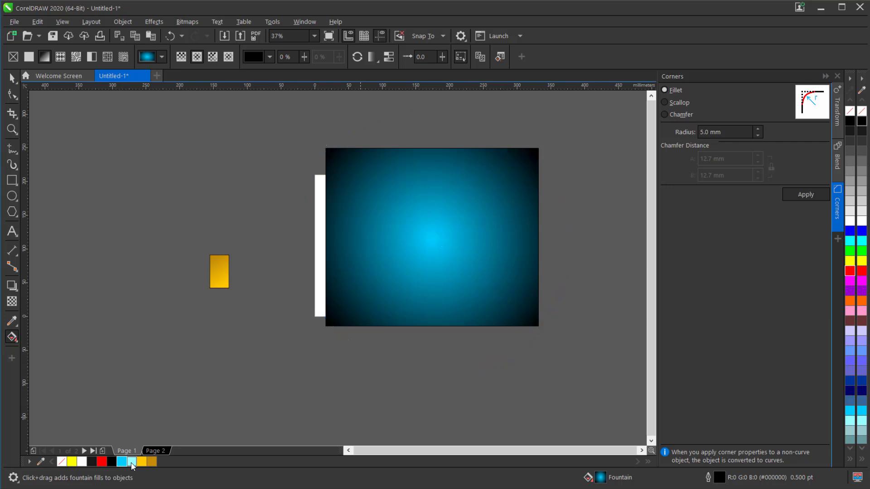
Remove the background rectangle's outline and send the rectangle to the back of the page.
key("space")
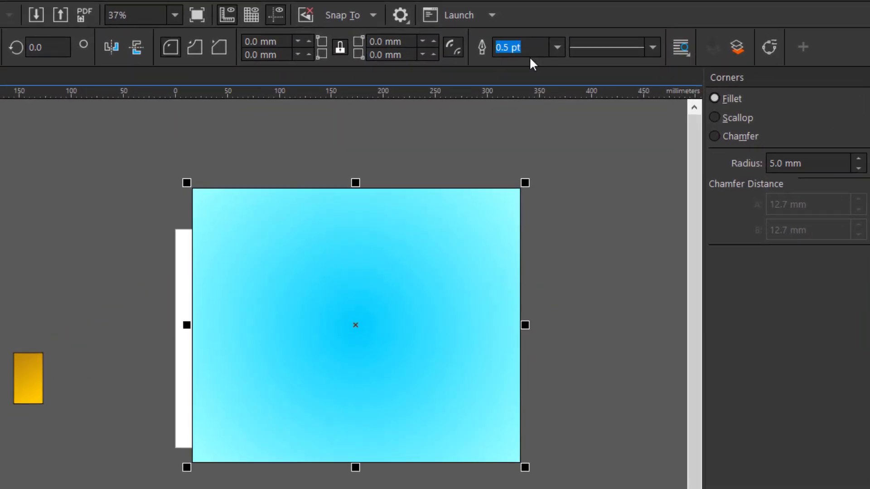
left_click(557, 47)
left_click(537, 65)
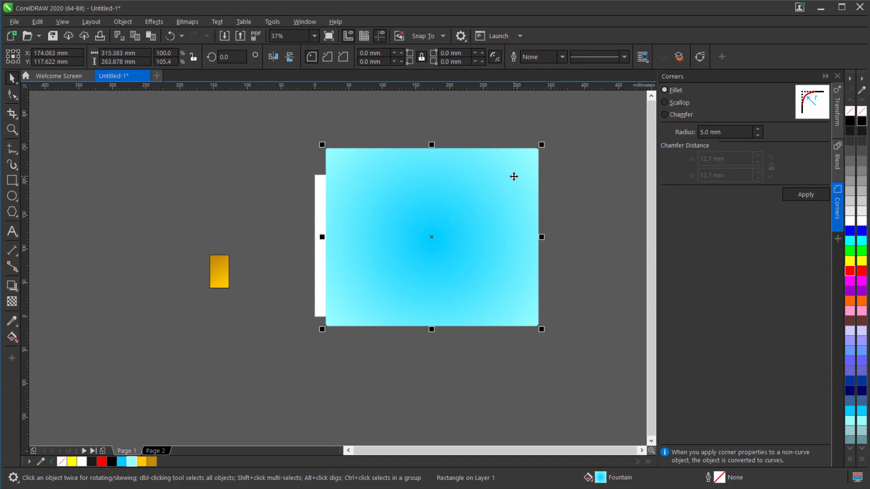
right_click(513, 177)
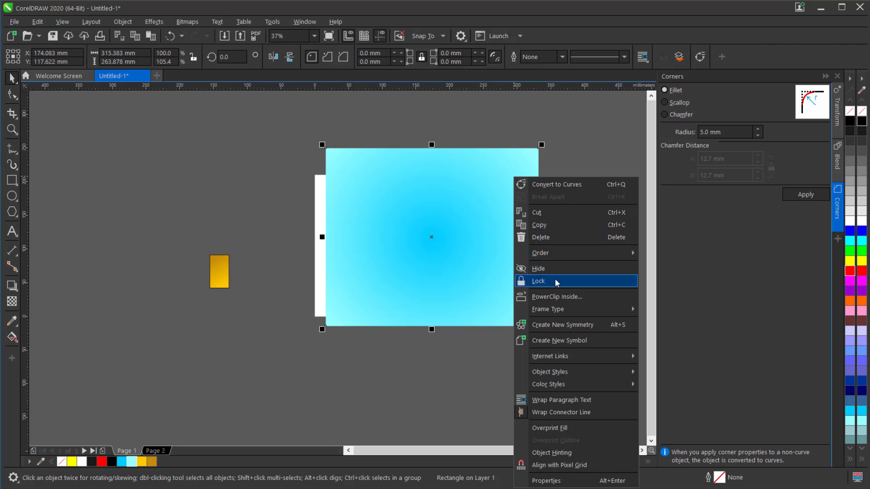
mouse_move(559, 256)
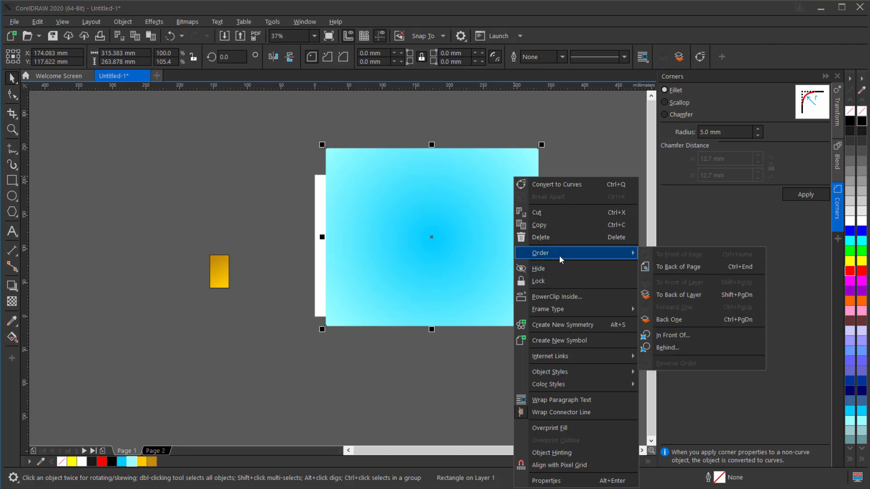
left_click(704, 268)
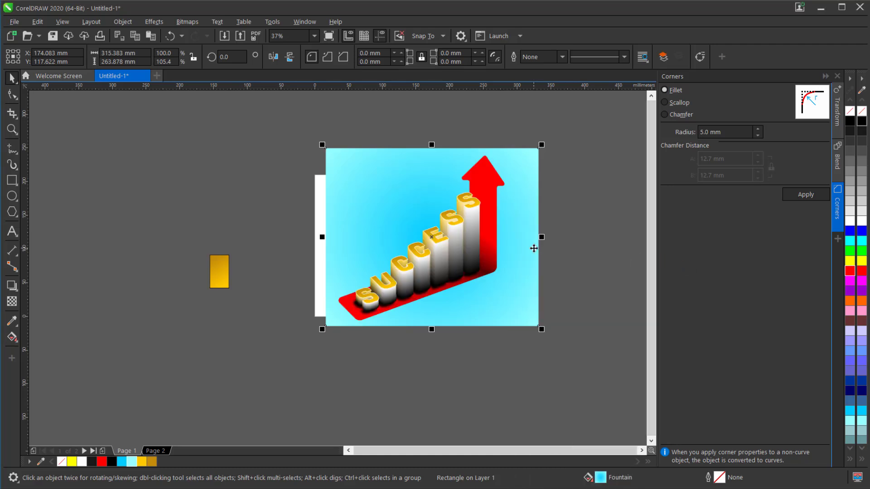
Ungroup all objects in the extruded SUCCESS lettering.
left_click(12, 130)
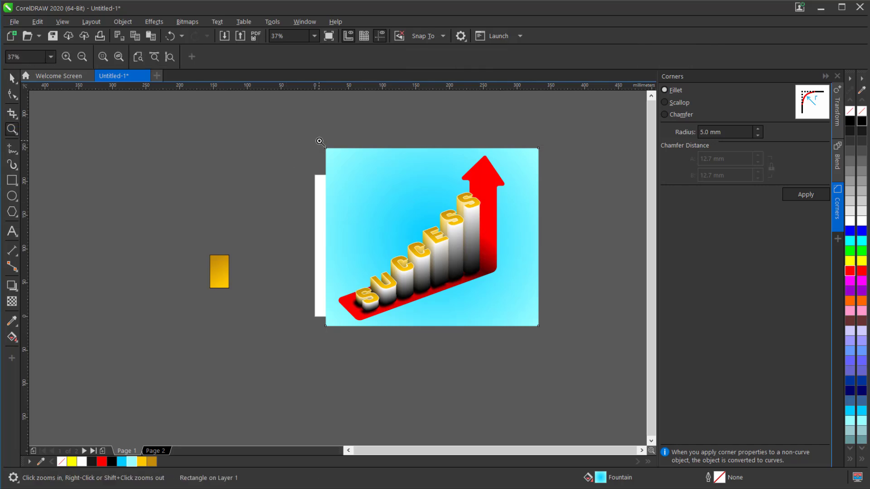
left_click_drag(320, 141, 550, 333)
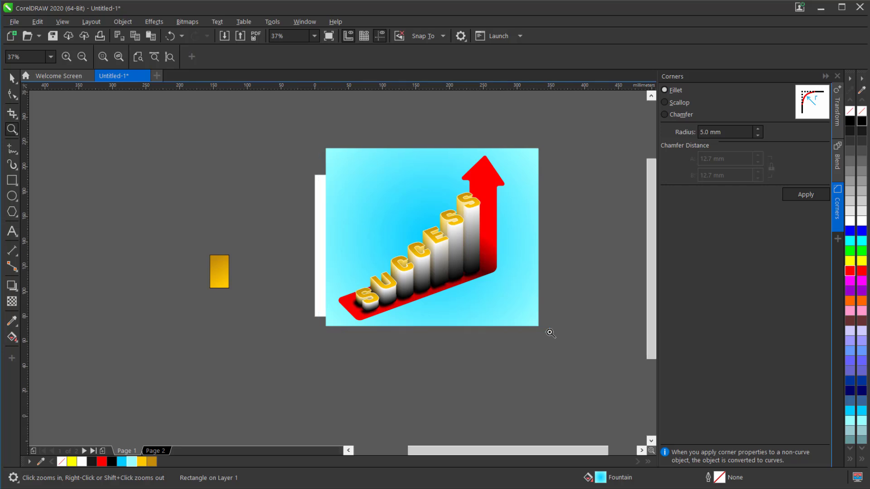
key("space")
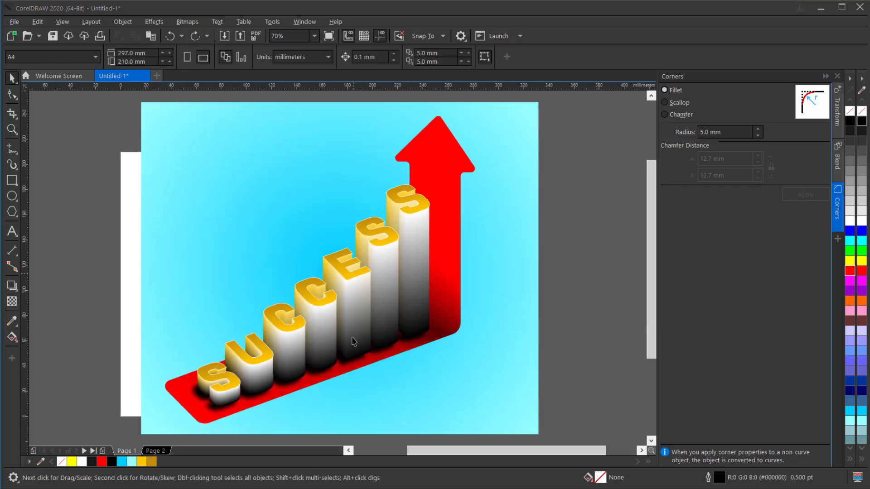
scroll(354, 340, "up", 3)
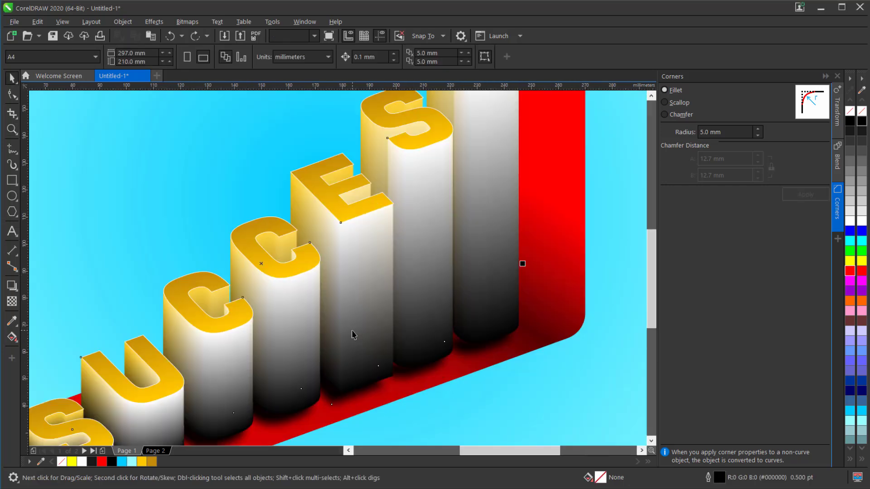
left_click(353, 332)
right_click(352, 330)
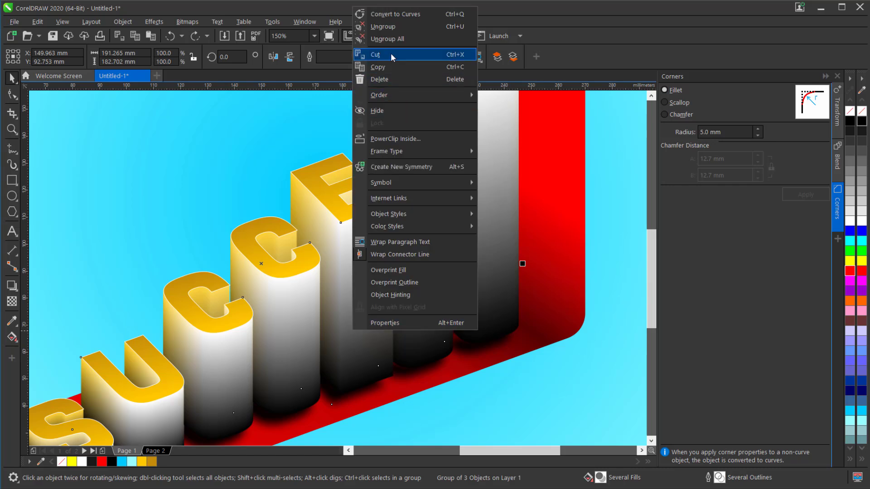
left_click(393, 40)
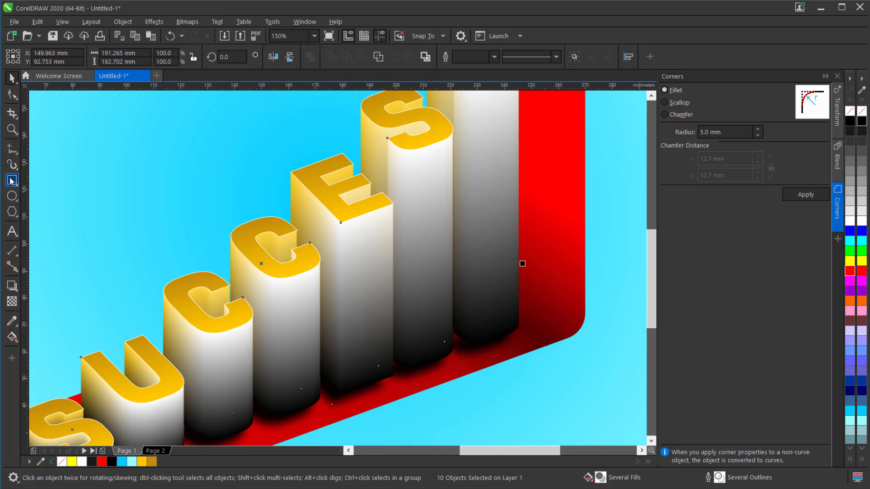
Draw a narrow rectangle about 3.6 by 62.8 mm down the front edge of the letter E's extrusion.
left_click_drag(340, 222, 350, 393)
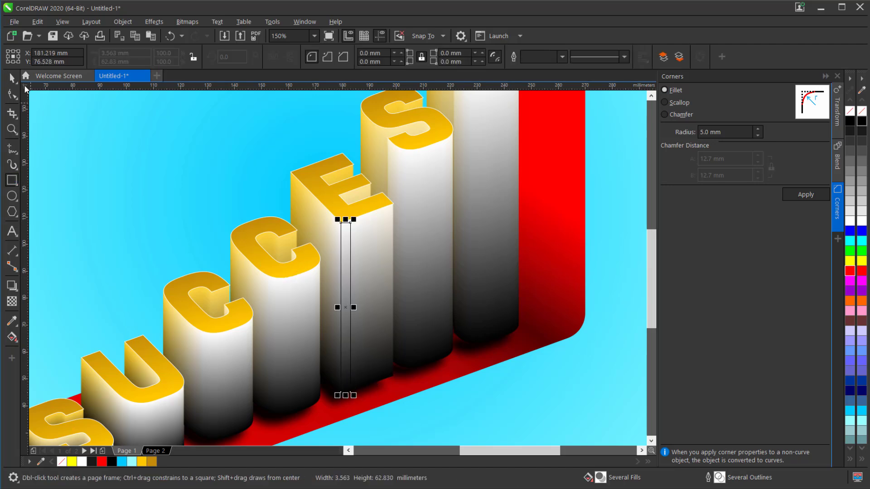
Widen the rectangle on the letter E's front edge to about 9.9 mm and fill it black.
key("space")
left_click_drag(354, 307, 371, 307)
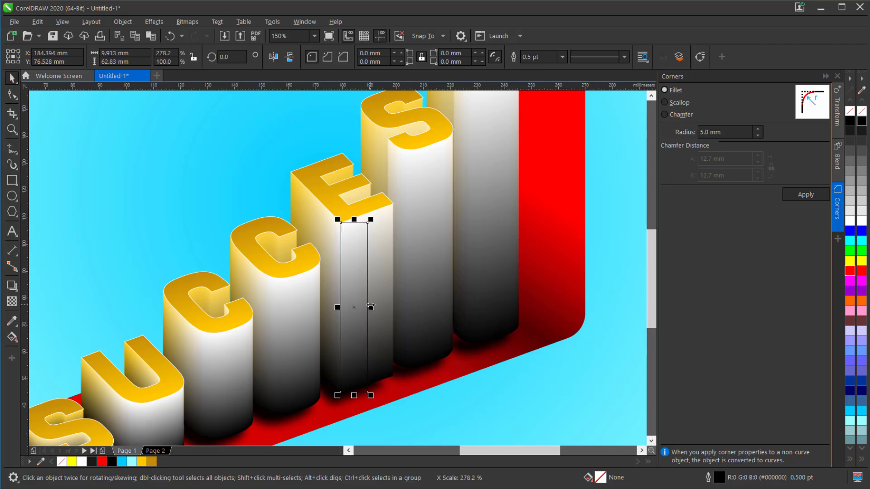
left_click(110, 462)
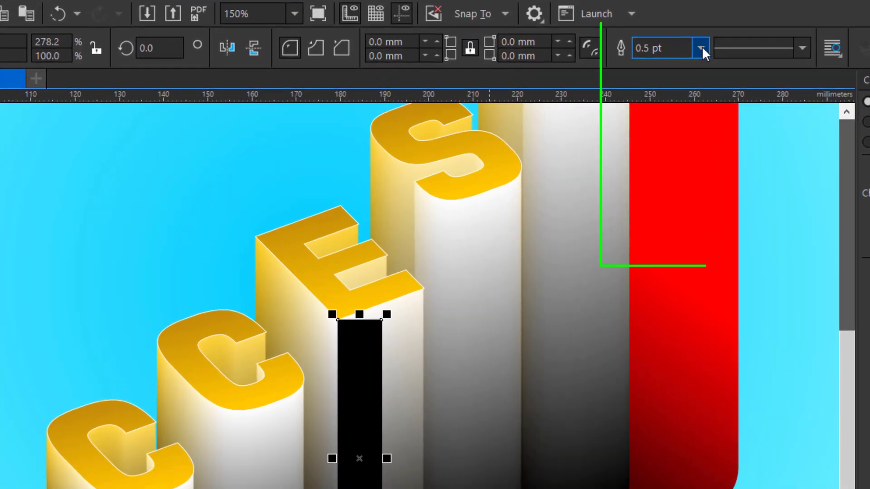
Remove the black rectangle's outline and skew it vertically so its ends follow the slant of the letter E.
left_click(701, 49)
left_click(677, 66)
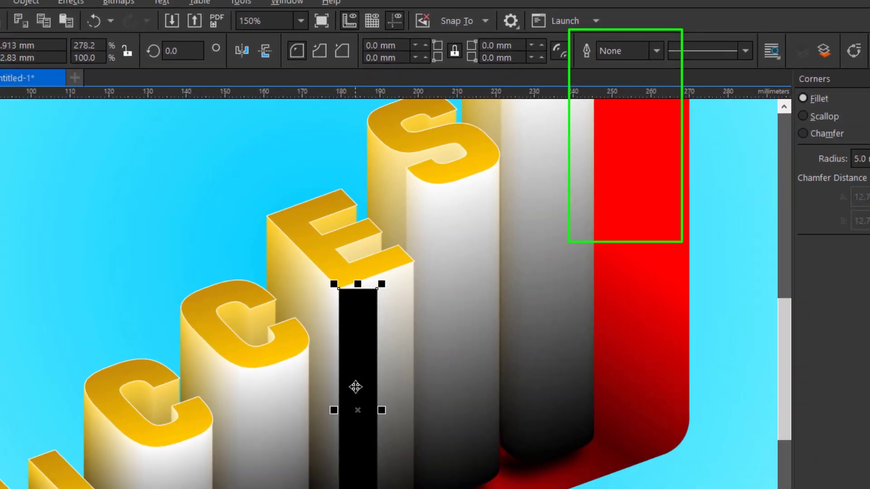
right_click(356, 386)
key("Escape")
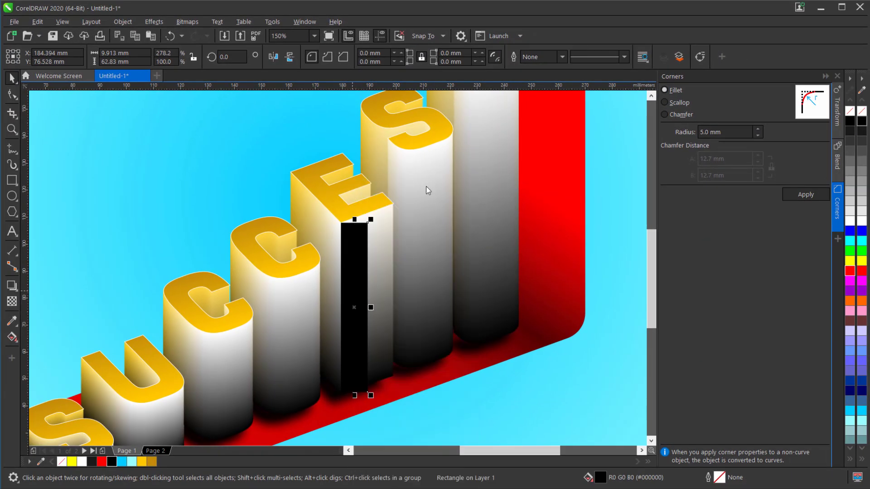
left_click(357, 265)
left_click_drag(376, 308, 376, 295)
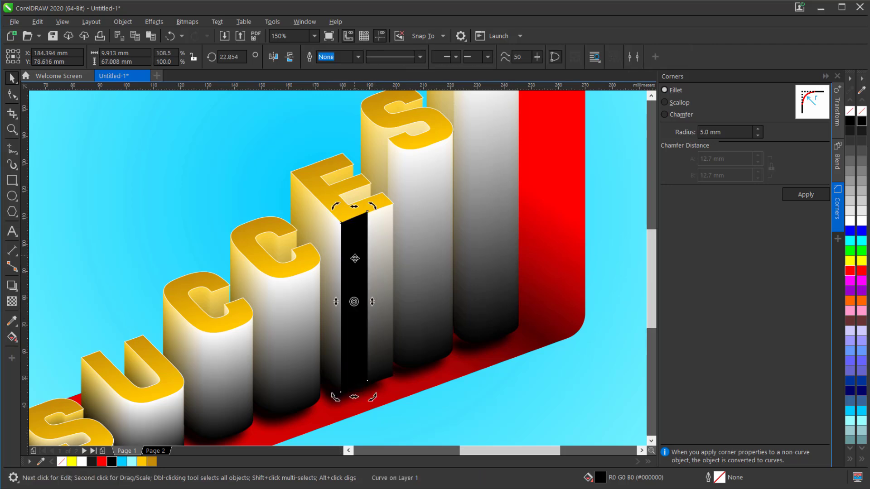
Apply a linear transparency that fades the black strip horizontally away from the E's front corner.
left_click(14, 302)
left_click_drag(319, 299, 358, 298)
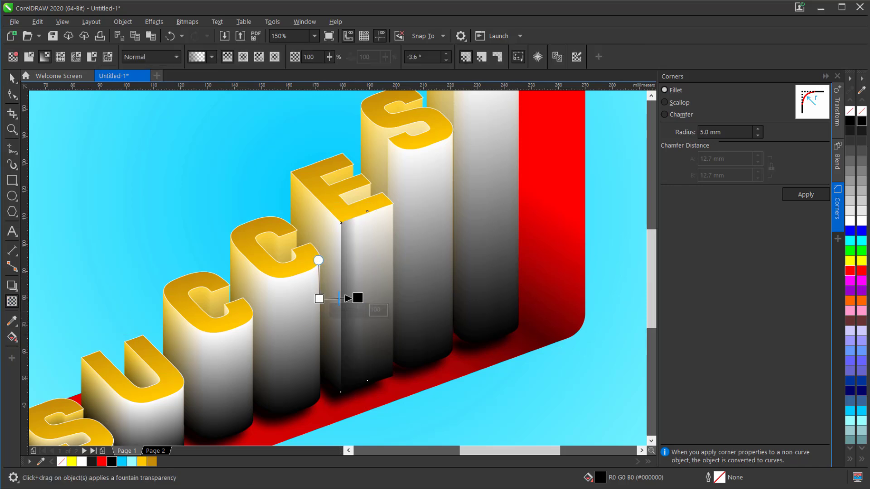
left_click(12, 79)
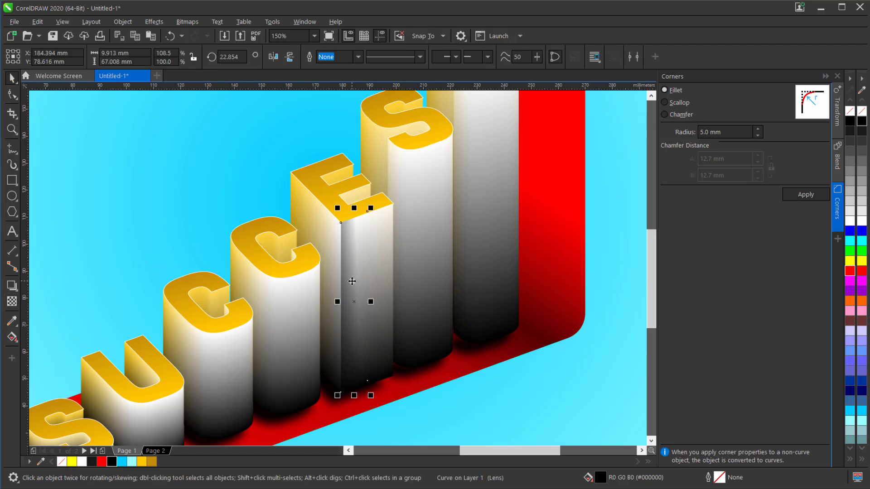
Duplicate the E's shading strip and place the copy at the inner corner of the second C.
key("ctrl+c")
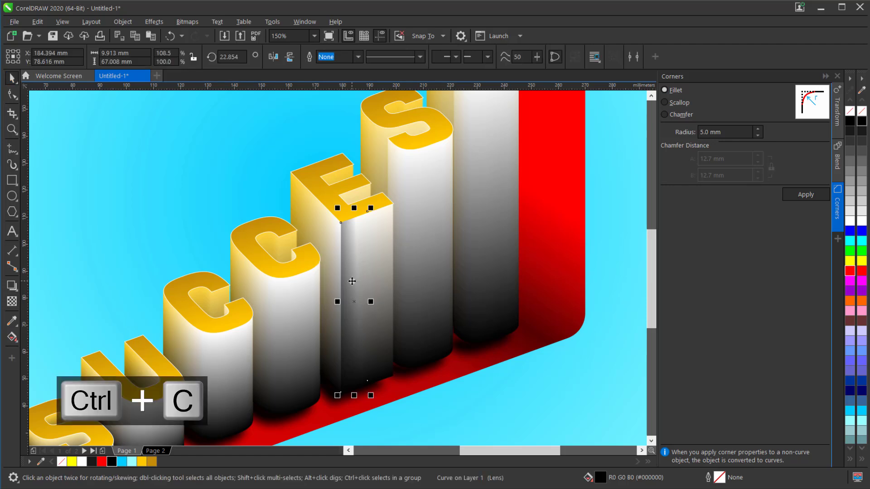
key("ctrl+v")
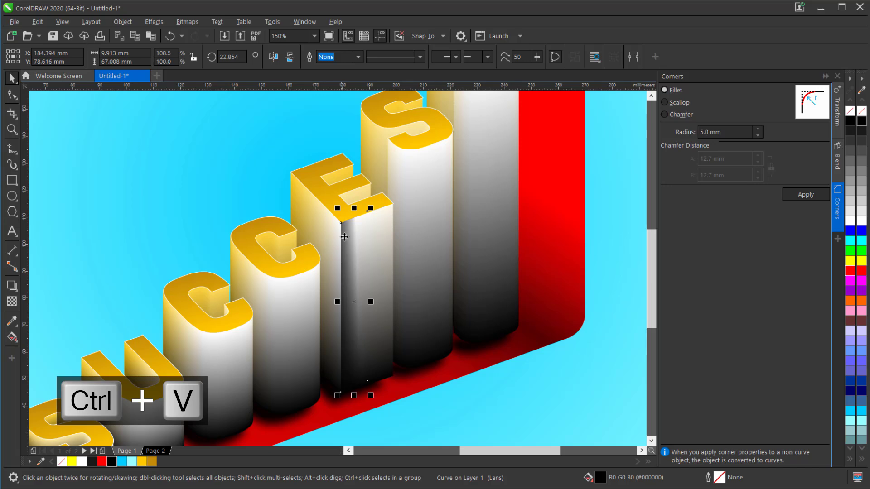
left_click_drag(340, 224, 280, 237)
scroll(280, 237, "up", 3)
scroll(279, 237, "up", 5)
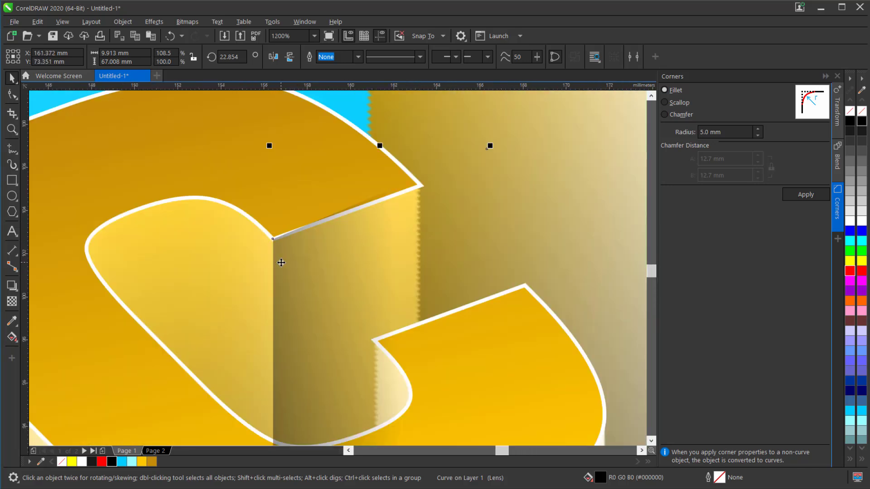
scroll(280, 236, "down", 5)
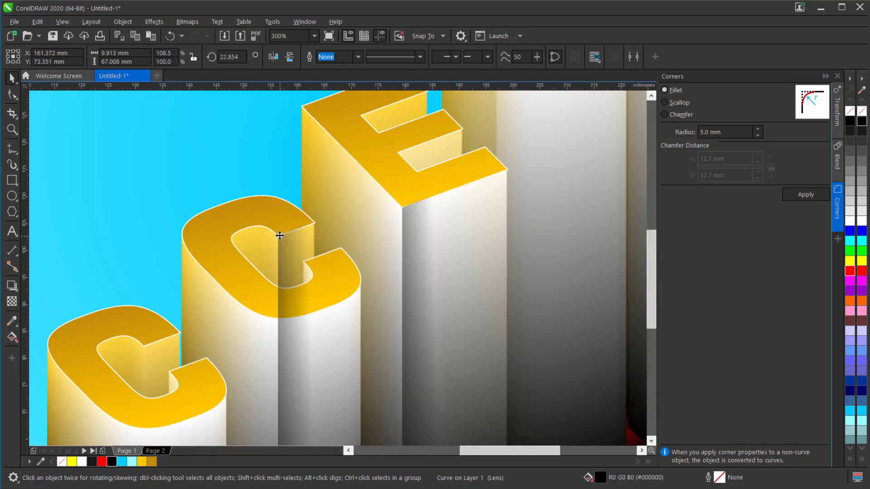
scroll(279, 236, "down", 2)
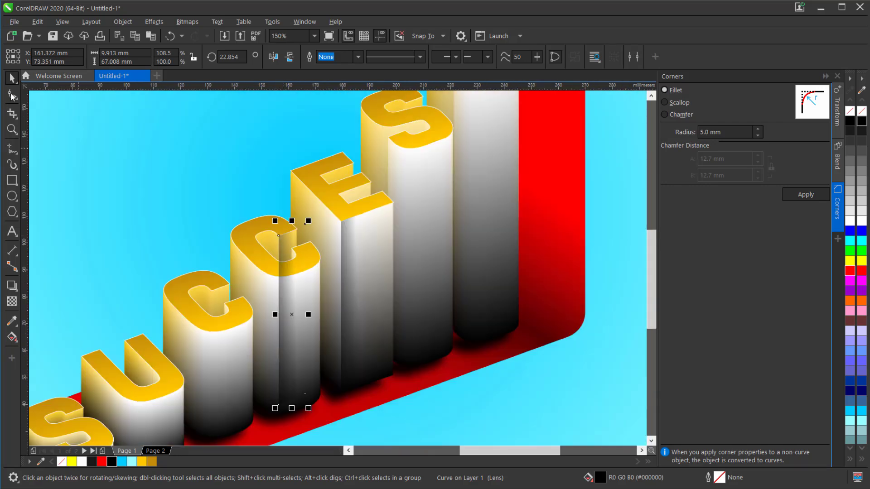
Shorten the second C's shading strip to about 16.9 mm tall by raising its lower nodes.
left_click(11, 94)
left_click_drag(243, 362, 281, 270)
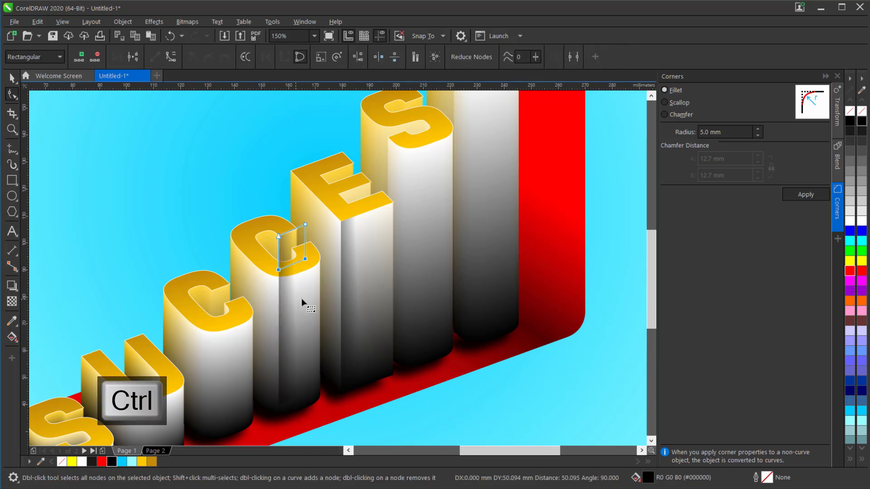
left_click(13, 79)
Duplicate the shortened shading strip and place the copy at the inner corner of the first C.
scroll(238, 241, "up", 1)
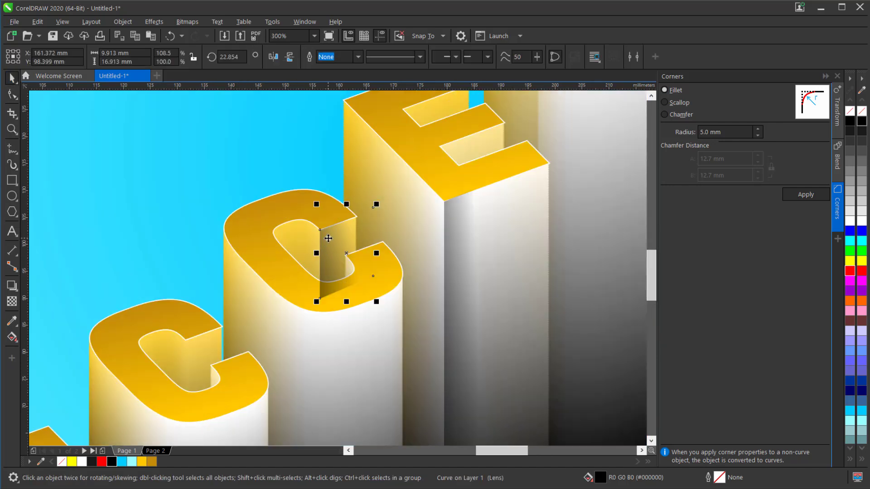
key("ctrl+c")
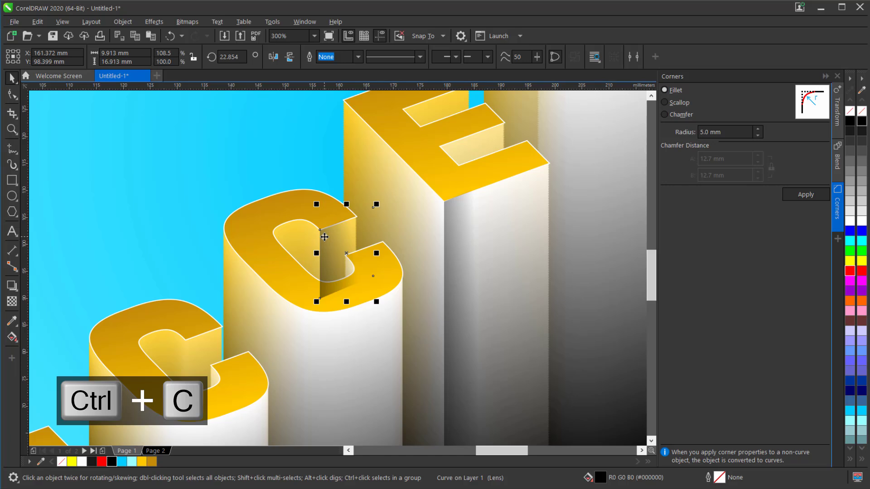
key("ctrl+v")
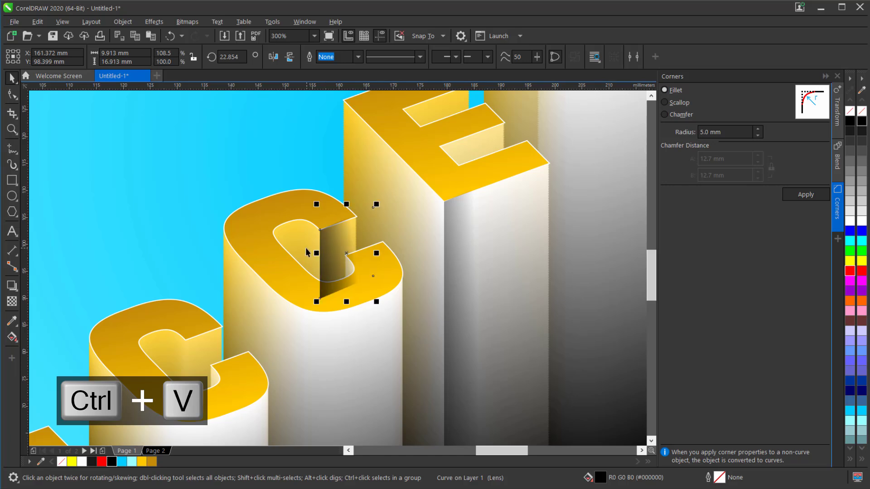
left_click_drag(295, 260, 187, 340)
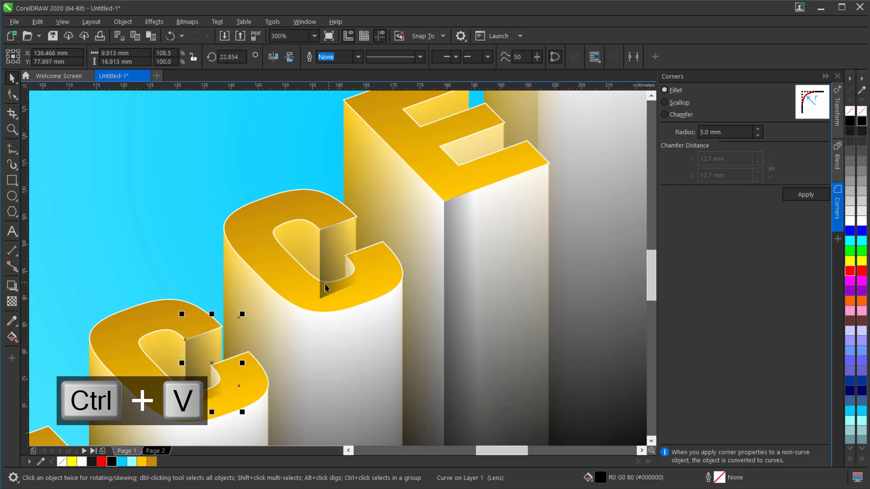
scroll(324, 284, "down", 2)
scroll(334, 271, "down", 2)
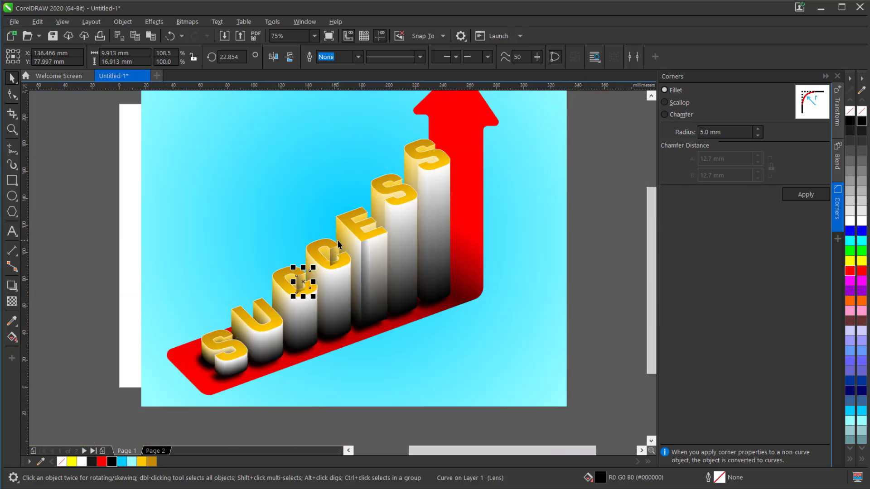
Paste another shading strip and snap it to the upper inner corner of the first S.
scroll(260, 326, "up", 2)
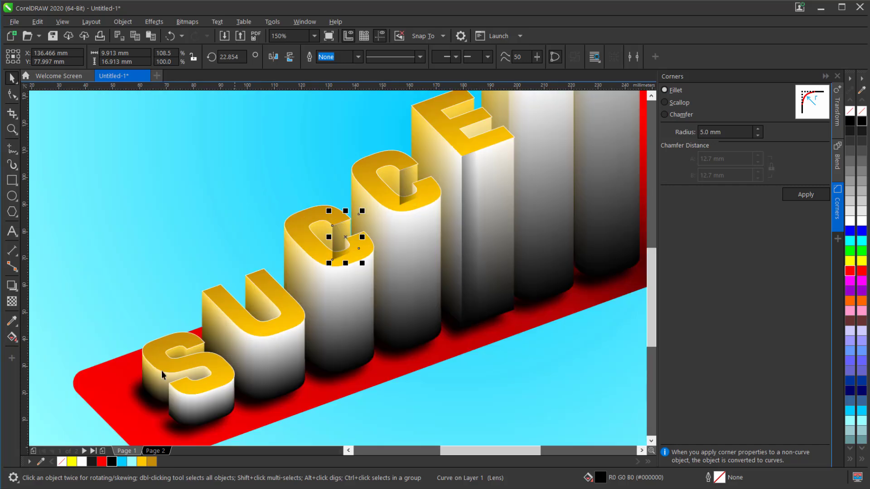
key("ctrl+v")
left_click_drag(401, 182, 171, 296)
scroll(192, 367, "up", 4)
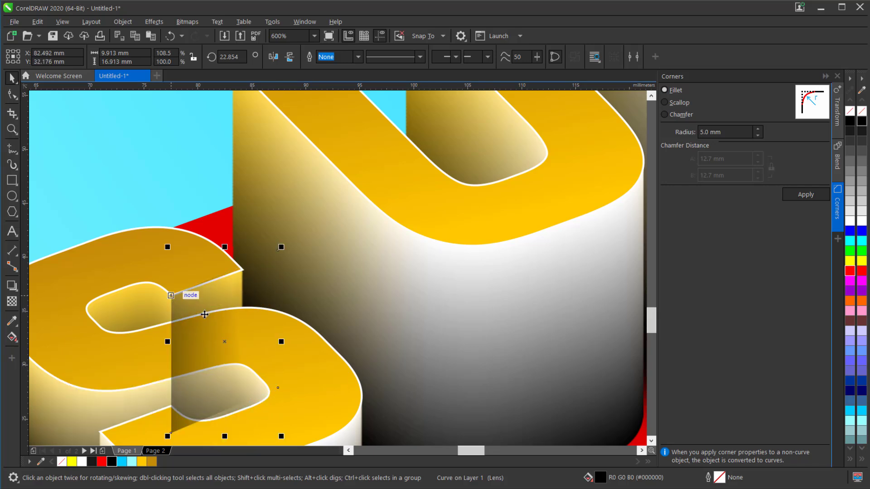
scroll(241, 301, "down", 3)
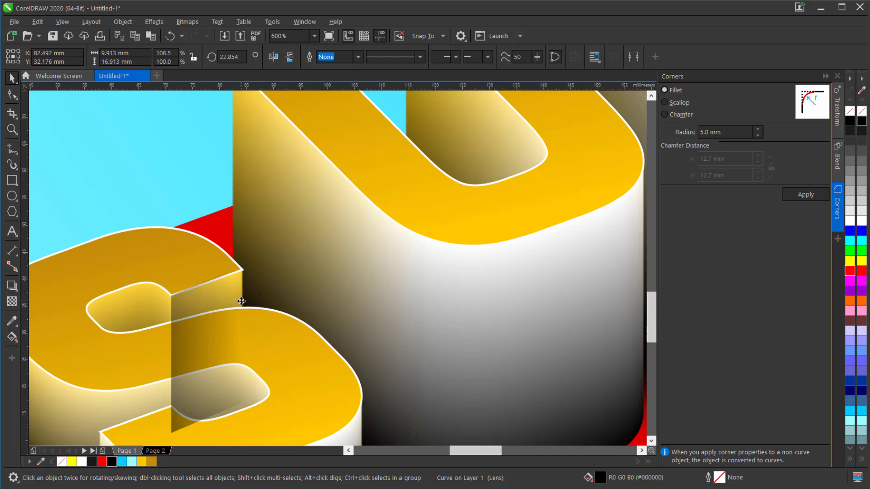
scroll(241, 301, "down", 3)
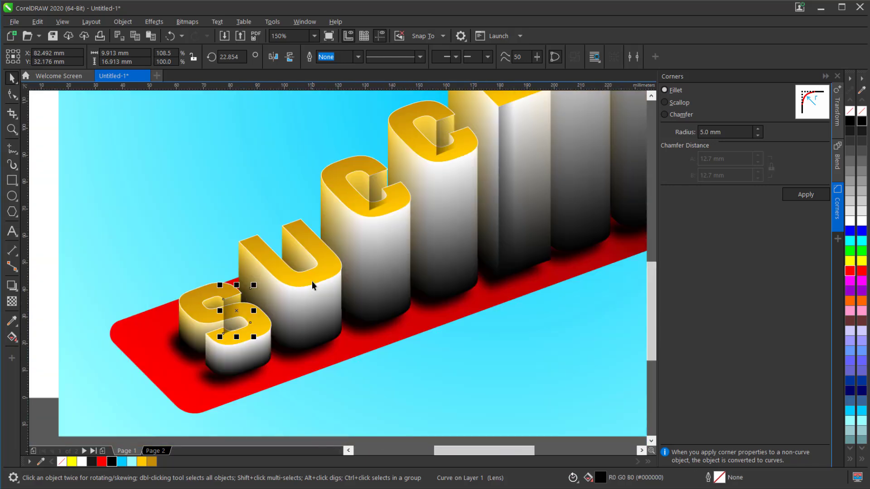
Bring the gold top faces of the first S and both C letters to the front of the page.
left_click(312, 279)
left_click(192, 305)
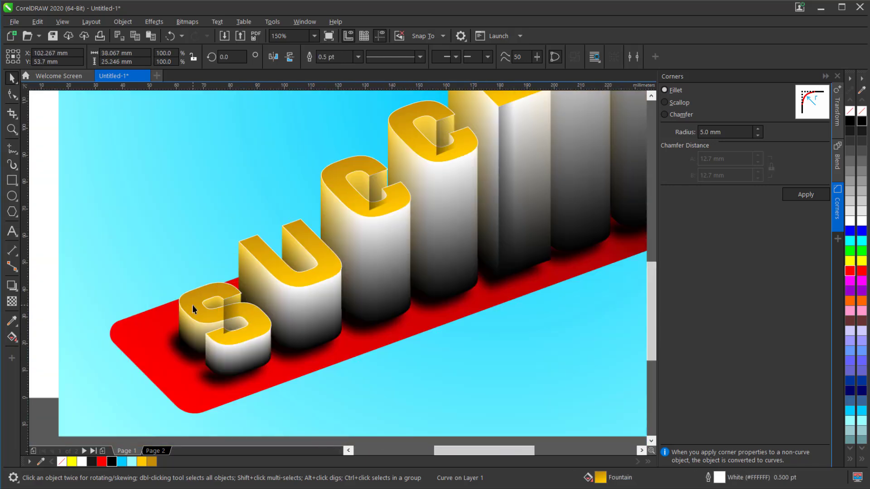
key("shift")
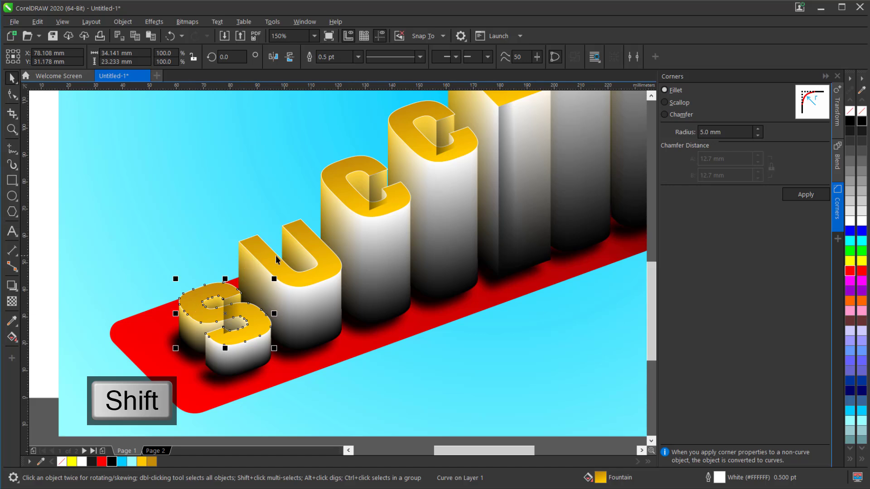
left_click(343, 191, "shift")
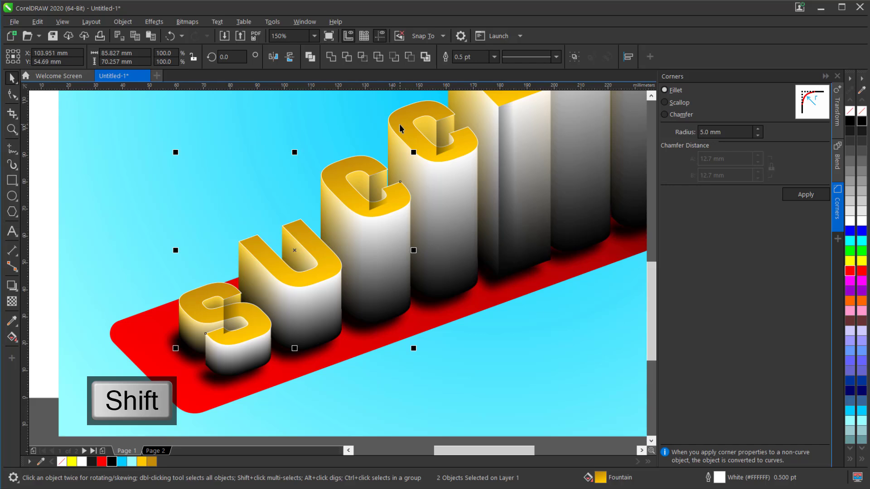
right_click(338, 170)
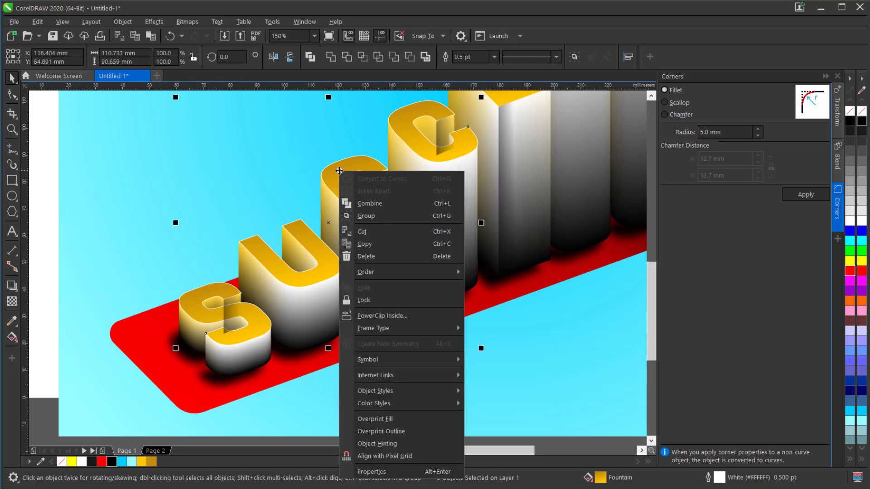
mouse_move(420, 273)
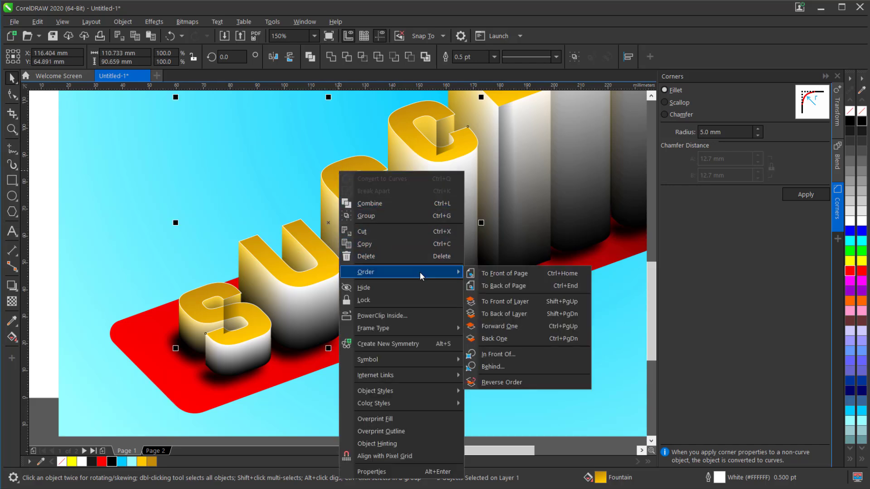
left_click(507, 273)
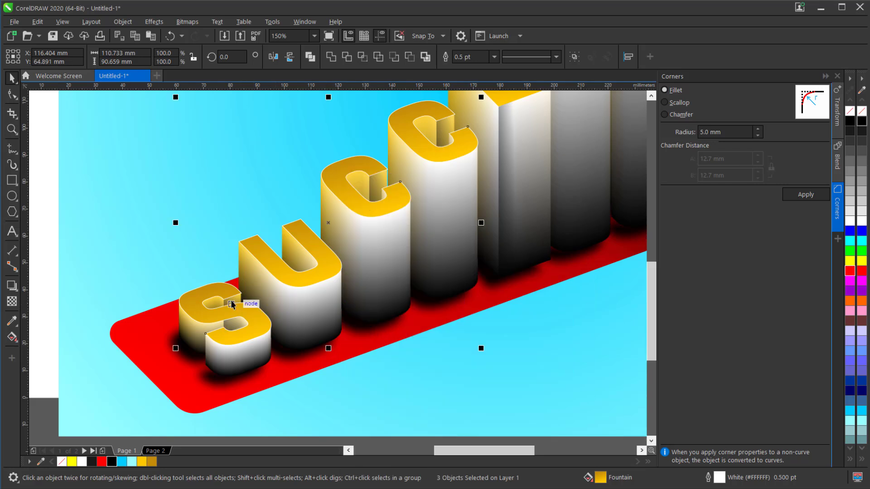
Copy the second C's shading strip and place duplicates at the upper inner corners of the last two S letters.
scroll(229, 300, "down", 2)
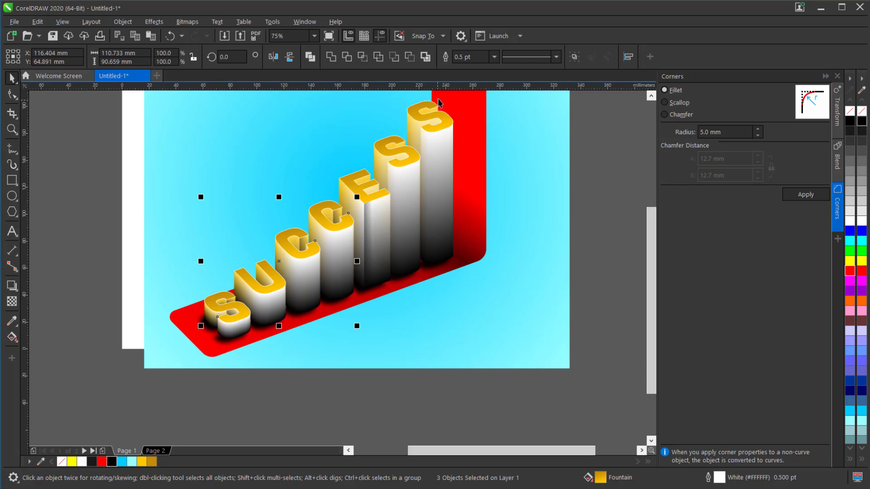
scroll(439, 97, "up", 2)
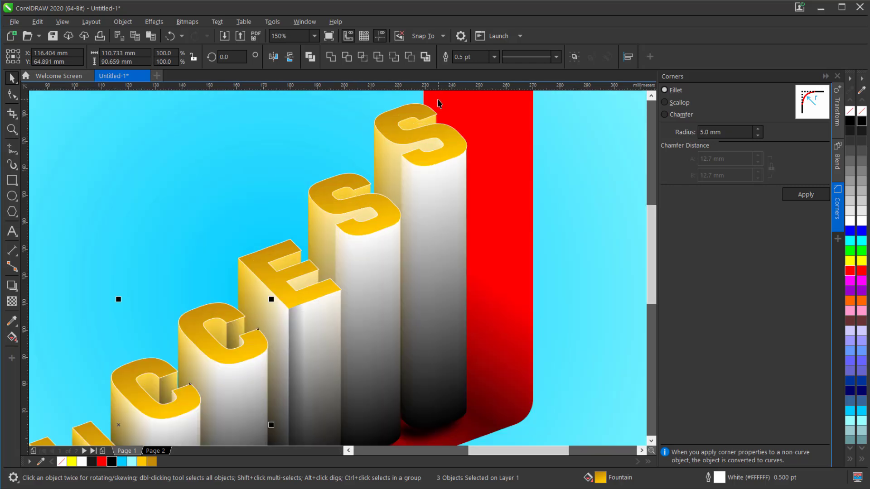
left_click(230, 328)
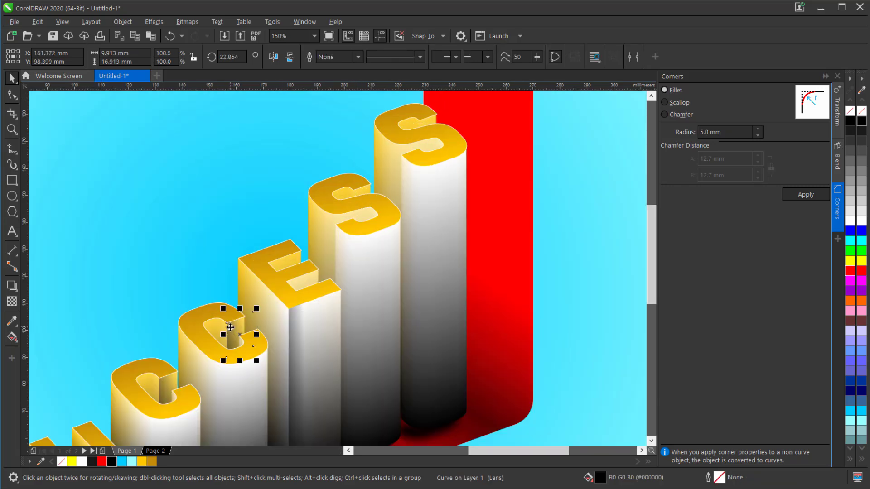
key("ctrl+c")
key("ctrl+v")
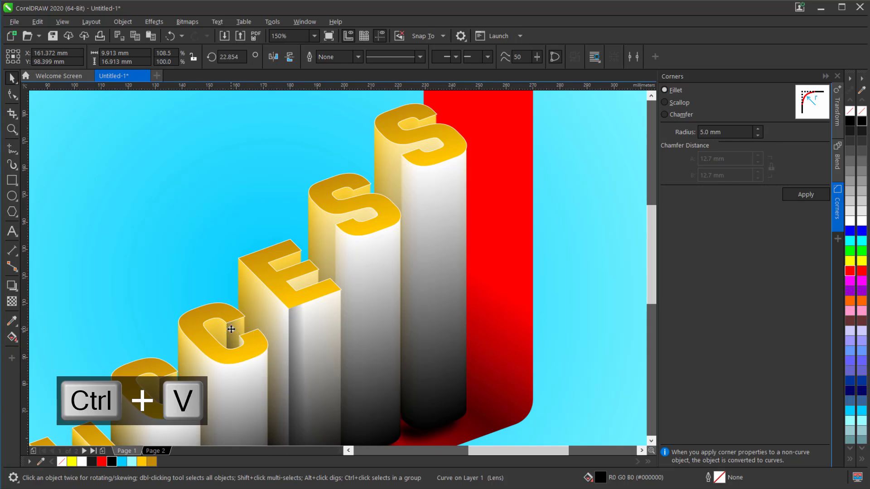
left_click_drag(228, 328, 368, 190)
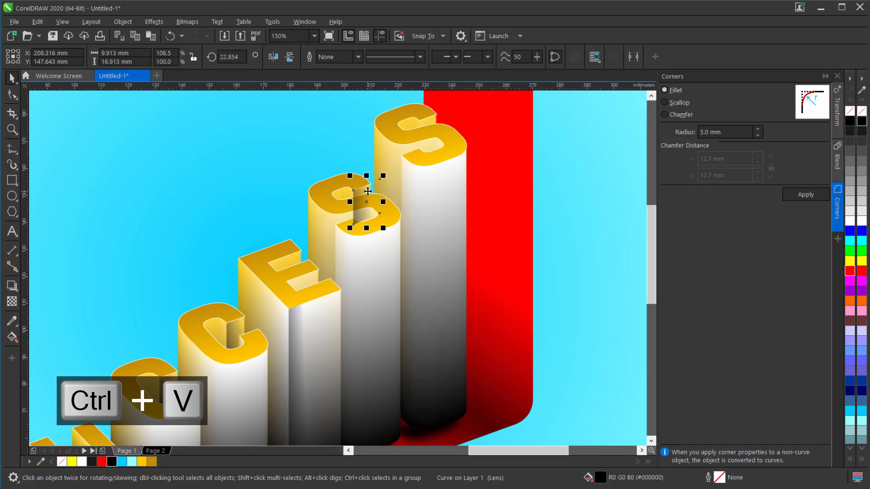
key("ctrl+v")
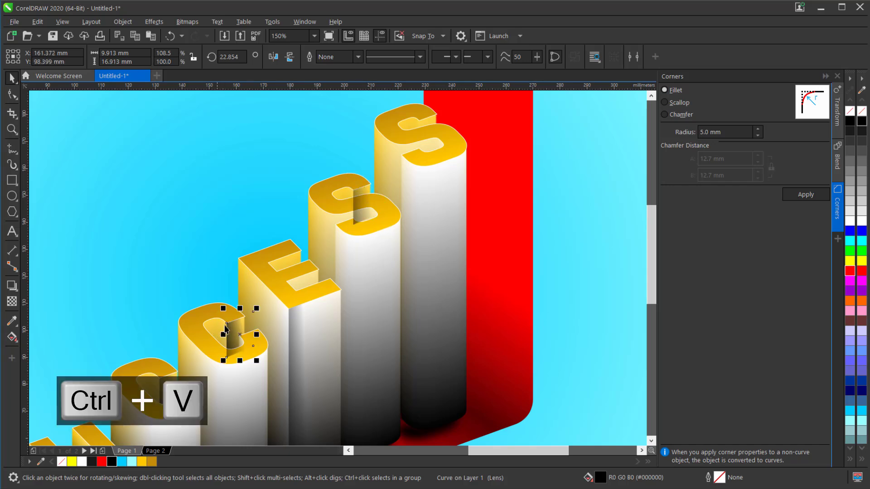
left_click_drag(227, 325, 419, 122)
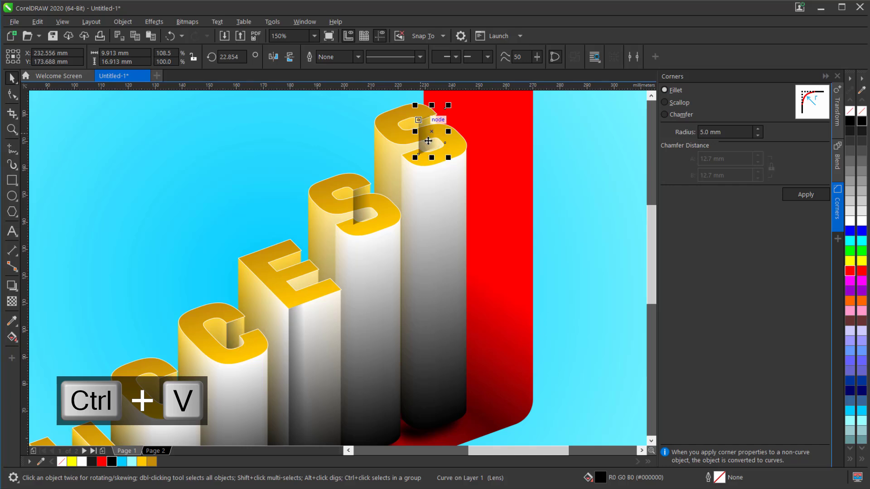
Bring the gold top faces of the last two S letters to the front of the page.
left_click(317, 199, "shift")
right_click(319, 198)
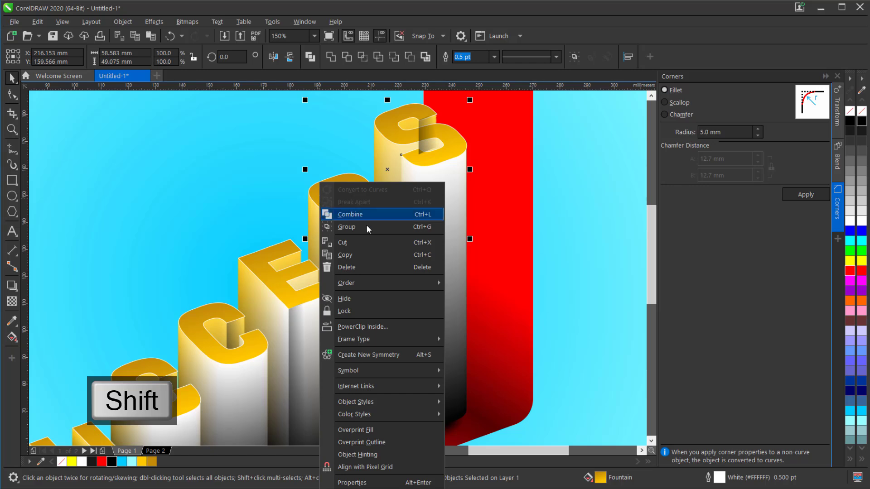
mouse_move(395, 293)
left_click(491, 286)
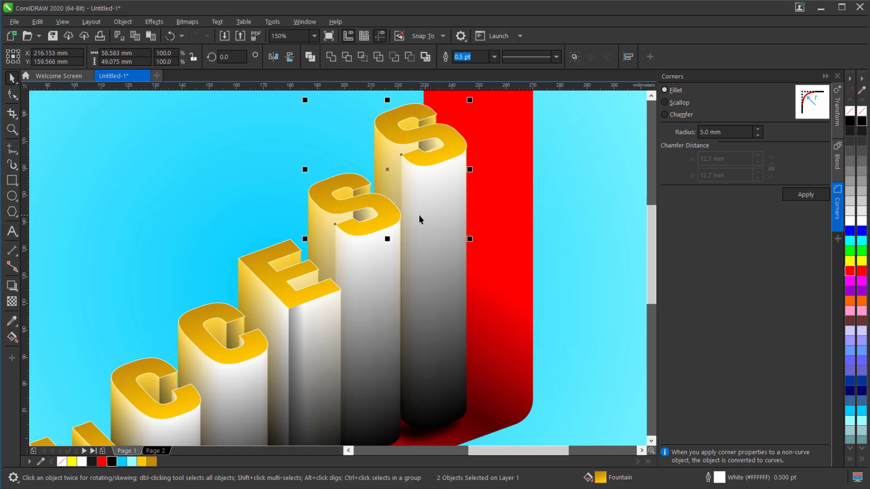
Shorten the shading strip on the second-to-last S by raising its two bottom nodes clear of the letter's lower opening.
scroll(416, 137, "up", 2)
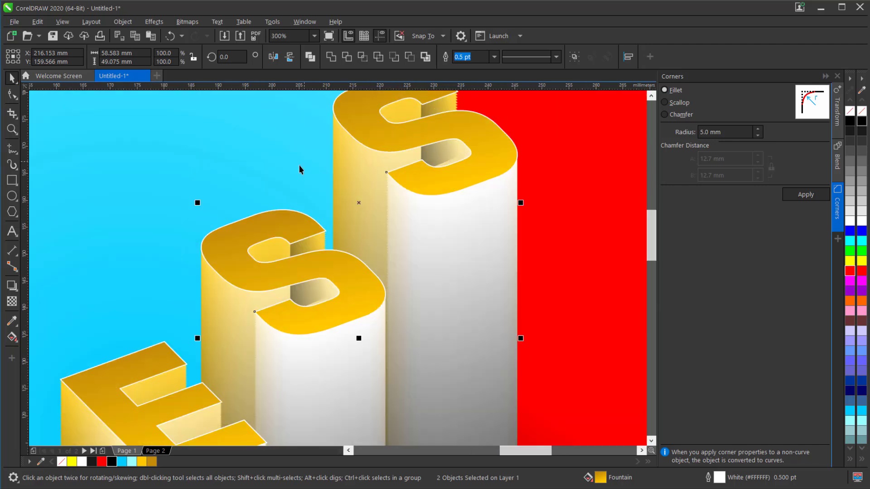
left_click(306, 243)
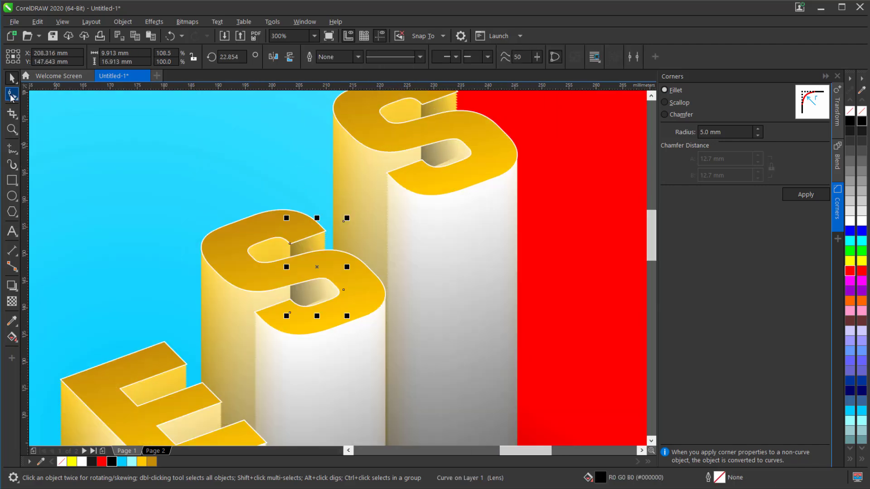
key("F10")
left_click_drag(260, 285, 371, 333)
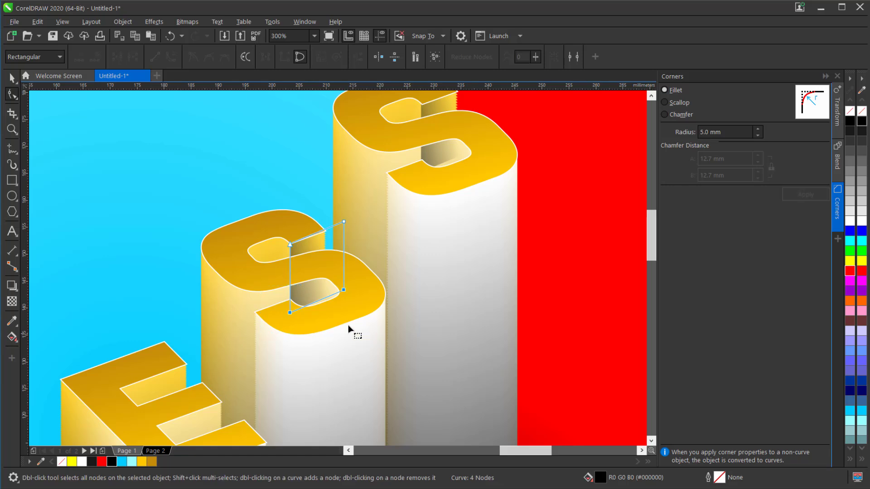
left_click_drag(291, 312, 291, 279)
Raise the two bottom nodes of the final S's shading strip so it covers only the upper inner corner.
left_click(436, 153)
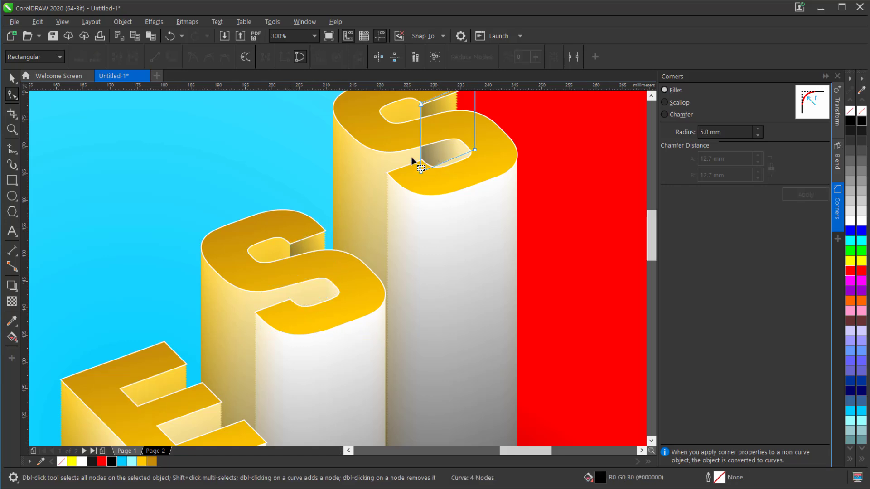
left_click_drag(490, 175, 473, 170)
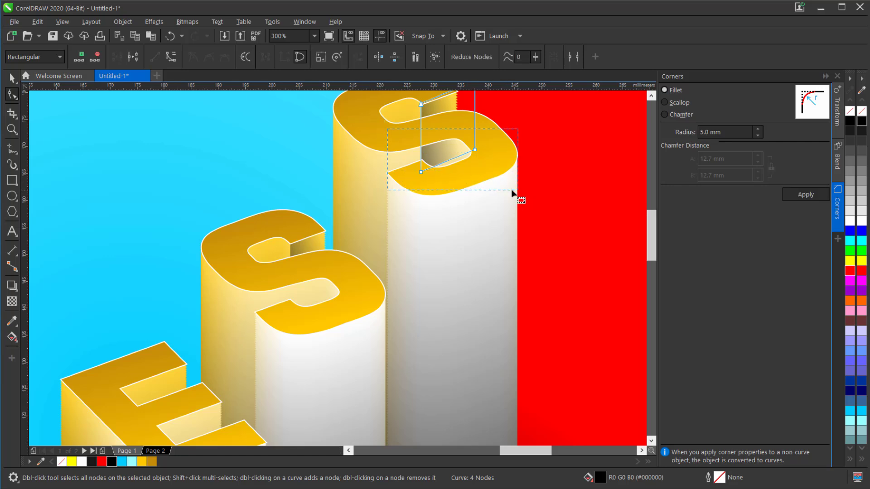
left_click_drag(420, 171, 420, 141)
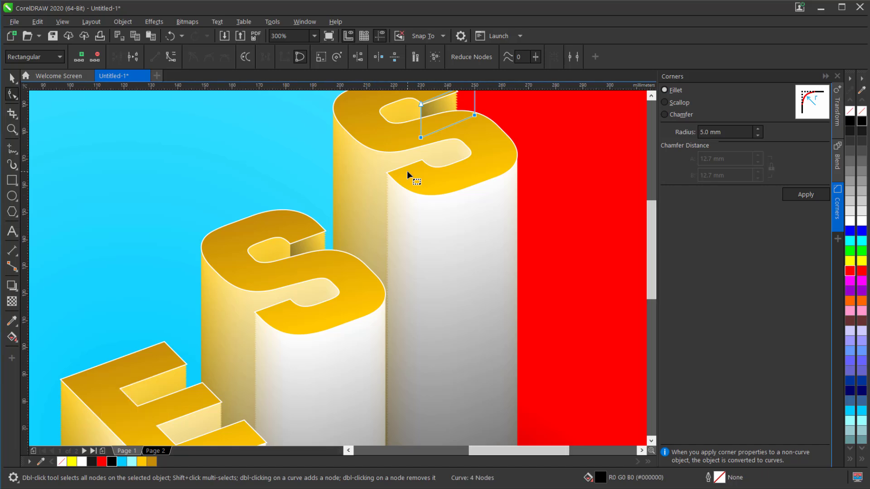
Shorten the first S's shading strip by moving its two bottom nodes straight up about 6.4 mm.
scroll(407, 170, "down", 4)
scroll(214, 362, "up", 4)
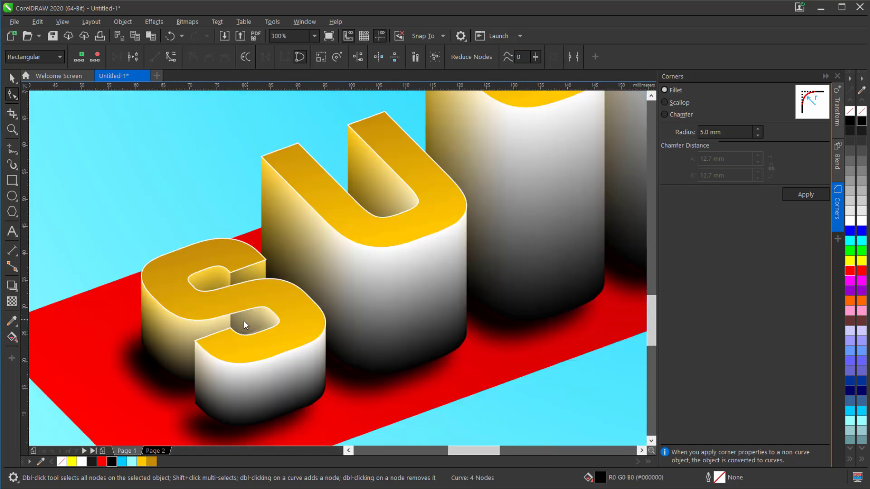
left_click_drag(211, 311, 324, 358)
left_click_drag(231, 341, 231, 307)
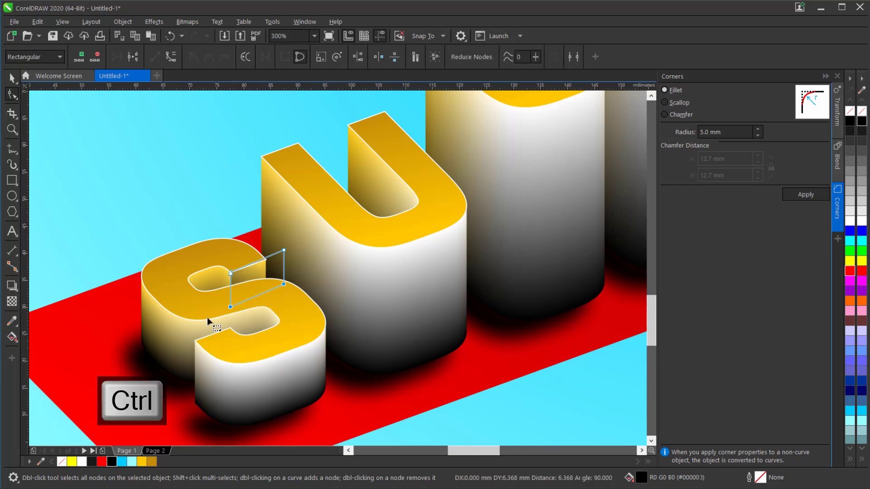
left_click(12, 79)
scroll(254, 225, "down", 2)
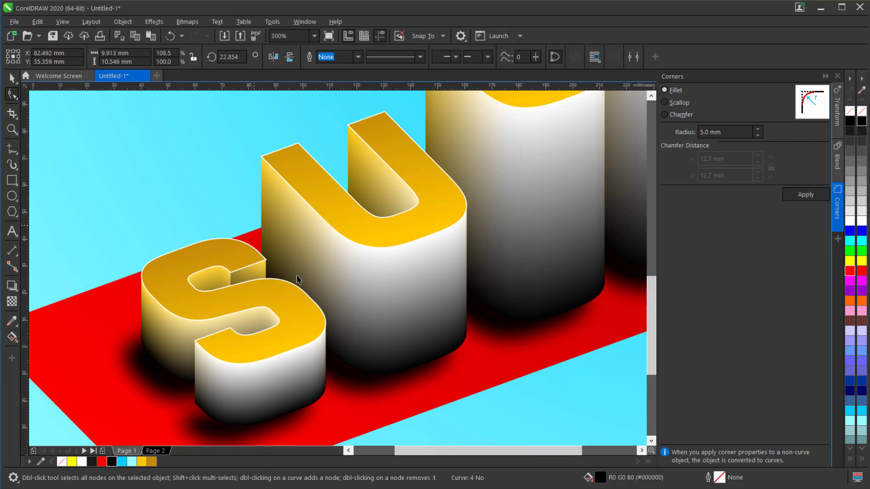
scroll(298, 278, "down", 4)
scroll(349, 180, "up", 2)
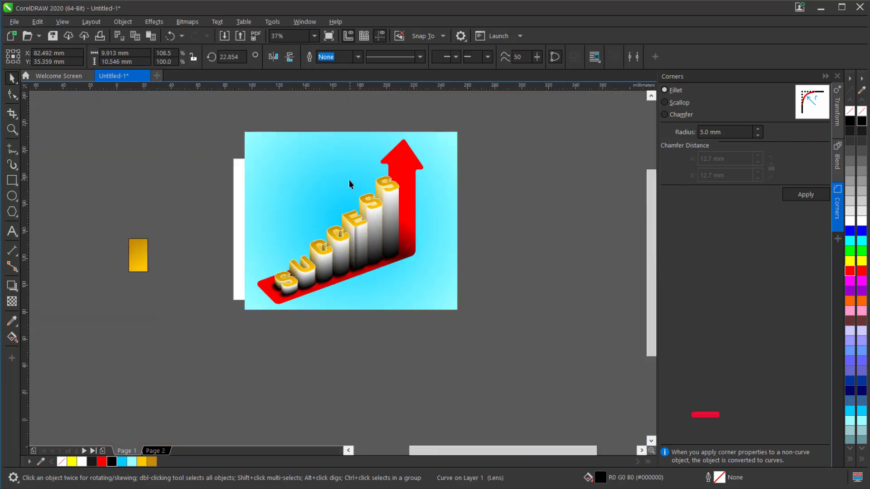